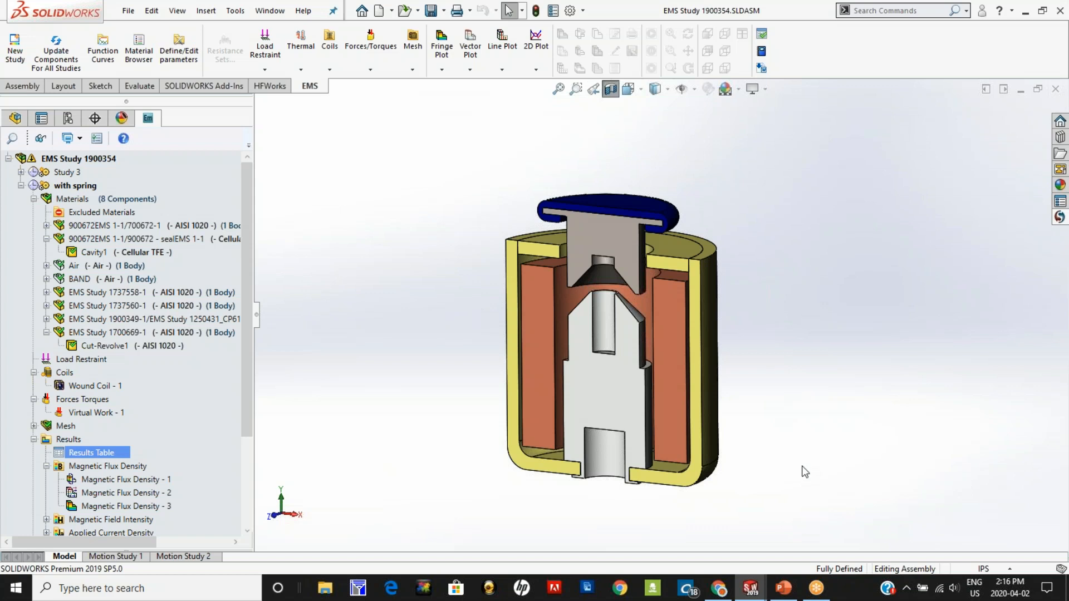
Step: Switch to the VCA.SLDASM assembly and turn off its section view to show the whole actuator
click(272, 12)
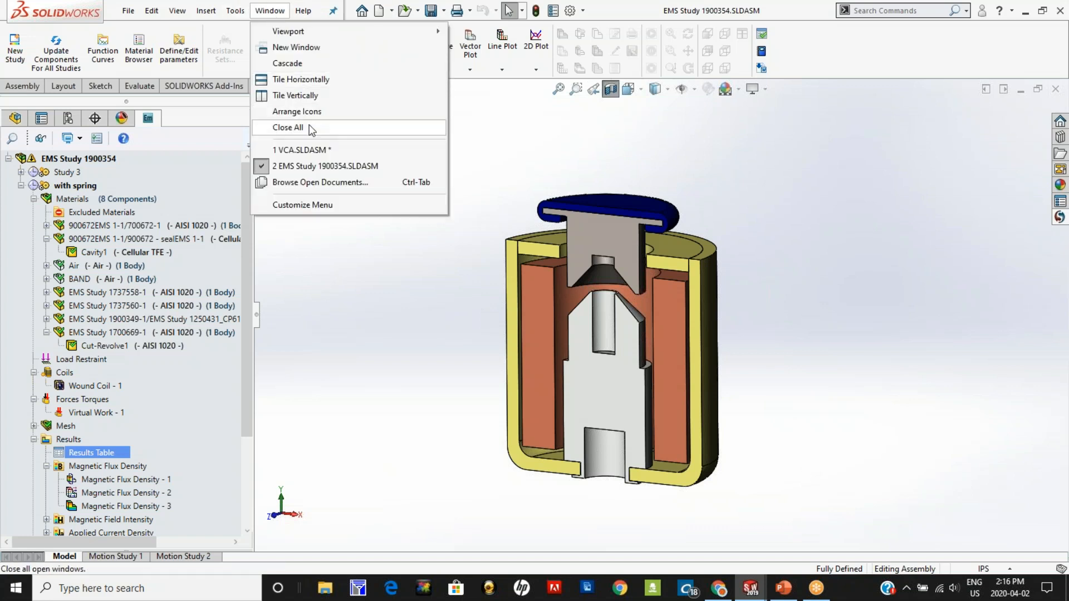
click(295, 150)
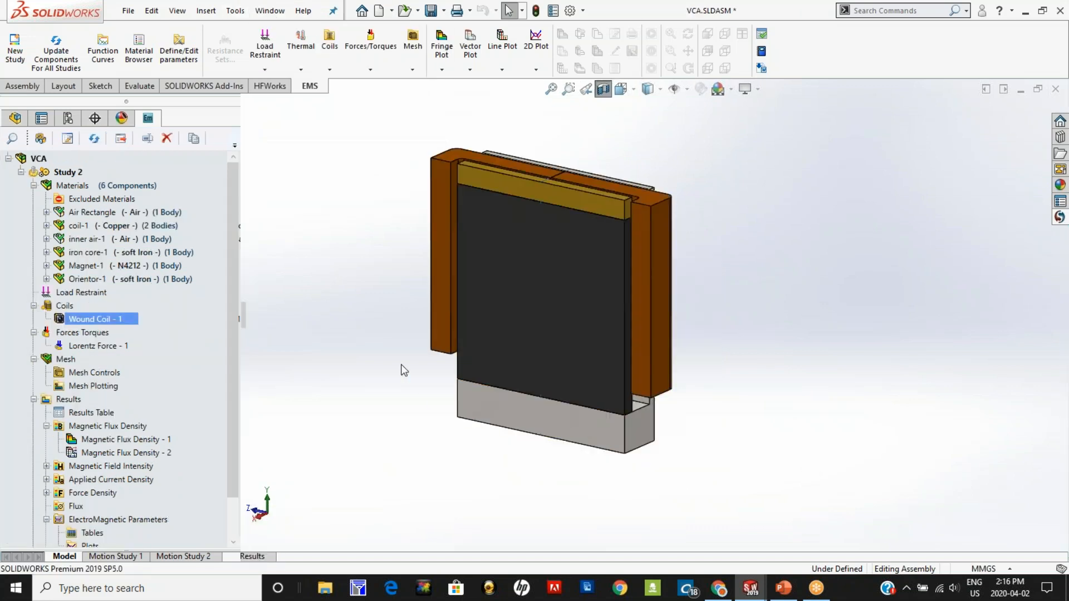
click(586, 90)
mouse_move(334, 362)
middle_down()
mouse_move(298, 350)
mouse_move(318, 354)
middle_up()
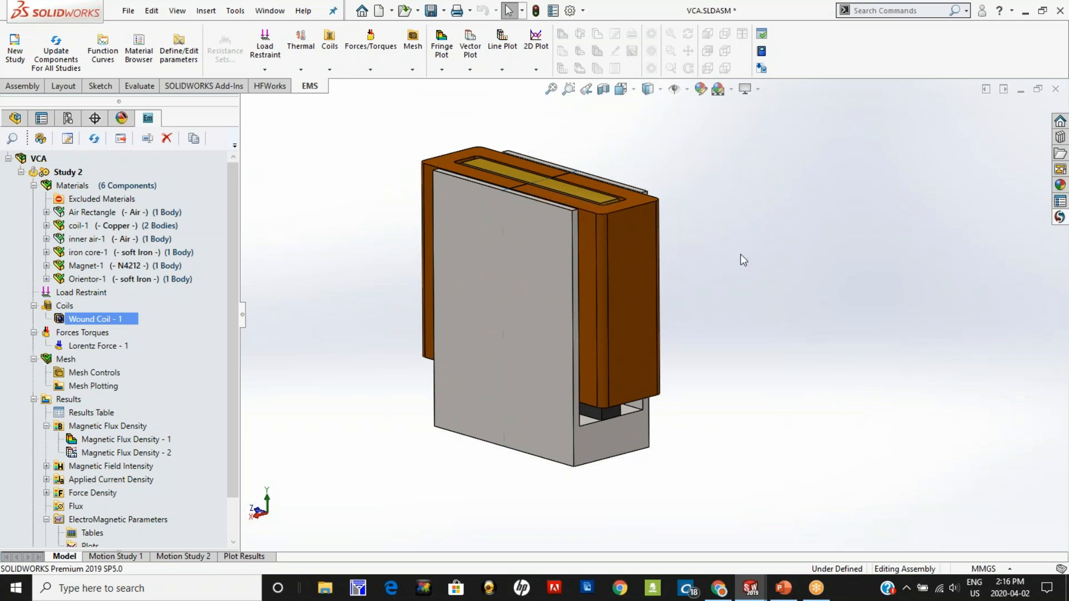
Step: Section the assembly along the Right Plane, keeping the zonal method, and highlight the magnet's face inside it
click(603, 89)
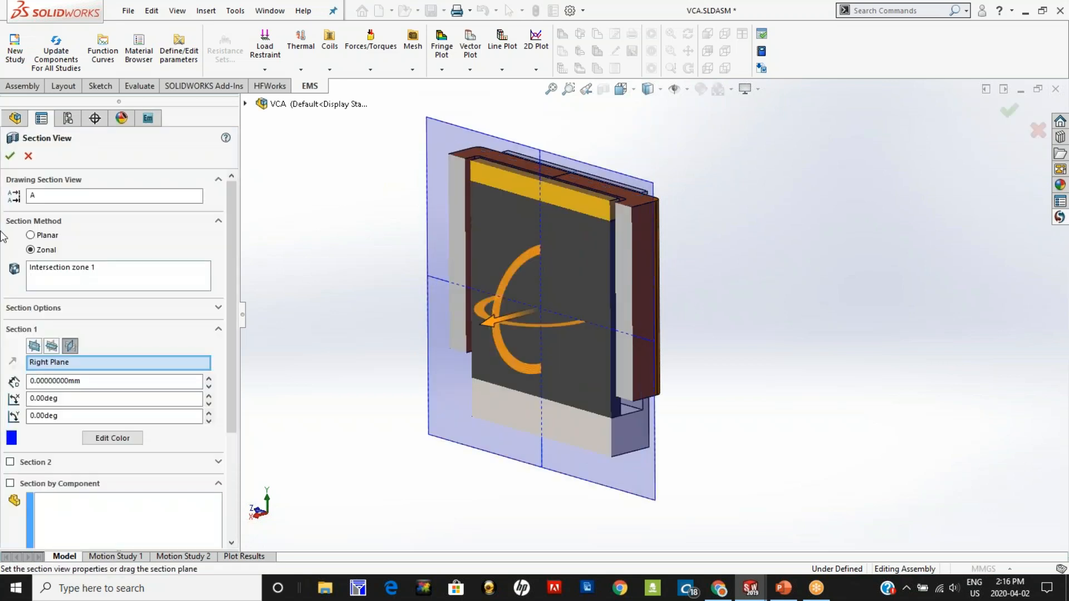
click(9, 158)
middle_drag(317, 358, 339, 370)
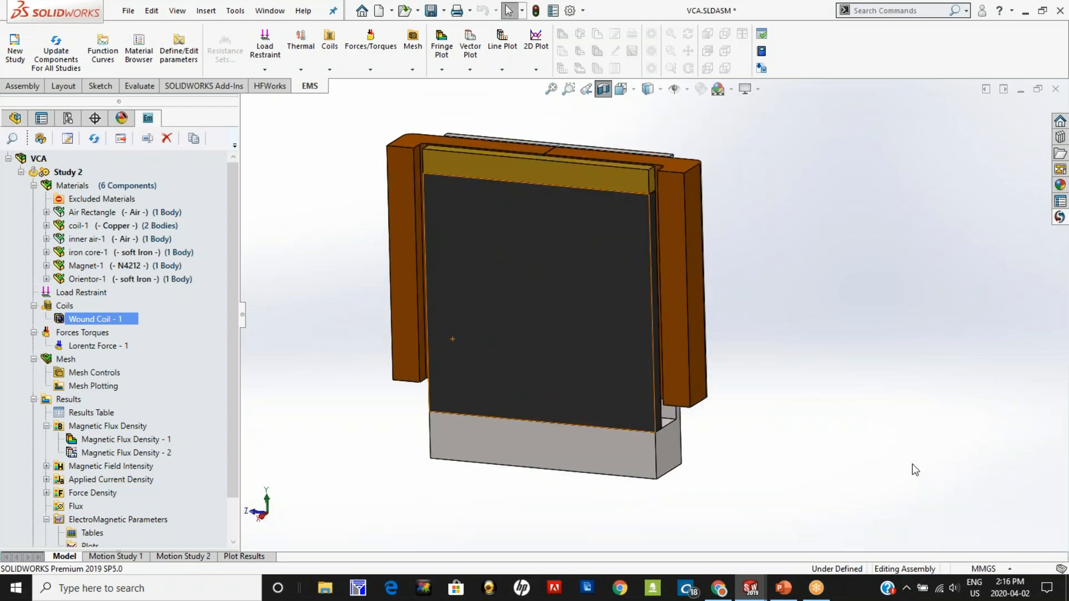
click(558, 315)
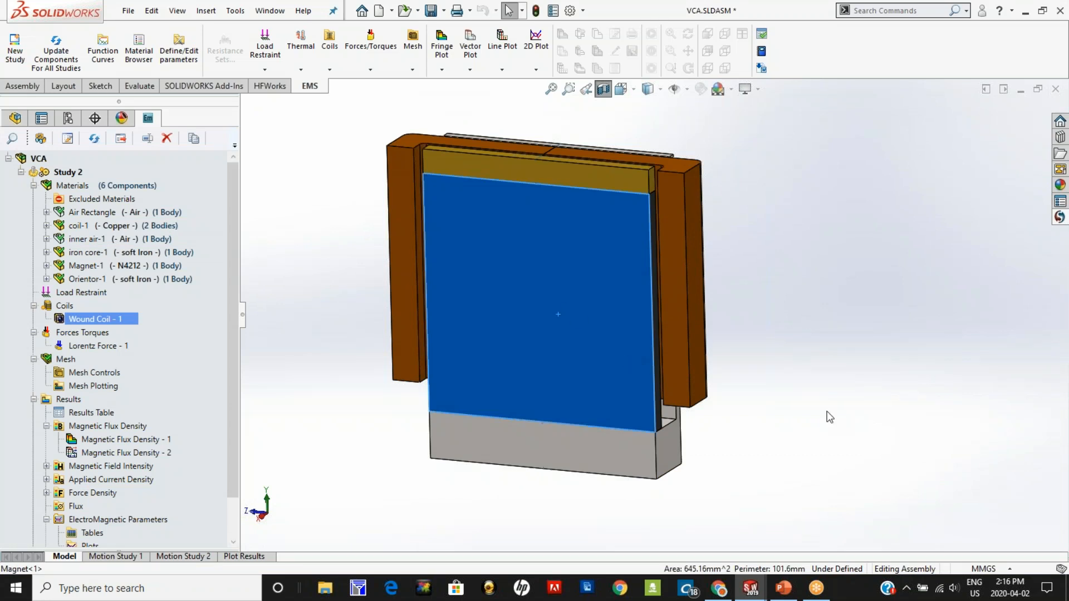
key(Escape)
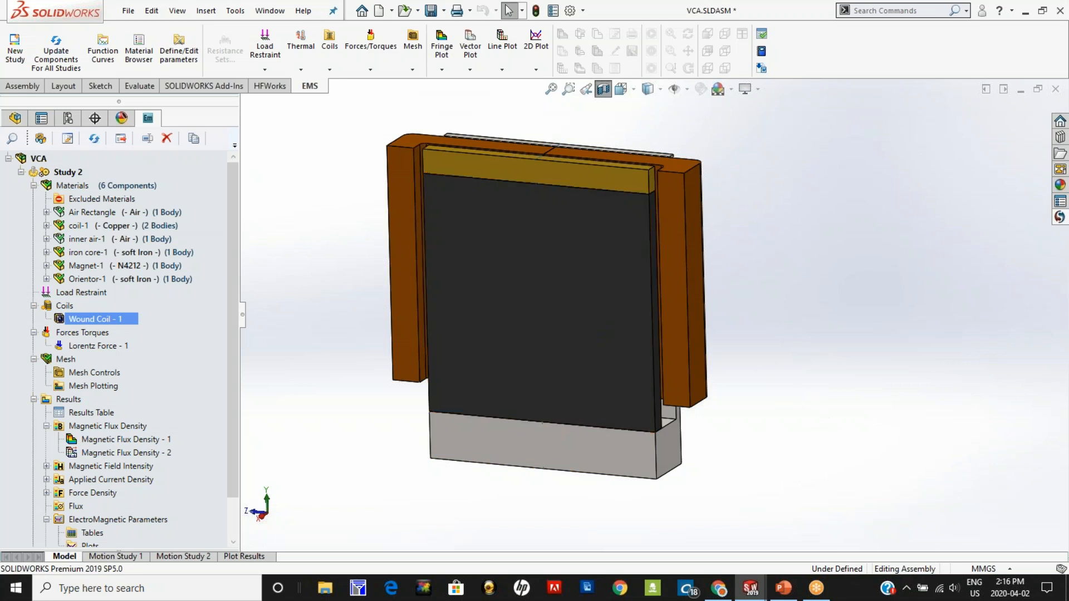
Step: Turn off the section view, dismiss the unsaved-document notification and highlight the iron core's outer face
click(600, 92)
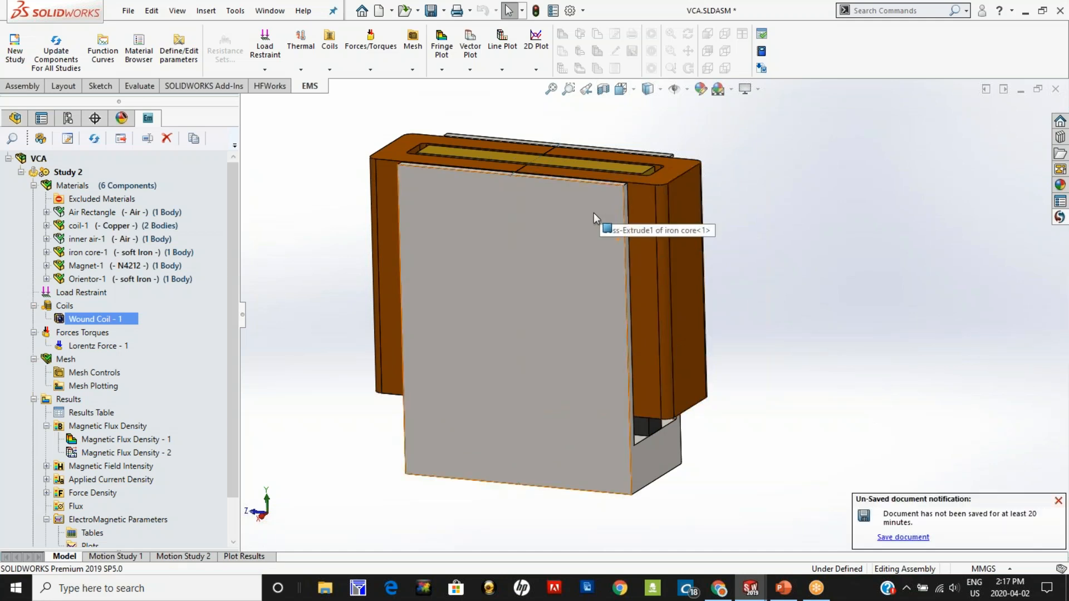
click(1058, 501)
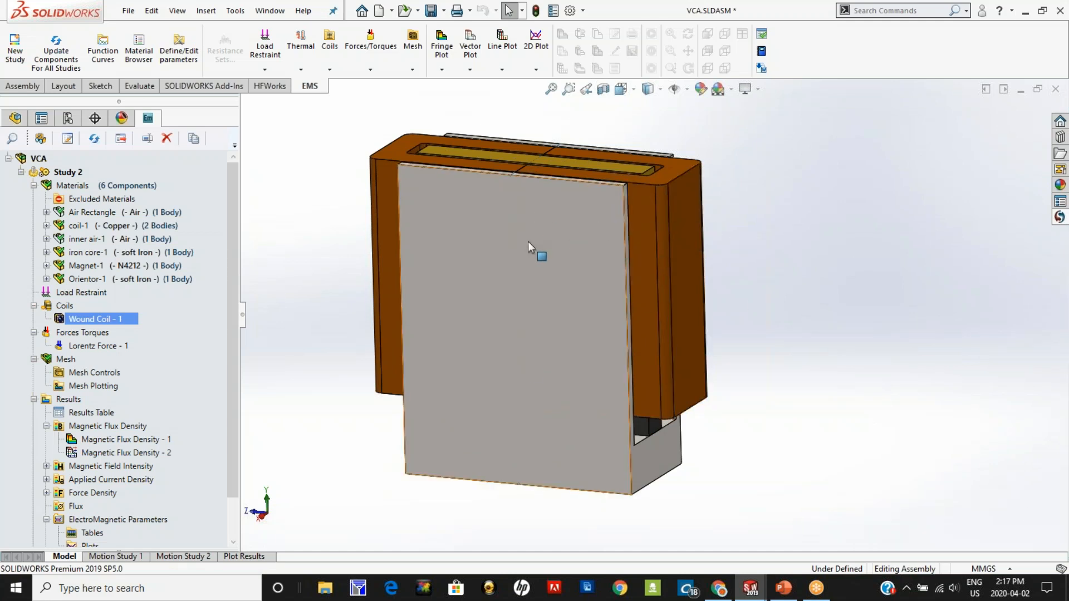
click(539, 299)
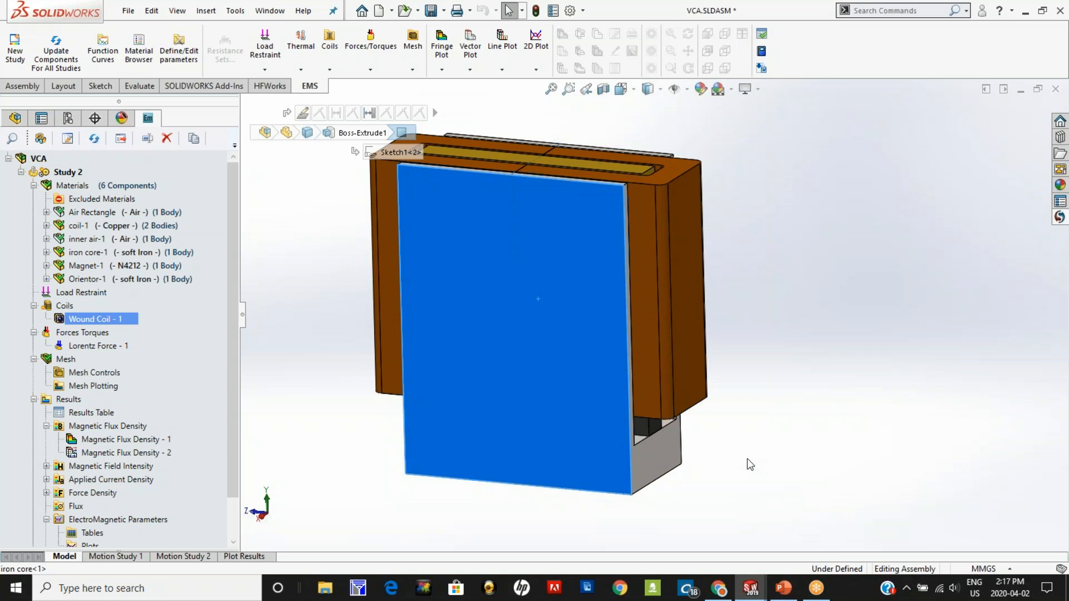
click(800, 326)
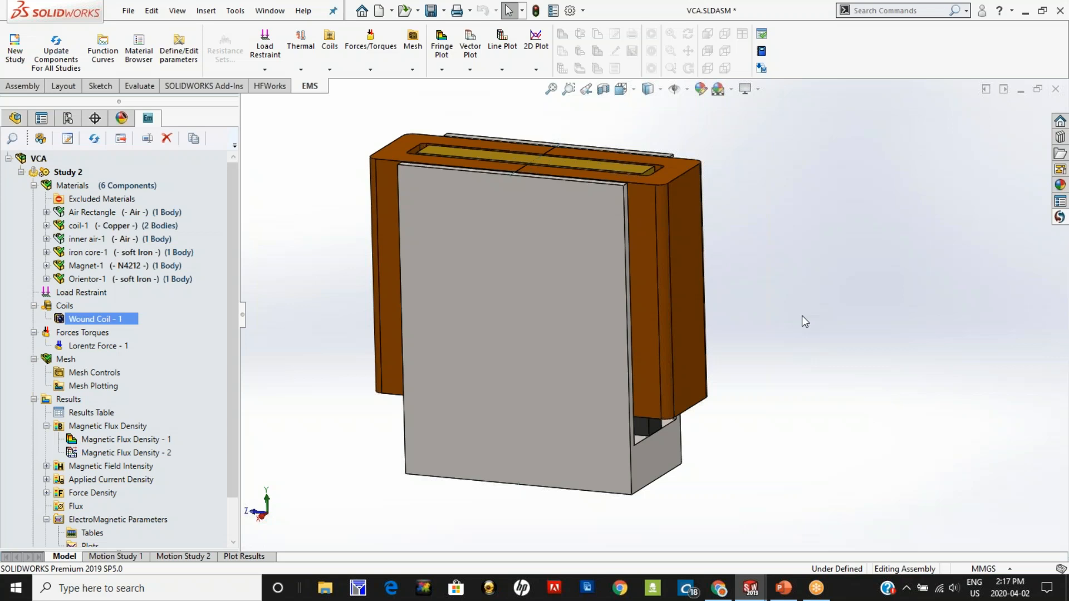
middle_drag(801, 315, 804, 305)
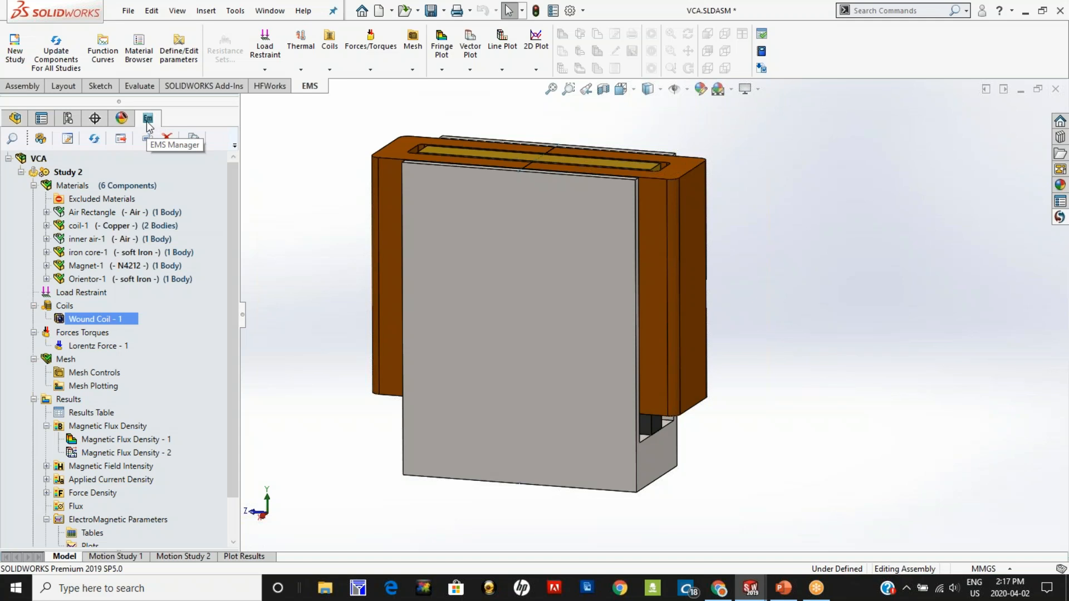
Step: Show the hidden Air Rectangle component and inspect the air region surrounding the actuator
click(20, 119)
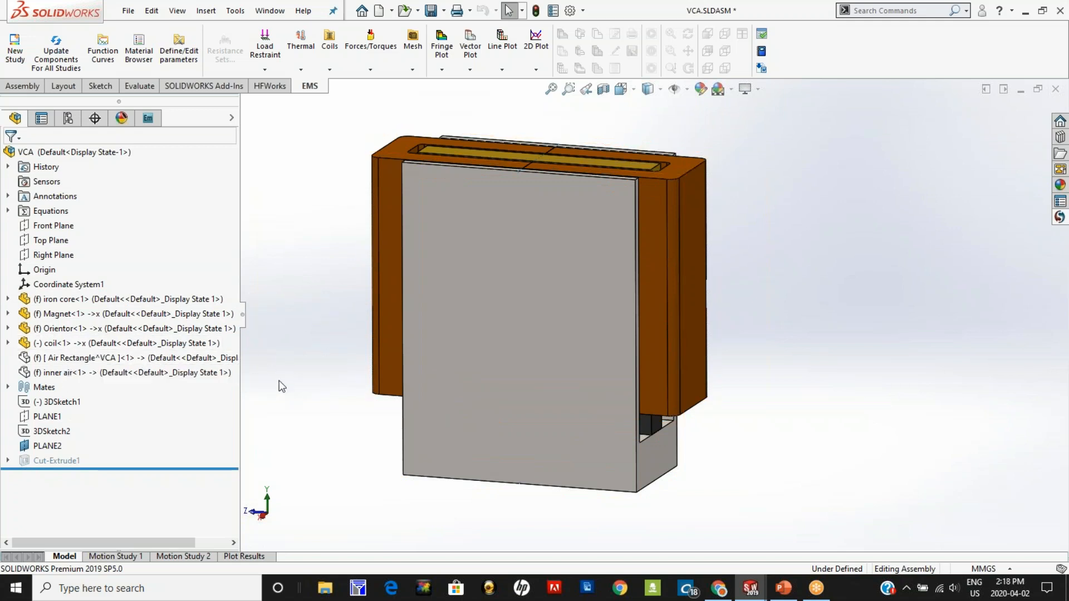
click(148, 119)
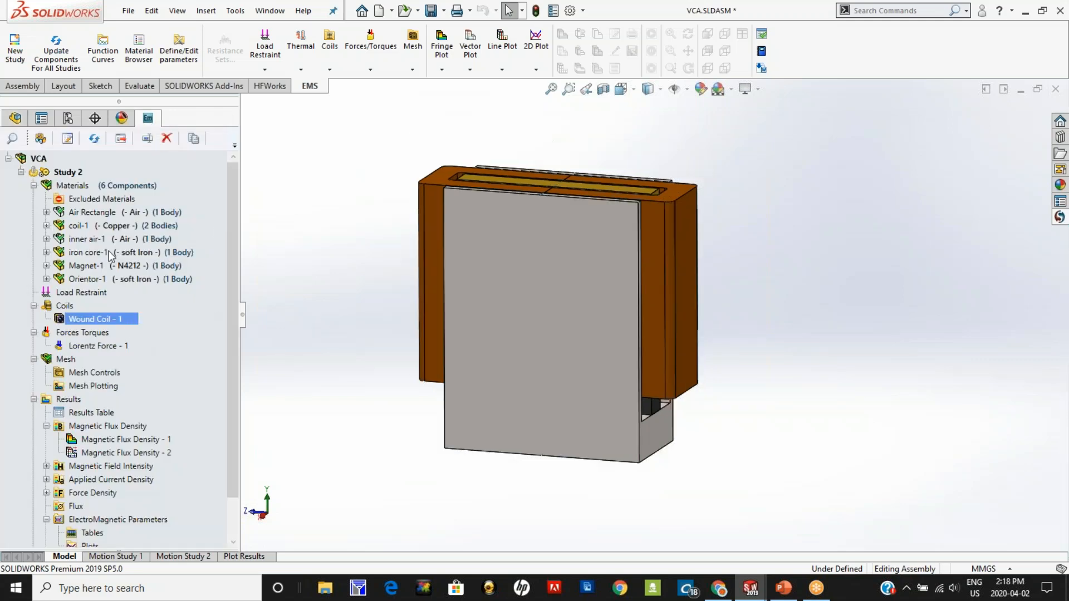
click(15, 118)
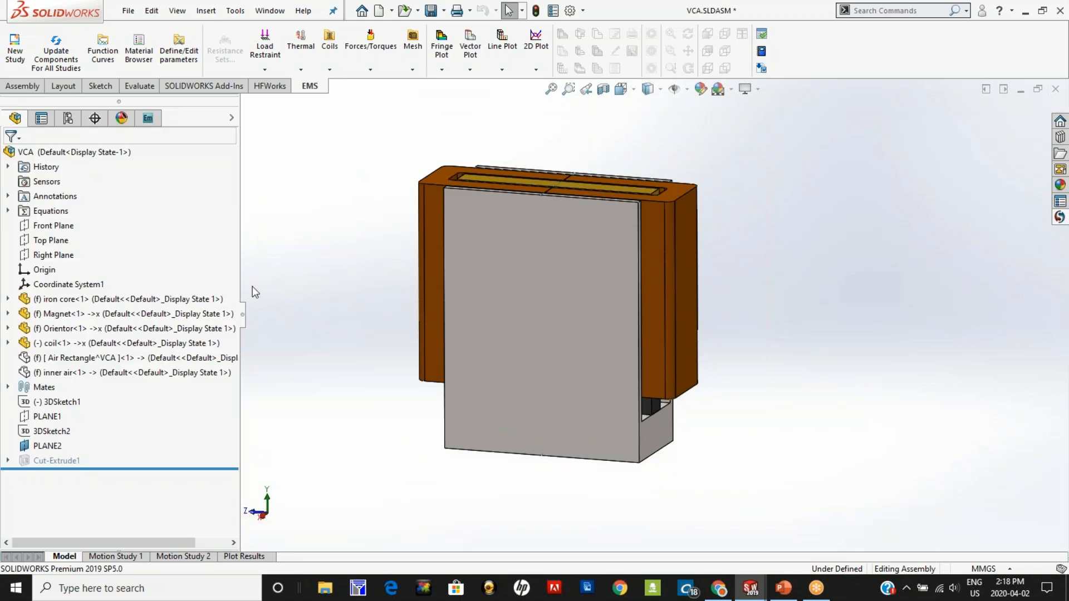
right_click(65, 362)
click(146, 121)
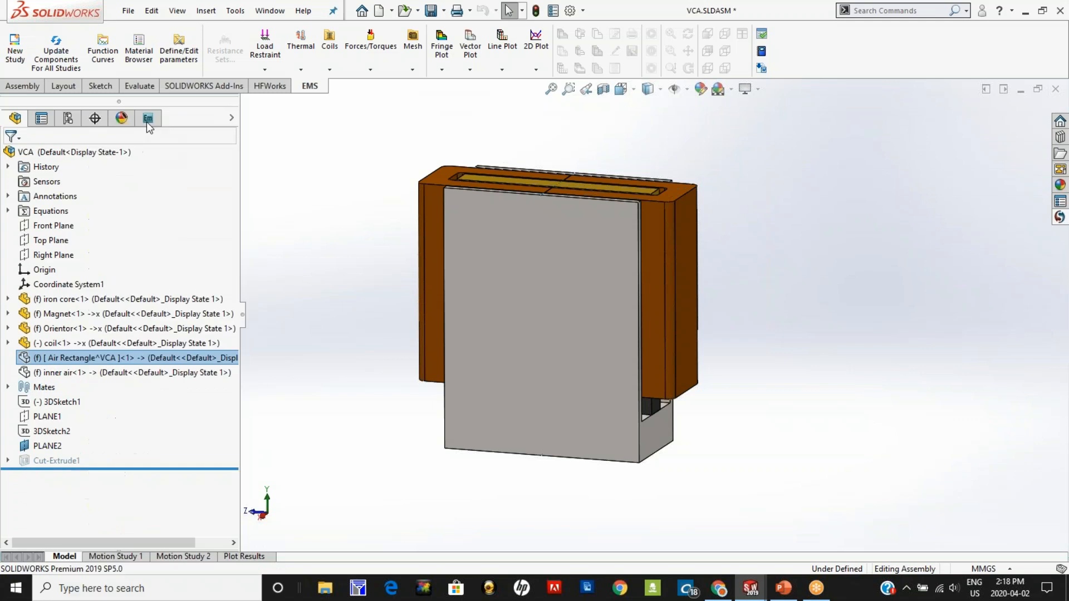
scroll(347, 386, up, 6)
middle_drag(347, 386, 324, 387)
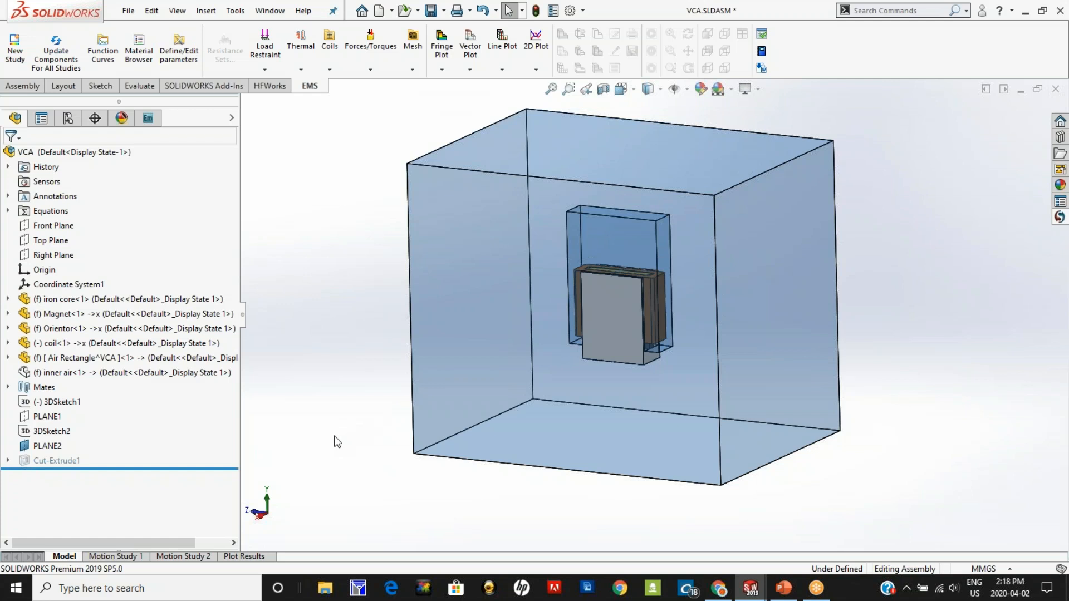
middle_drag(854, 455, 839, 470)
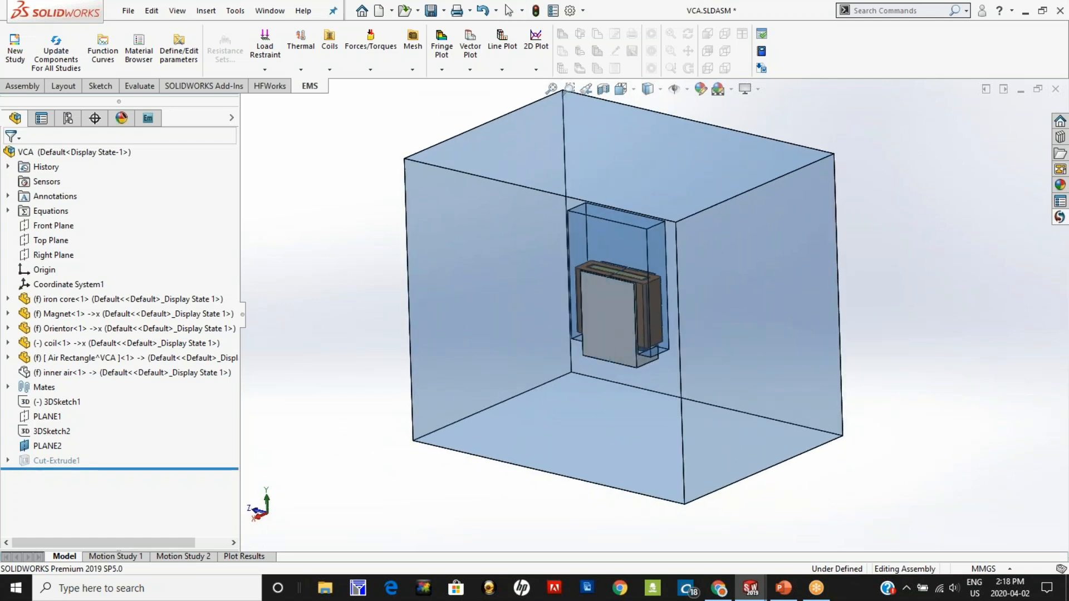
Step: Hide the Air Rectangle component so only the actuator parts are displayed
right_click(777, 282)
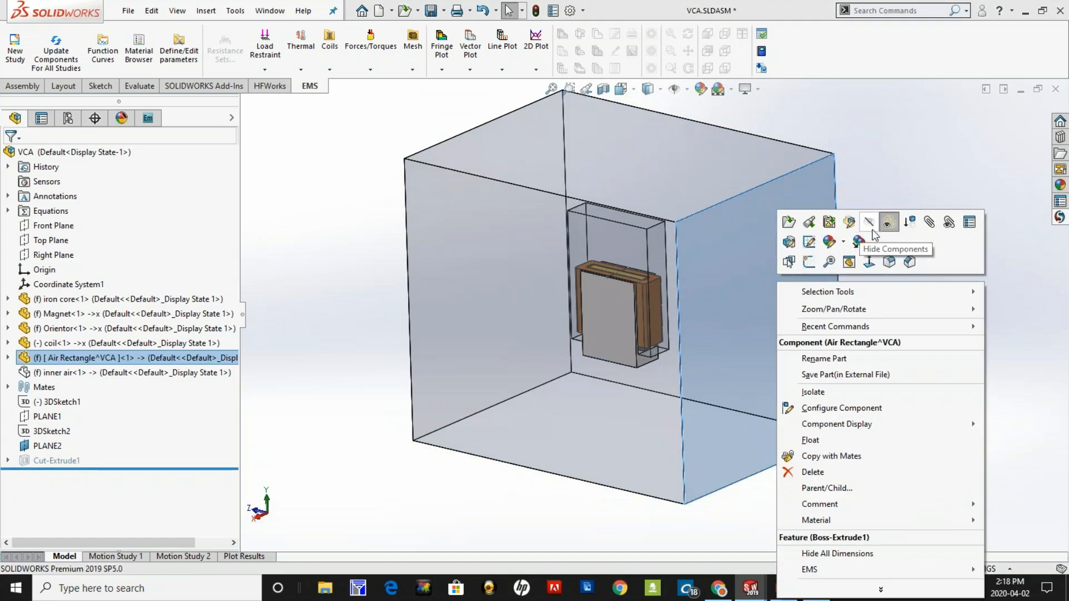
click(874, 234)
scroll(620, 327, down, 3)
scroll(620, 327, down, 1)
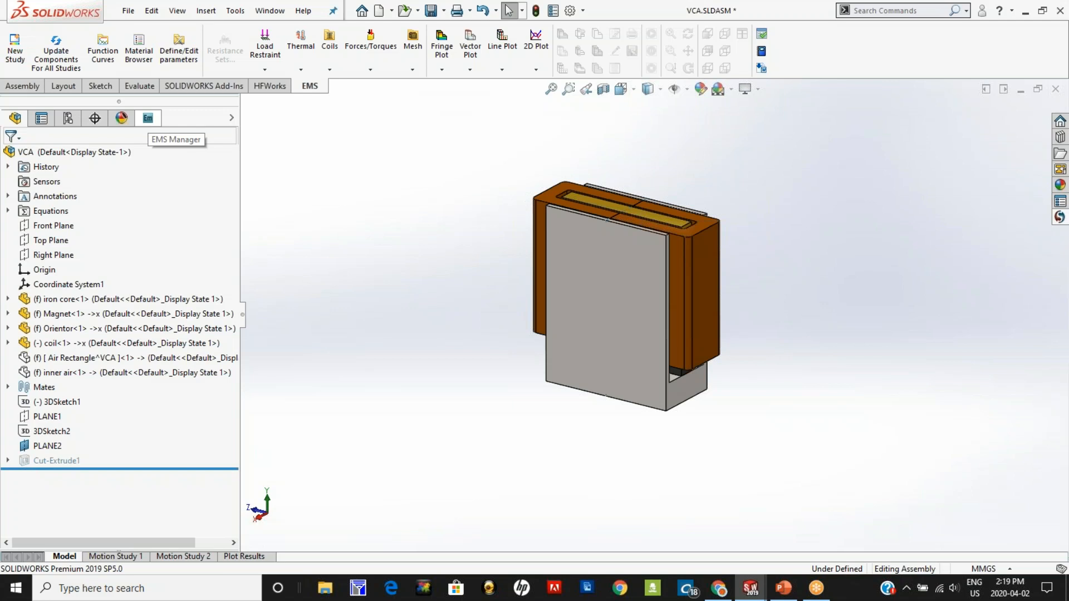
Step: Preview the settings of a new EMS study, including the Motion coupling options, and discard the study without creating it
click(148, 119)
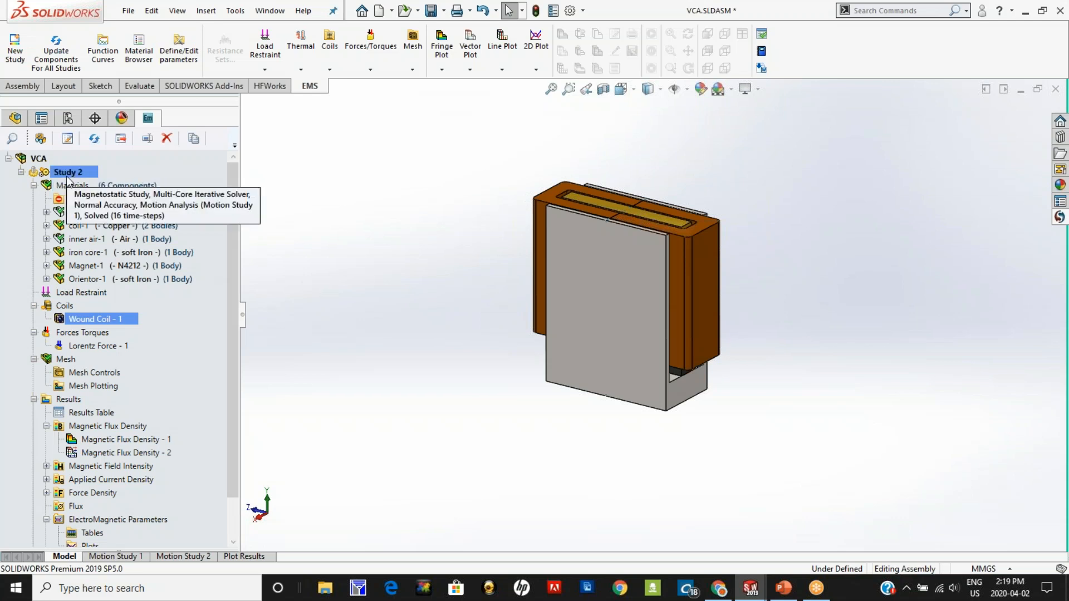
click(49, 160)
right_click(49, 161)
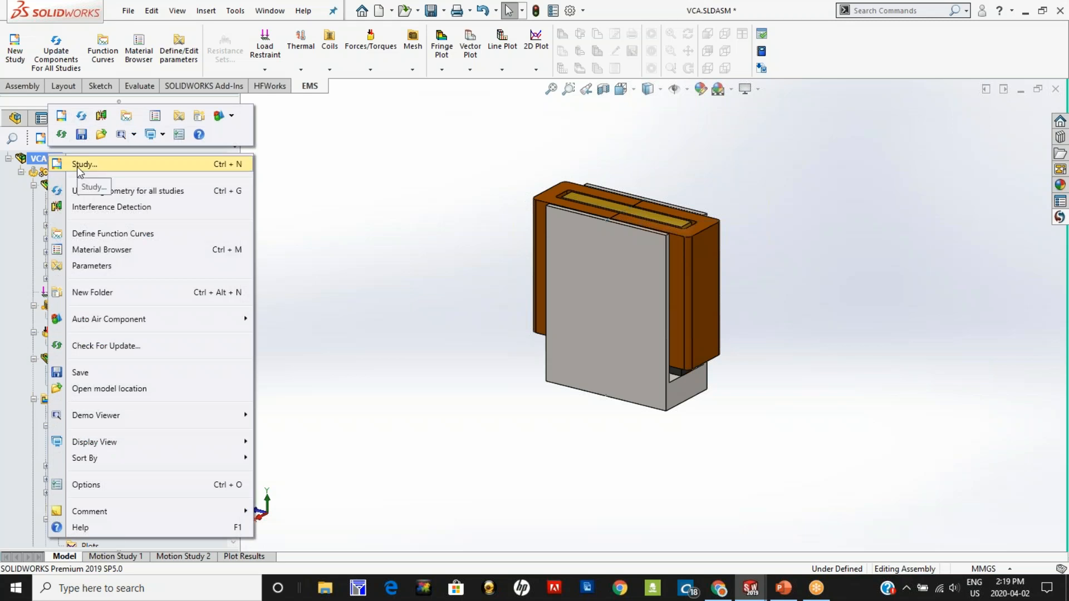
click(386, 257)
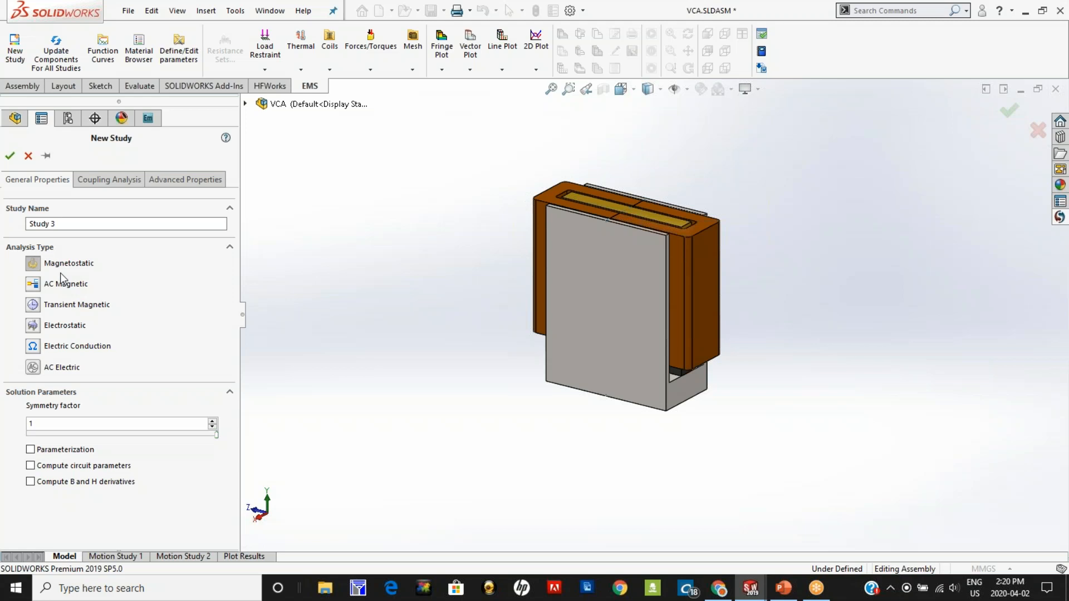
click(89, 180)
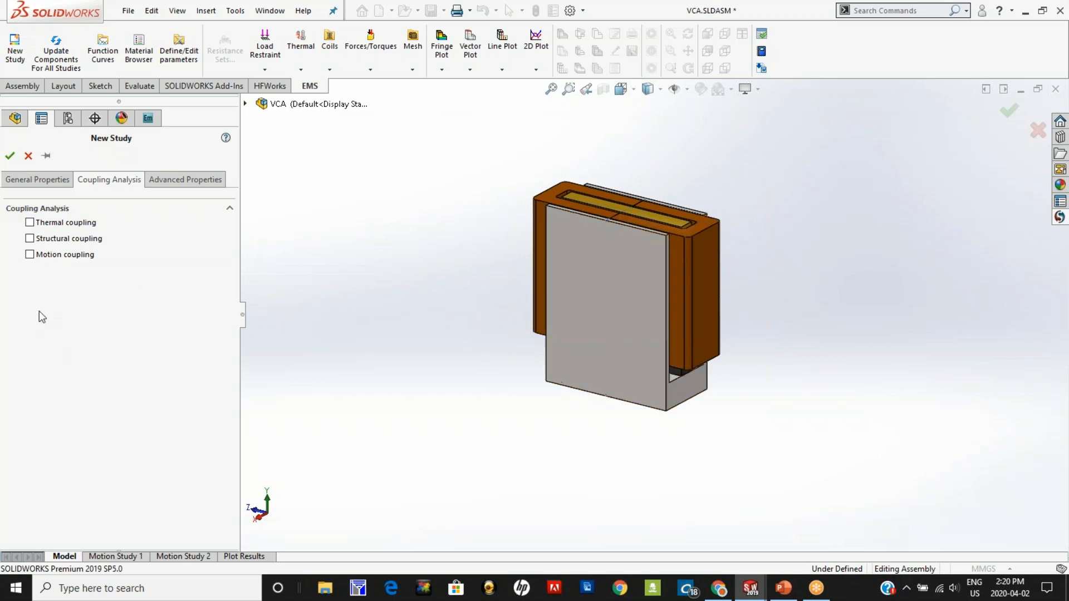
click(47, 260)
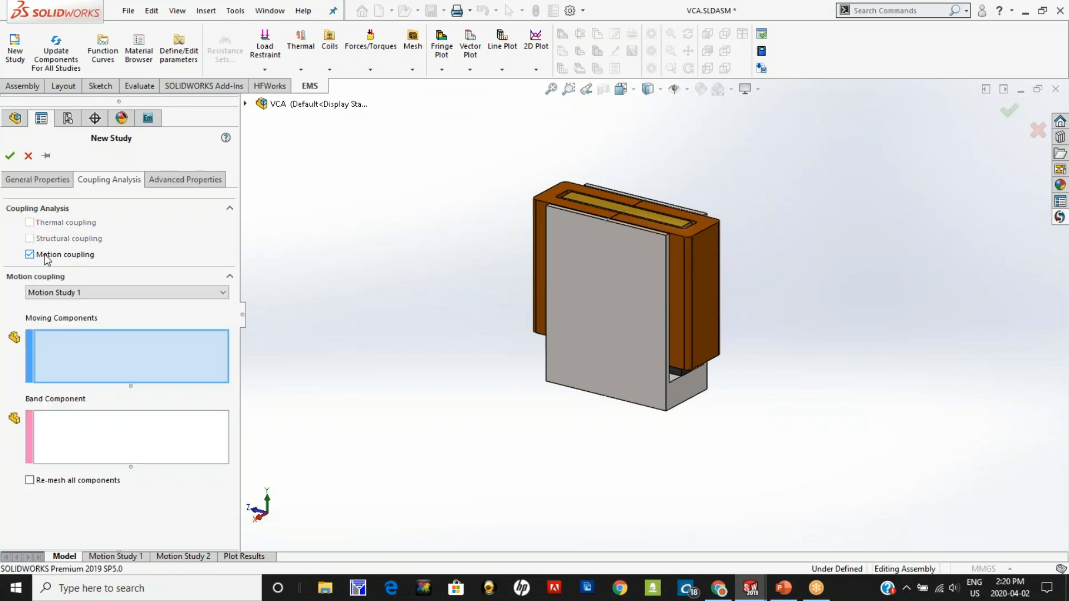
click(30, 254)
click(29, 156)
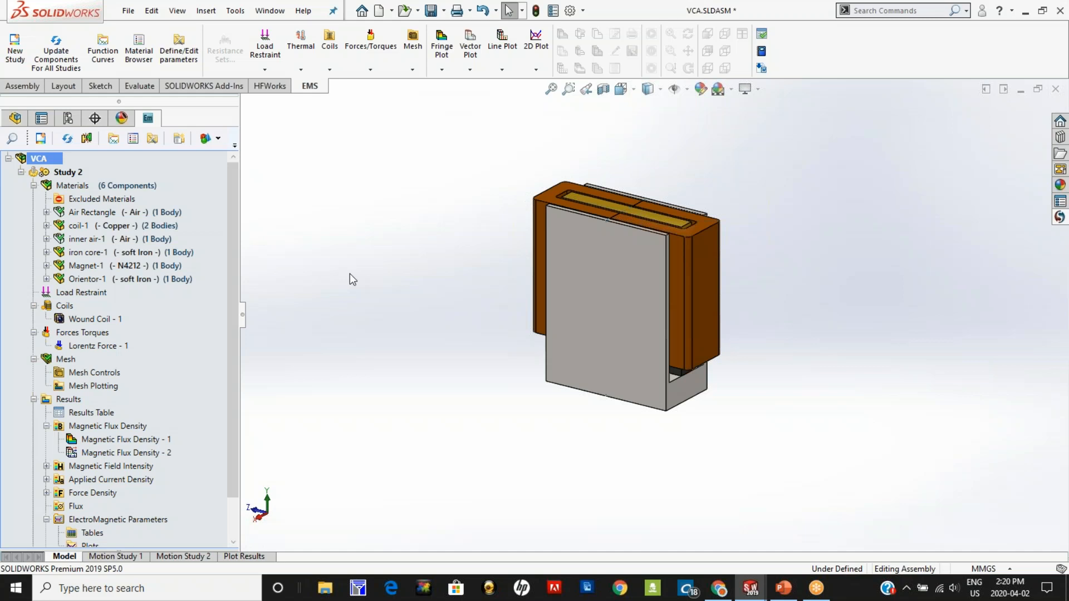
Step: Review the general properties and motion coupling setup of the existing Study 2
right_click(67, 172)
click(102, 207)
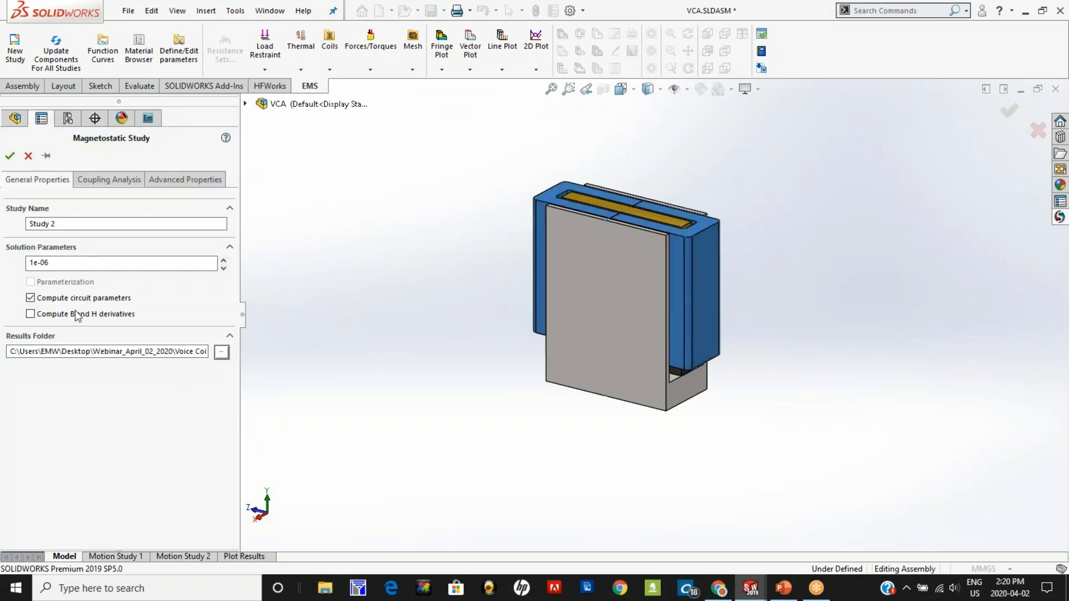
click(109, 179)
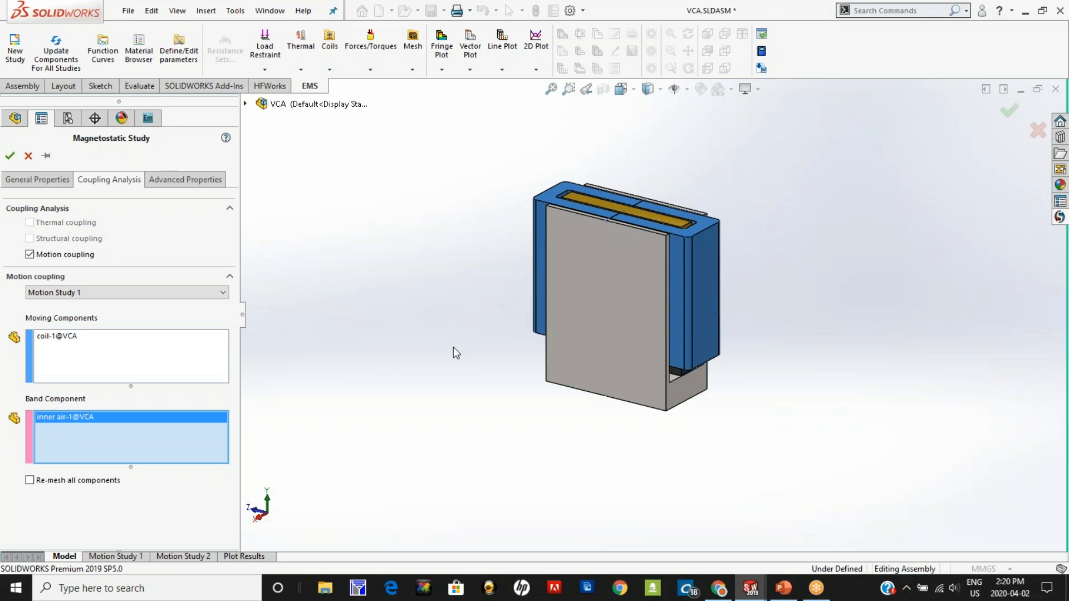
click(10, 155)
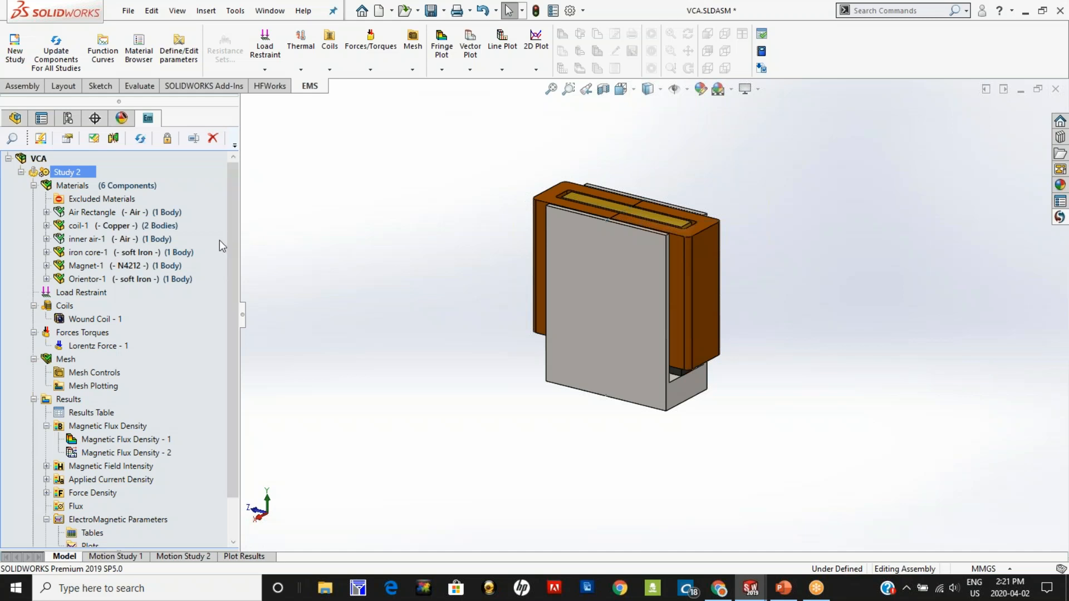
Step: Open the EMWorks material browser, collapse the Cables folder and look through the EMS Materials categories
click(1060, 217)
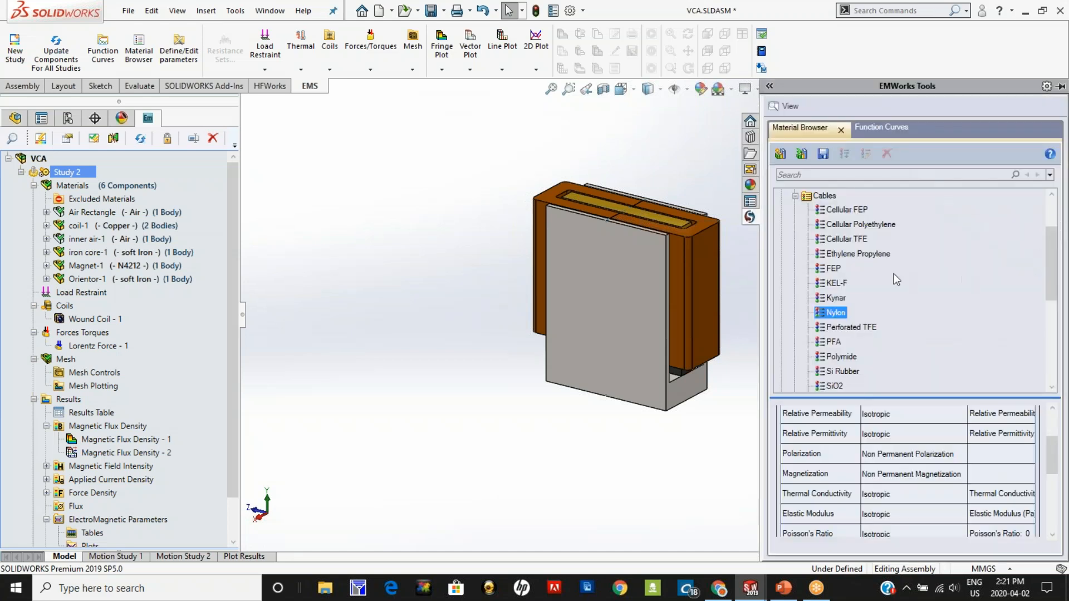
click(796, 195)
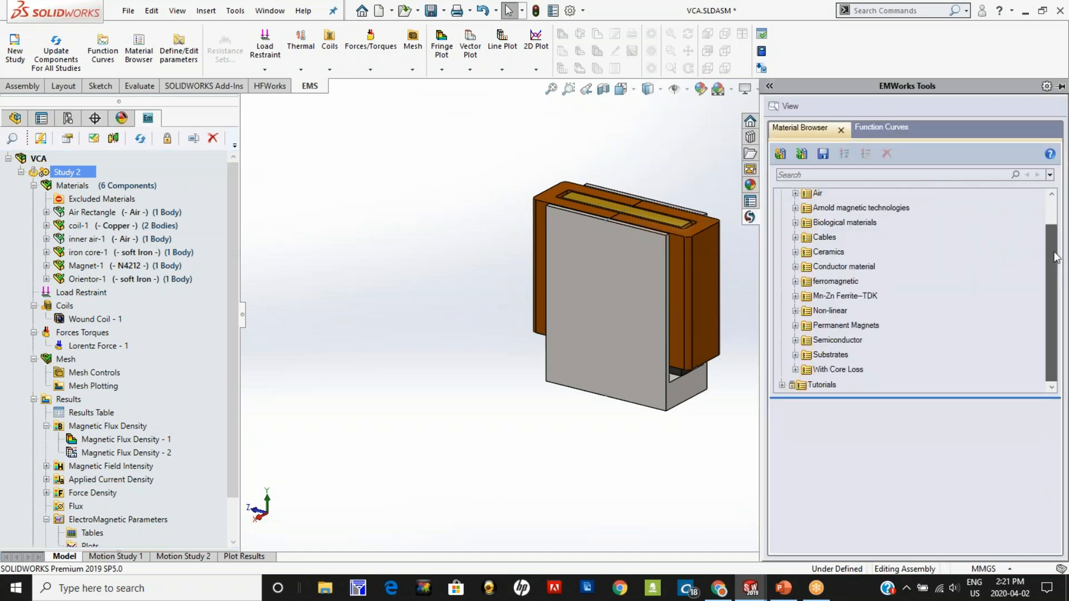
scroll(1045, 223, up, 1)
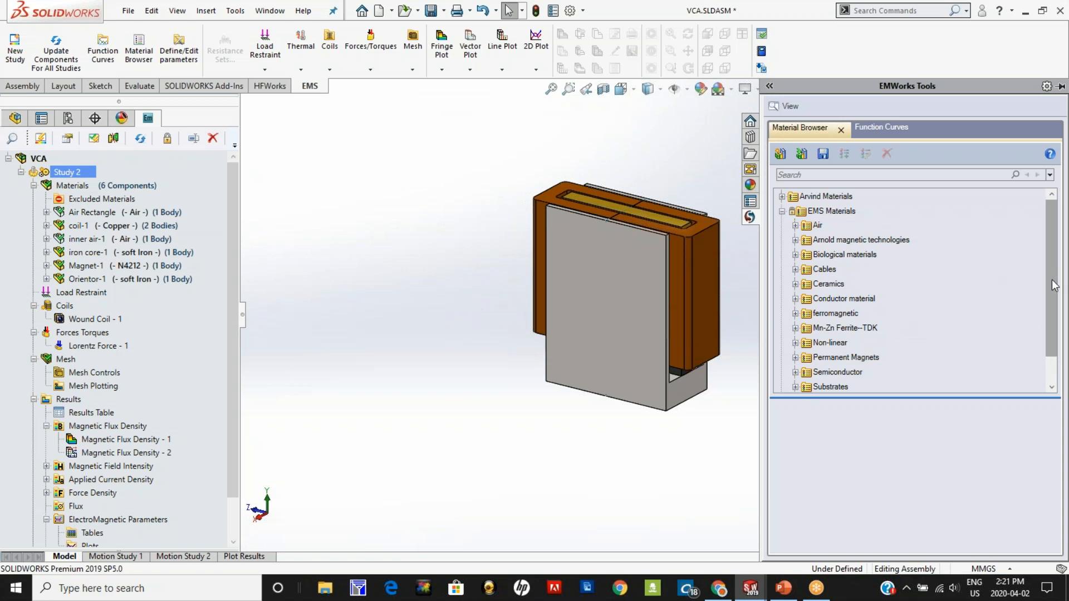
scroll(1052, 303, down, 1)
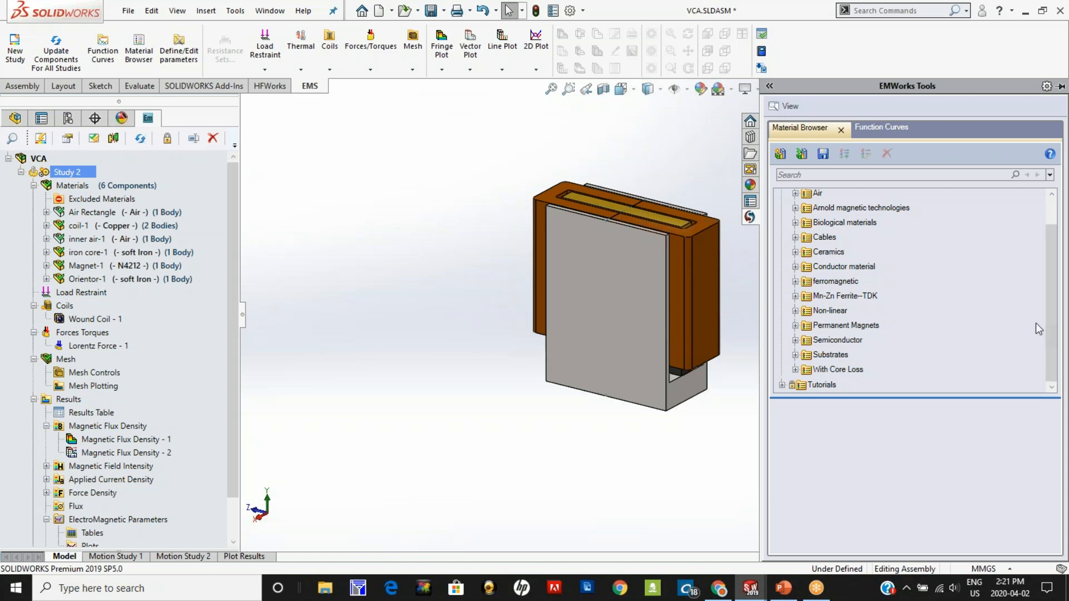
Step: Examine the B-H curve and property table of AISI 1010 Steel in the Non-linear materials
click(795, 310)
click(852, 282)
drag(1052, 445, 1049, 534)
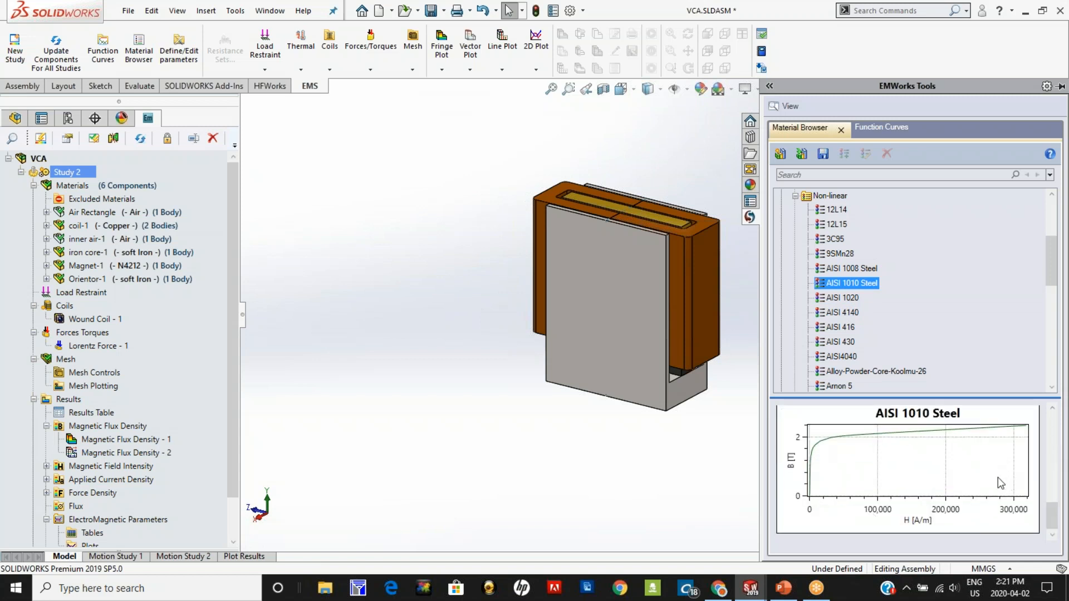
drag(1054, 518, 1044, 453)
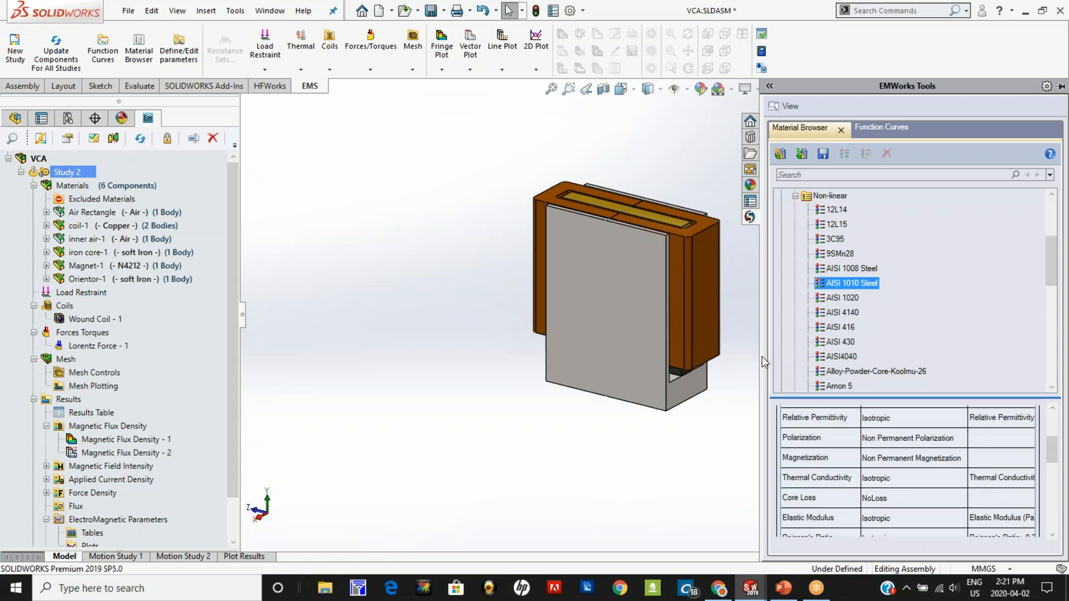
Step: Widen the material browser to read the full AISI 1010 Steel property table, and collapse the Non-linear category
drag(764, 362, 688, 365)
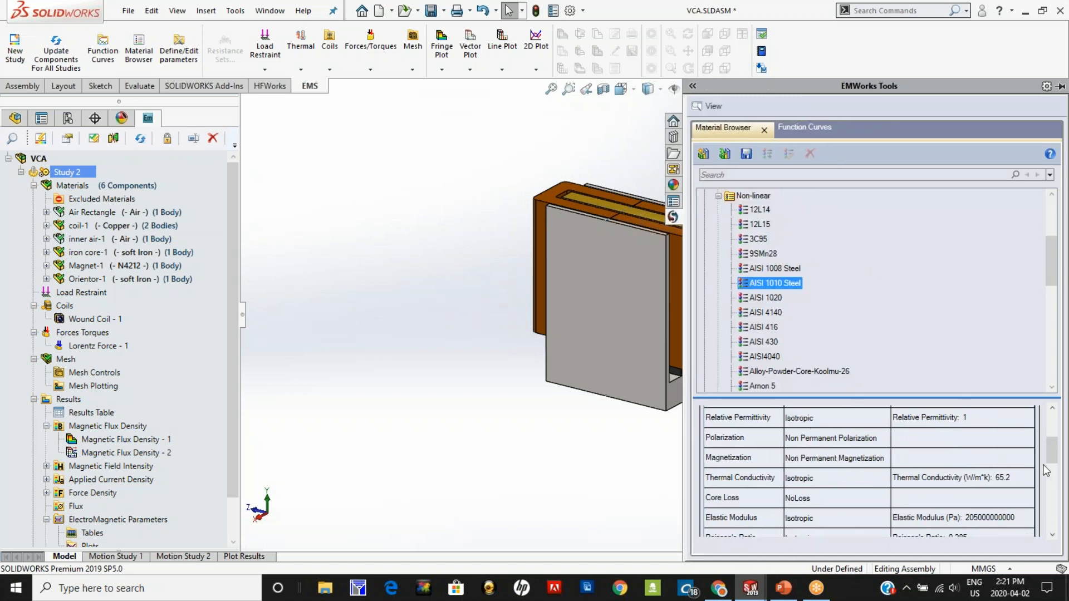
mouse_move(1052, 453)
mouse_down()
mouse_move(1052, 463)
mouse_move(1051, 435)
mouse_up()
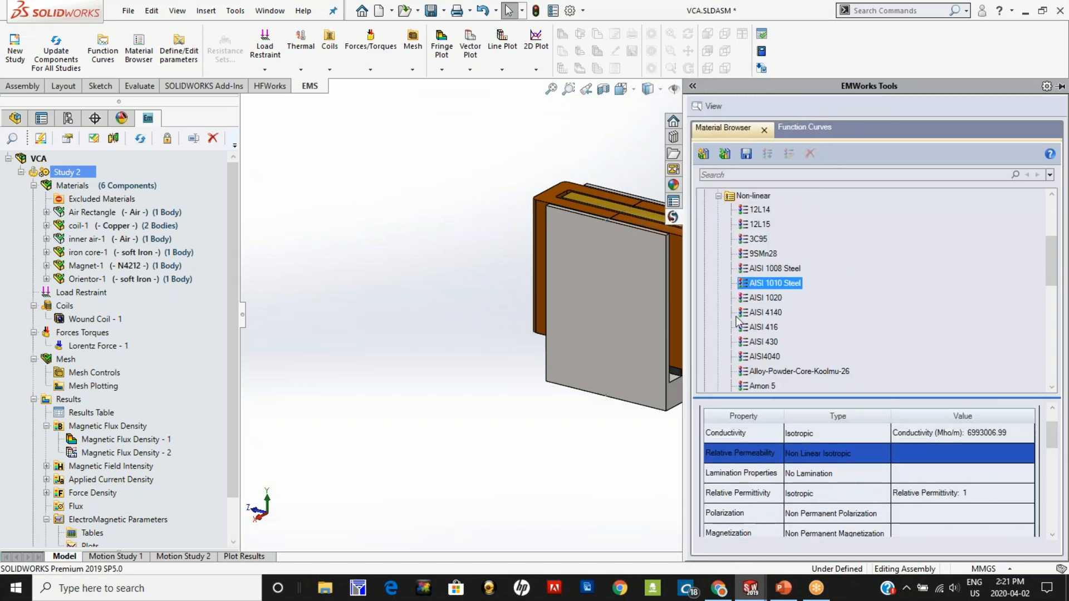
click(718, 196)
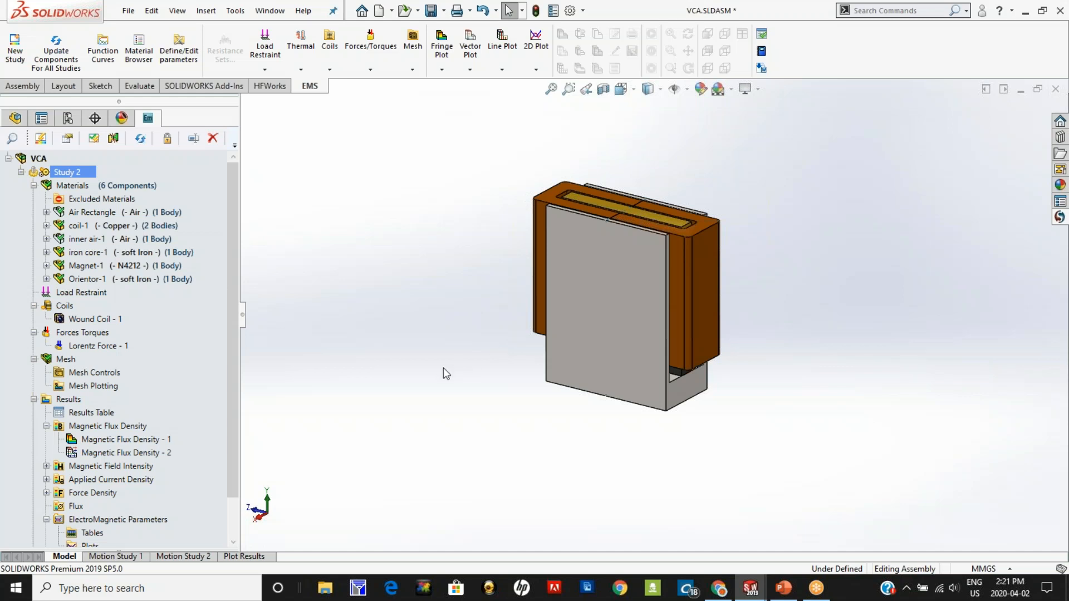
Step: Review the materials assigned to the coil, the iron core and the orientor in Study 2
mouse_move(152, 254)
mouse_move(141, 220)
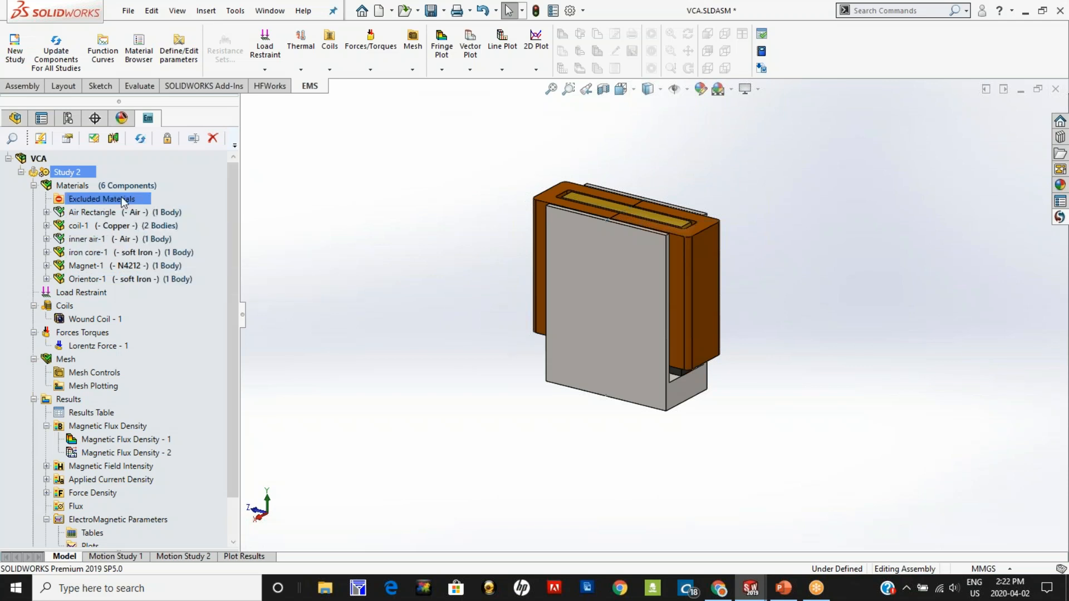
click(89, 226)
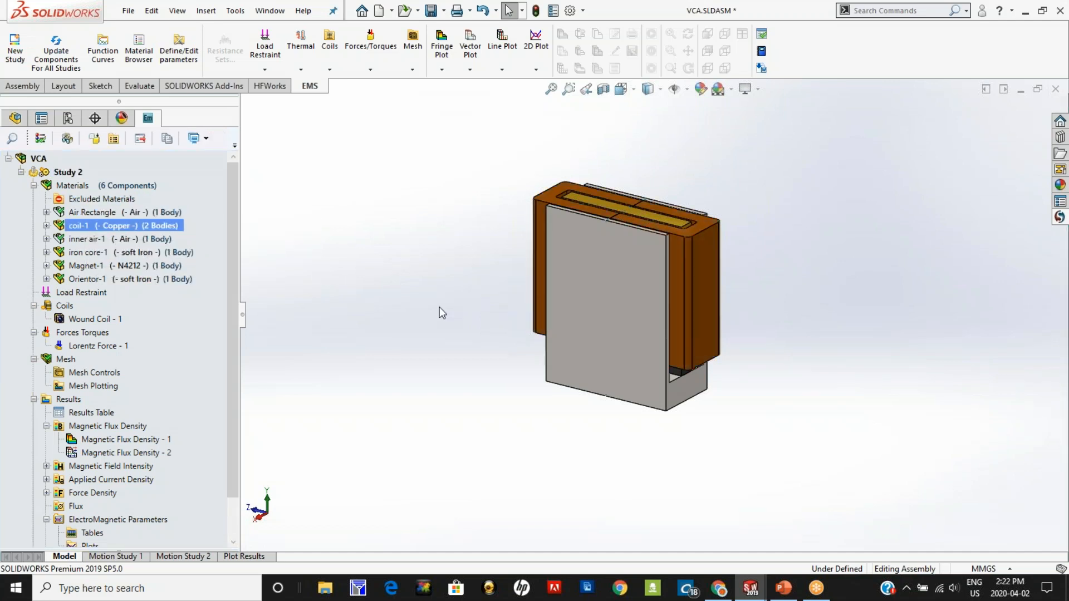
click(159, 254)
ctrl+click(172, 279)
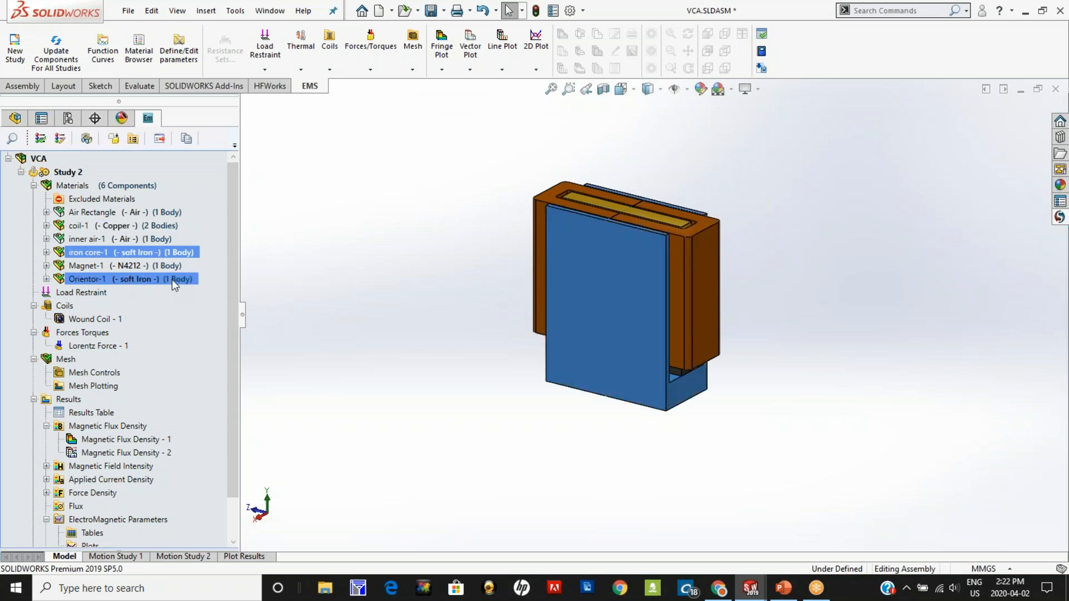
mouse_move(455, 393)
middle_down()
mouse_move(432, 460)
mouse_move(451, 396)
mouse_move(439, 391)
middle_up()
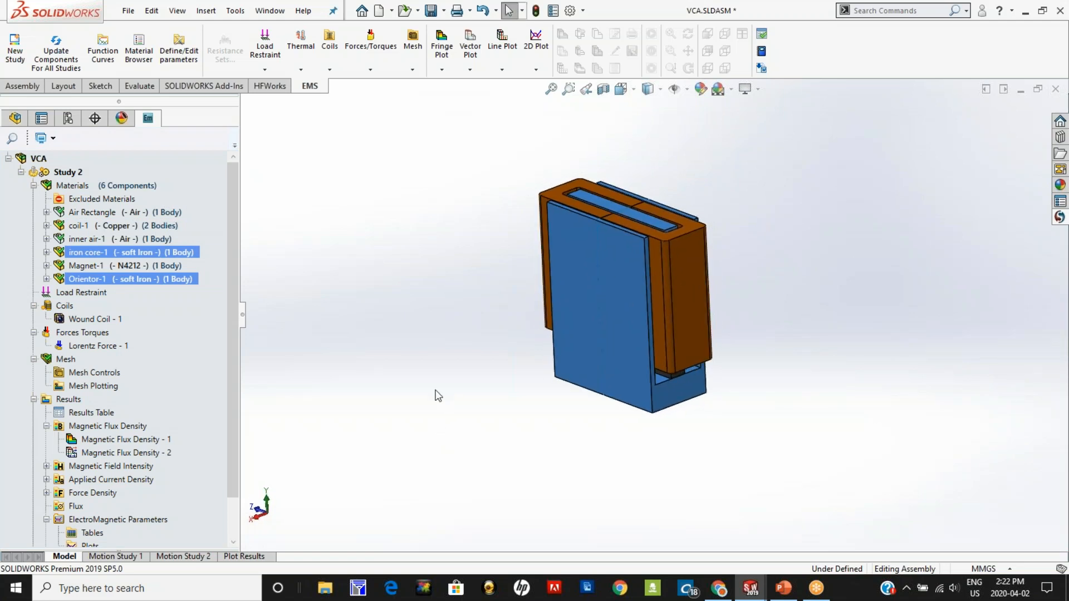
Step: Examine the N4212 material properties assigned to Magnet-1 and locate the magnet in the assembly
ctrl+click(99, 265)
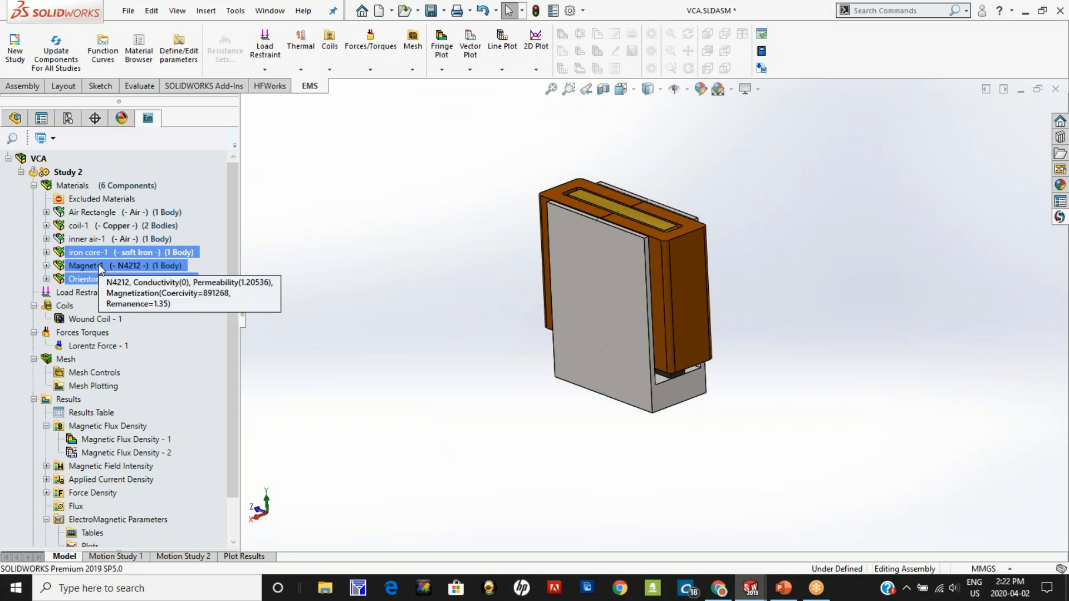
click(98, 265)
middle_drag(384, 378, 395, 318)
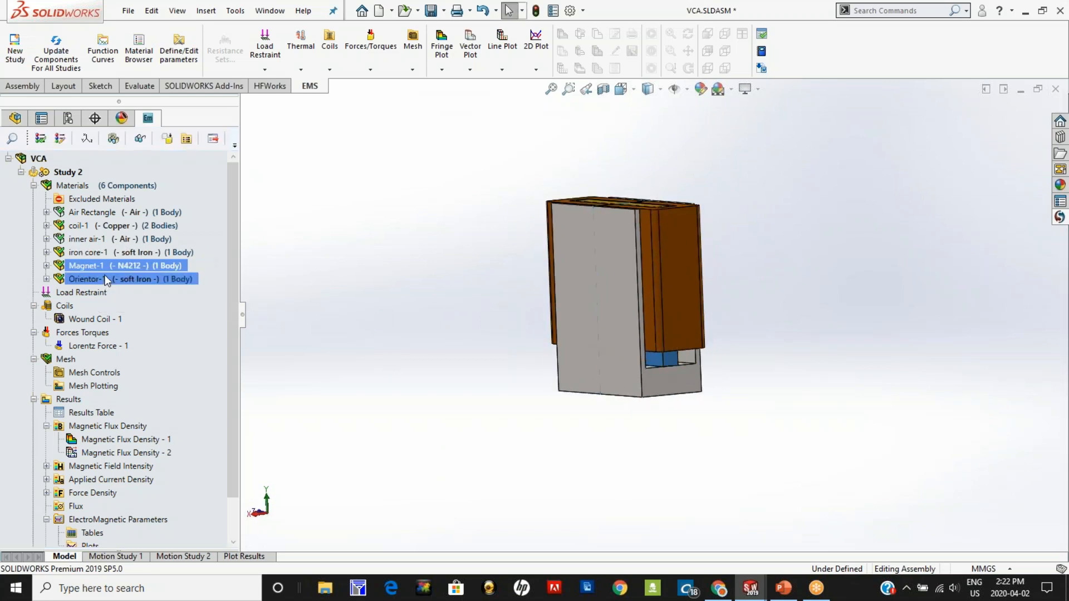
mouse_move(127, 274)
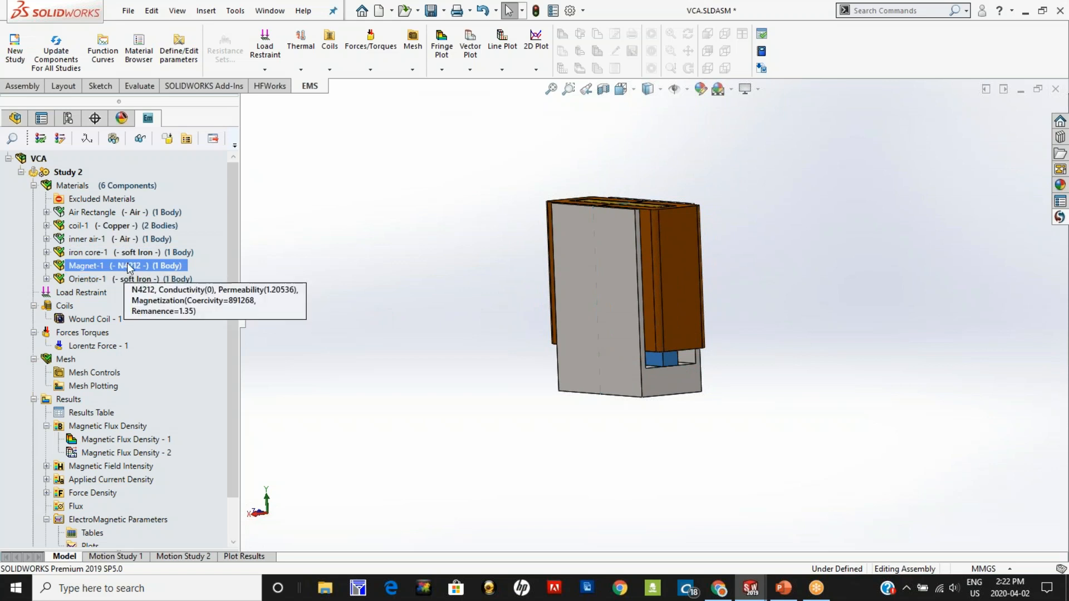
mouse_move(520, 380)
middle_down()
mouse_move(523, 394)
mouse_move(512, 397)
middle_up()
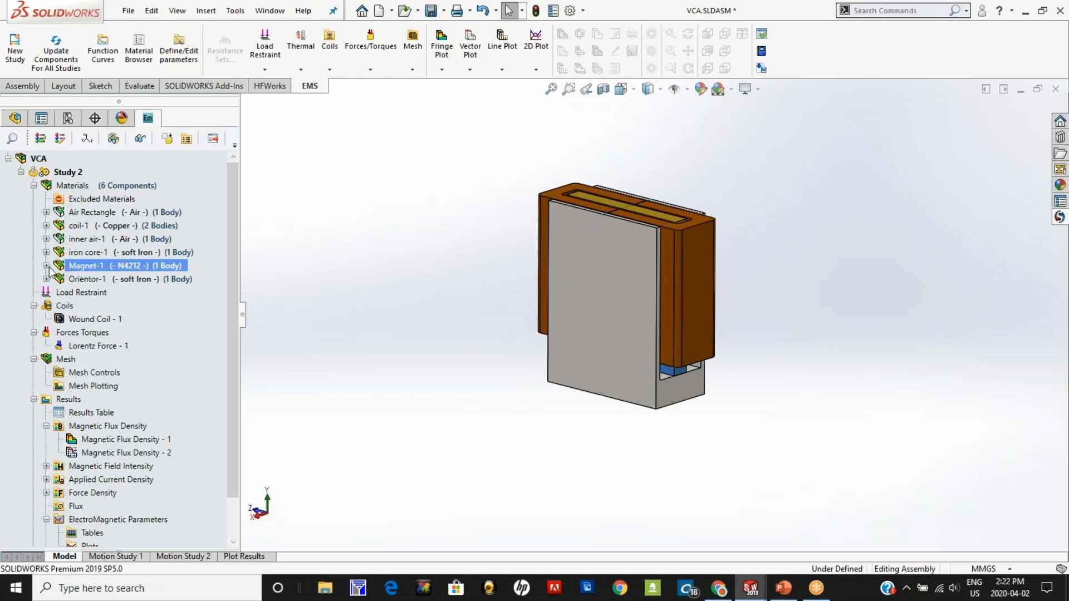
Step: Review Magnet-1's coercivity direction settings with the global coordinate system and accept them
right_click(83, 269)
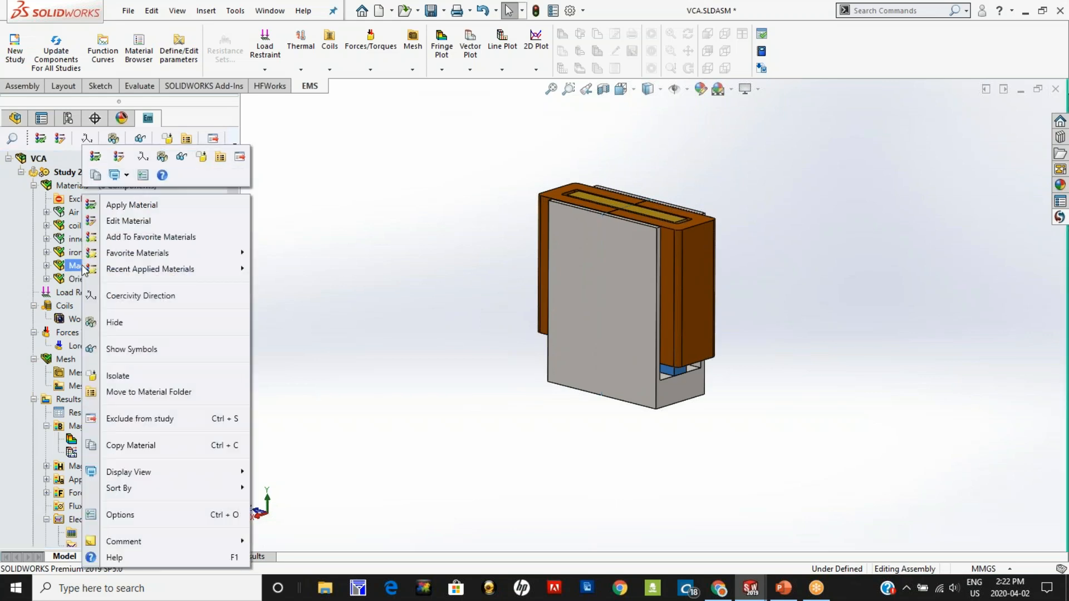
click(119, 296)
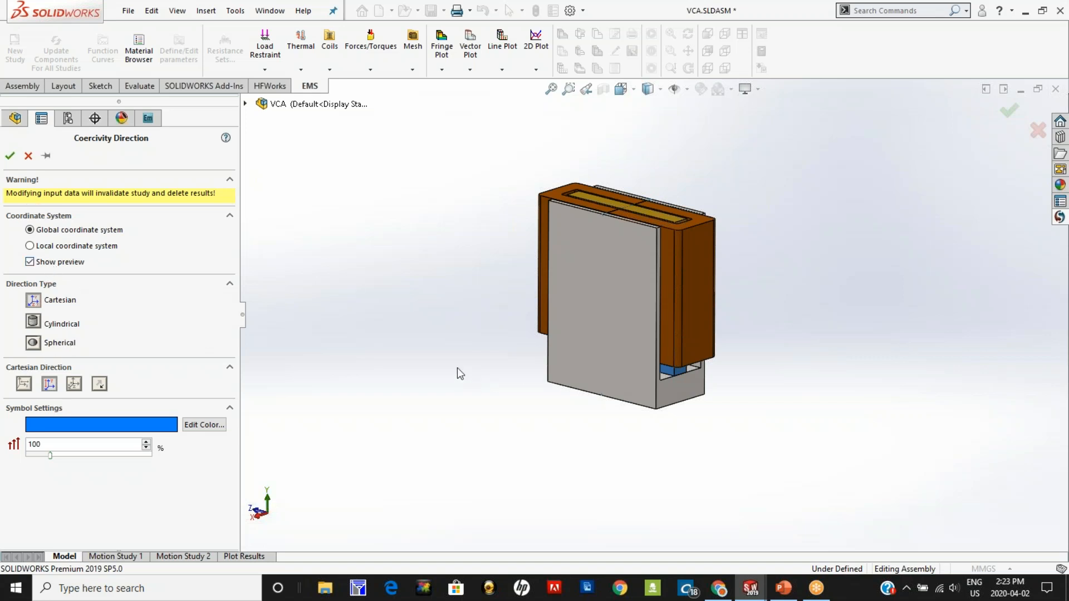
middle_drag(456, 367, 426, 373)
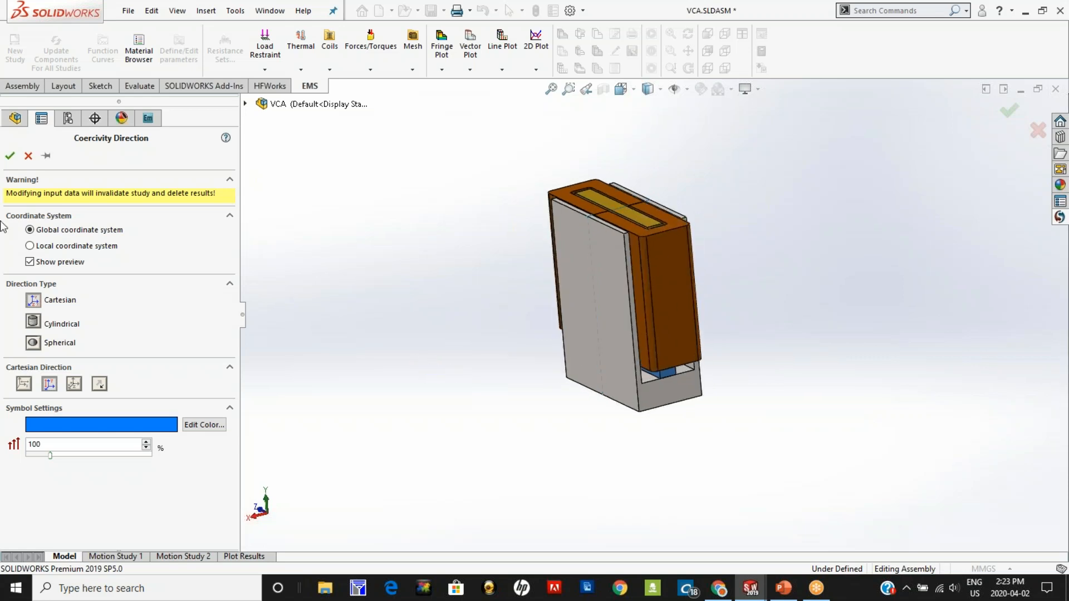
click(11, 154)
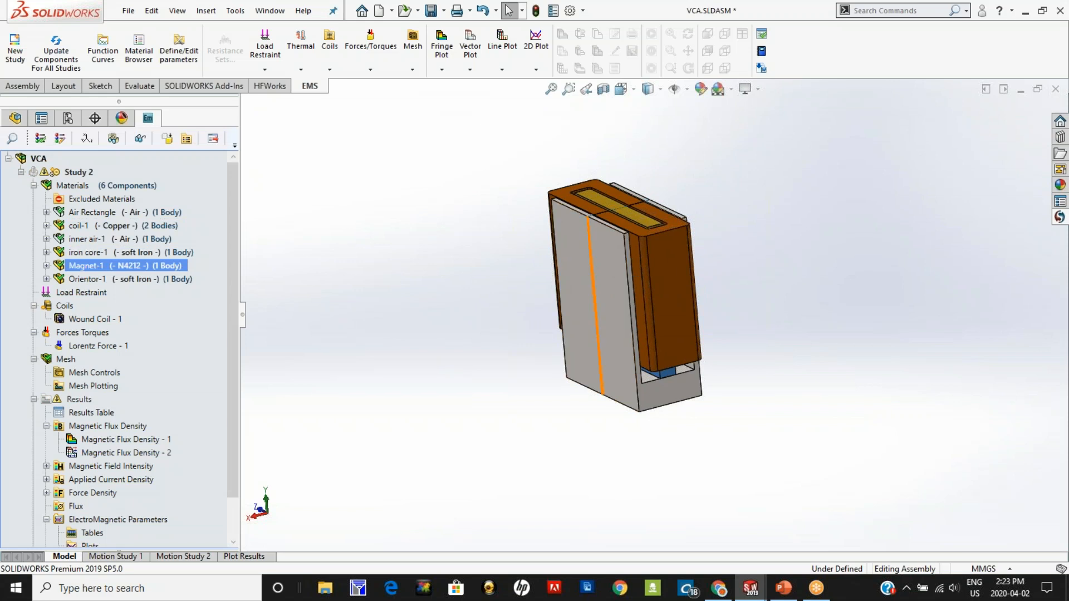
Step: Hide the iron core and coil components to expose the magnet and the orientor
click(583, 259)
right_click(582, 261)
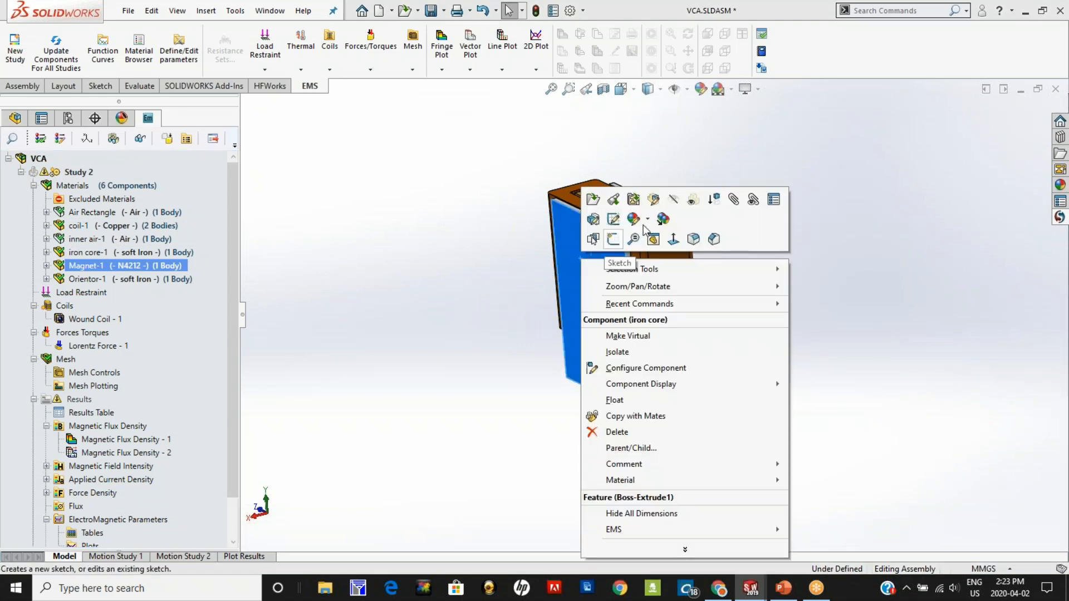
click(673, 199)
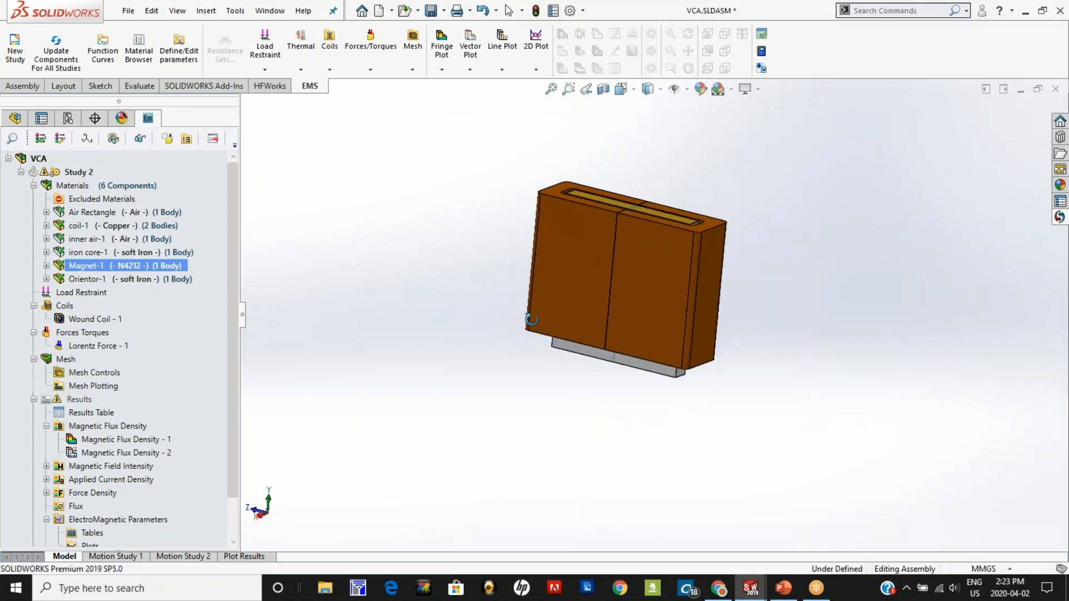
right_click(634, 286)
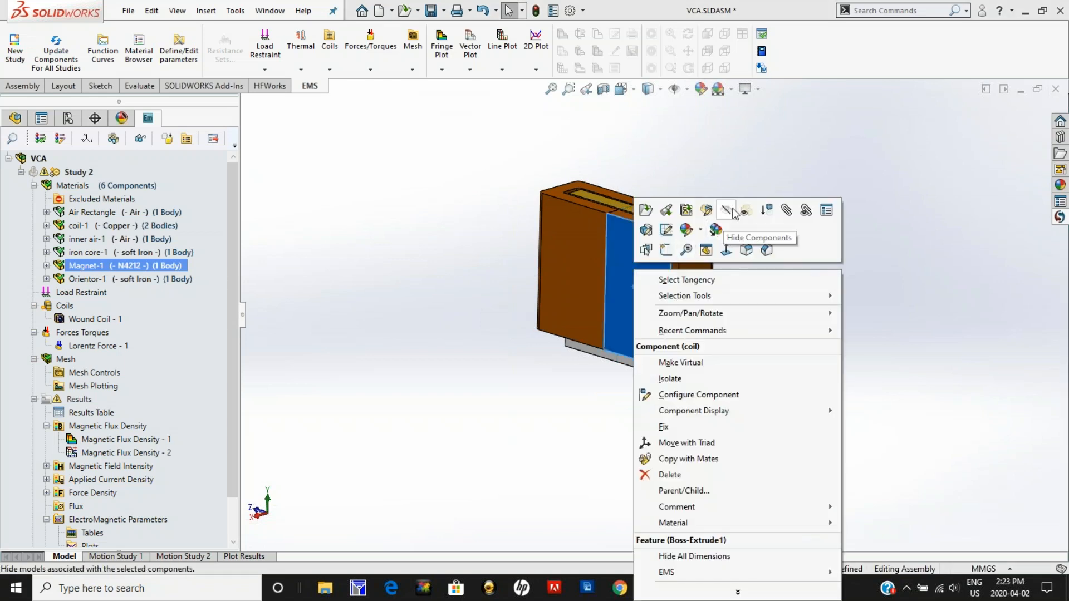
middle_drag(584, 345, 483, 372)
Step: Inspect Magnet-1's coercivity direction settings against the exposed model and leave them without applying changes
right_click(114, 266)
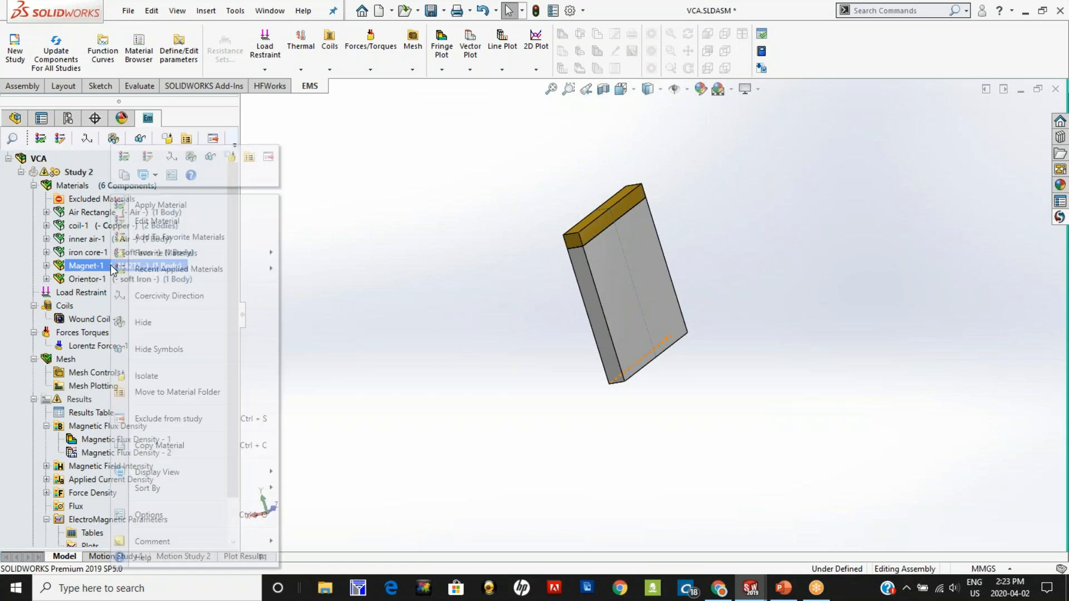
click(161, 295)
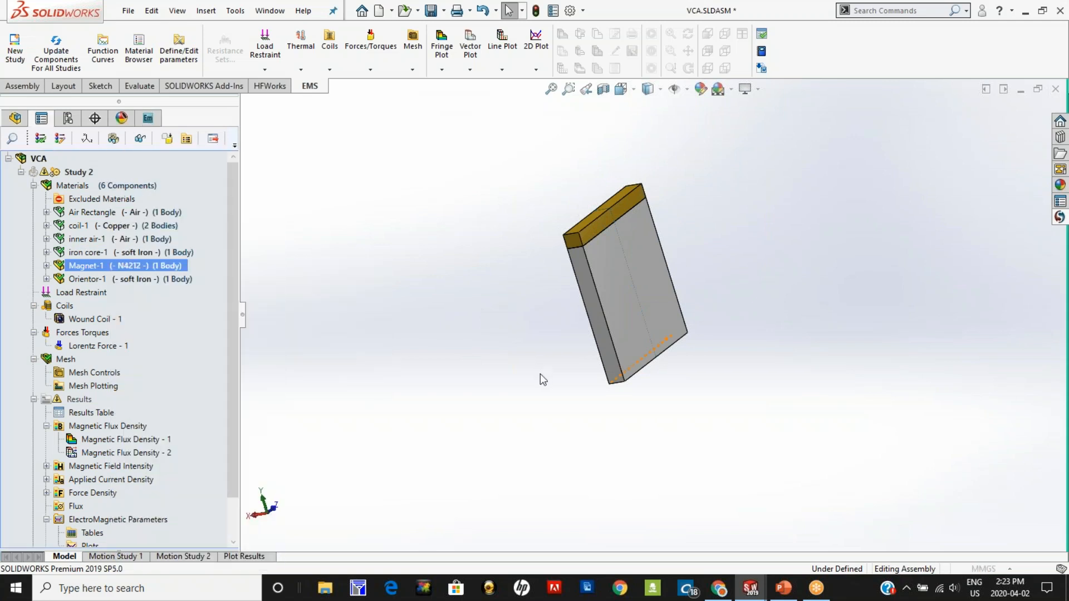
middle_drag(523, 379, 607, 355)
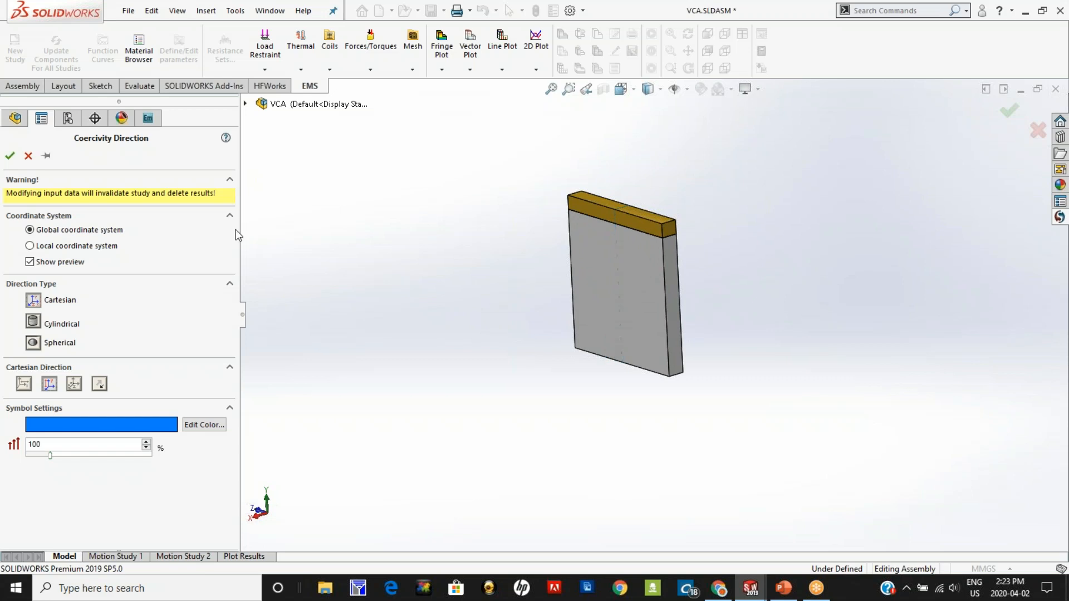
middle_drag(403, 308, 411, 302)
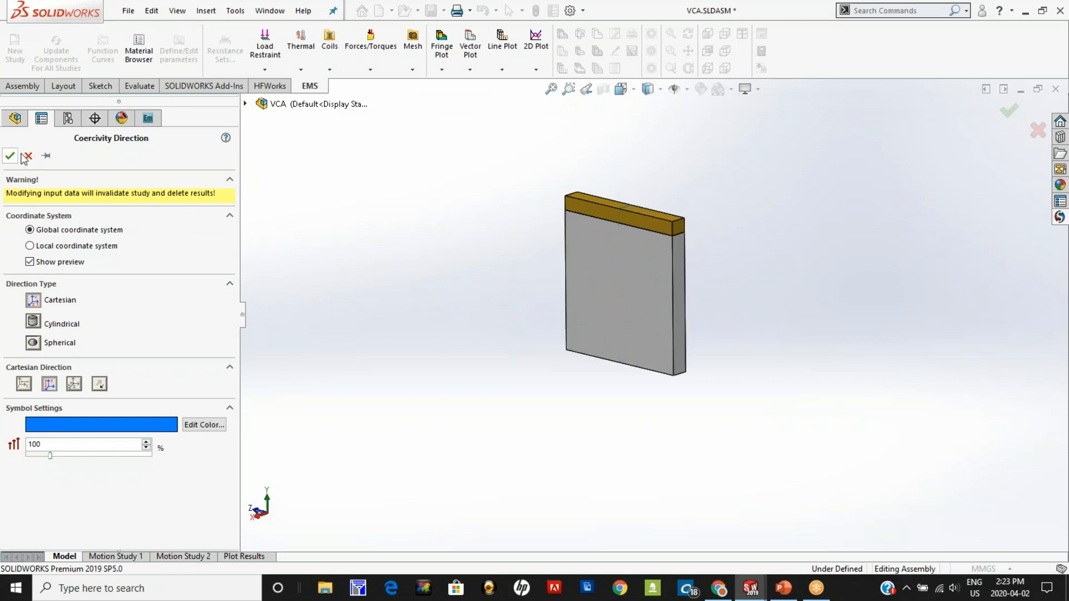
click(27, 156)
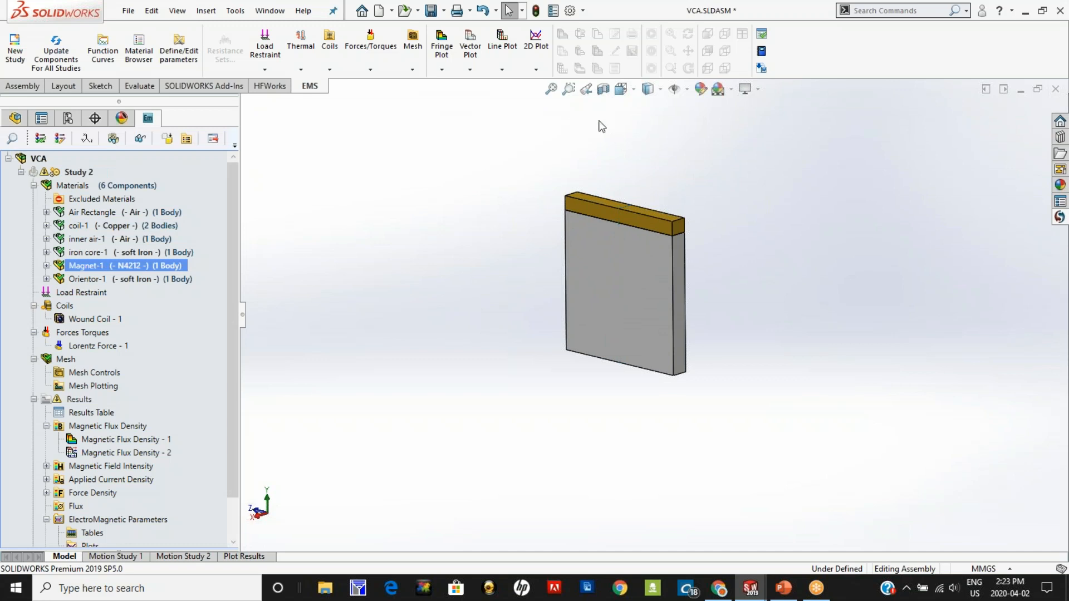
Step: Section the model along the Right Plane to inspect the magnet's coercivity arrow up close, and turn the section off
click(602, 89)
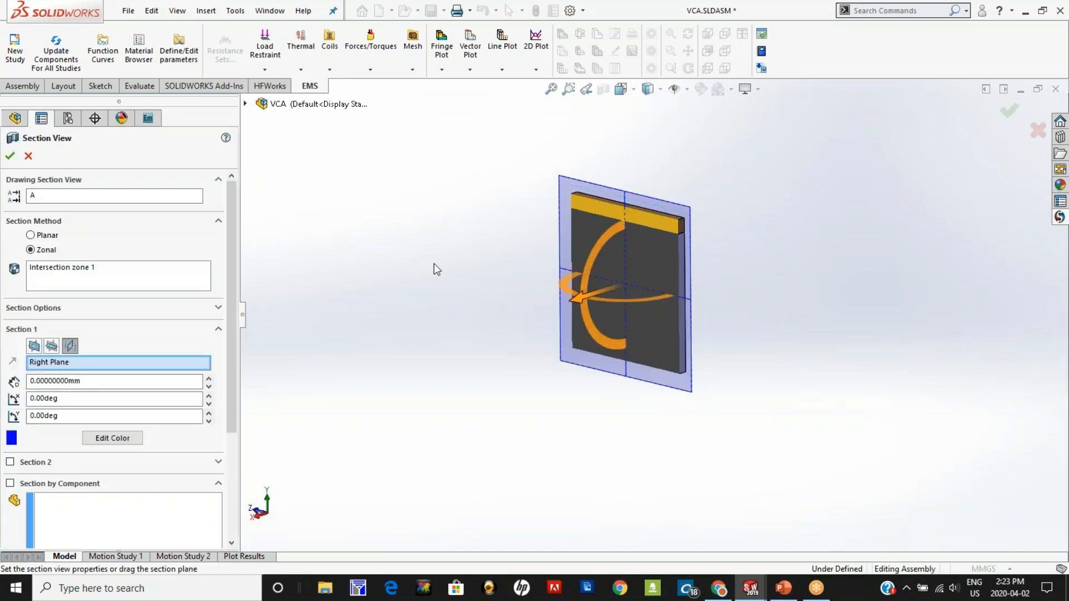
click(11, 157)
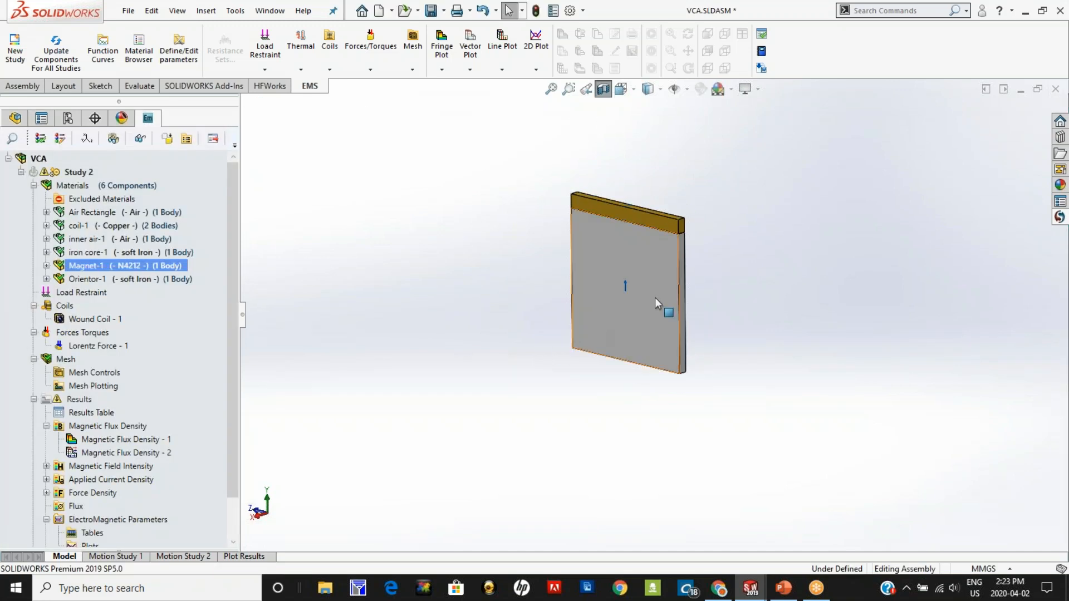
scroll(649, 295, down, 4)
scroll(613, 286, down, 3)
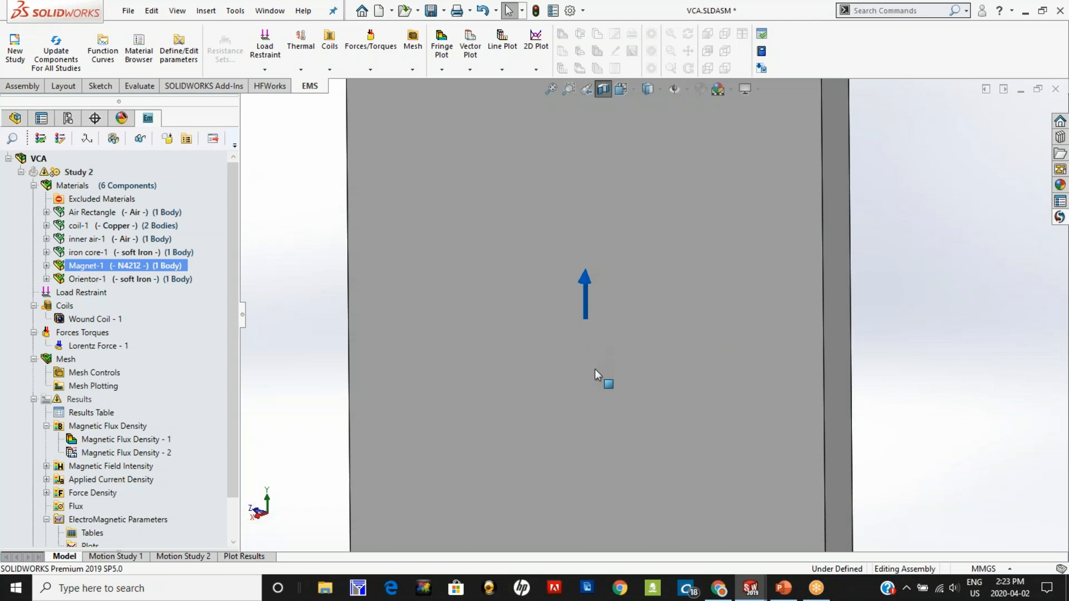
key(f)
click(602, 89)
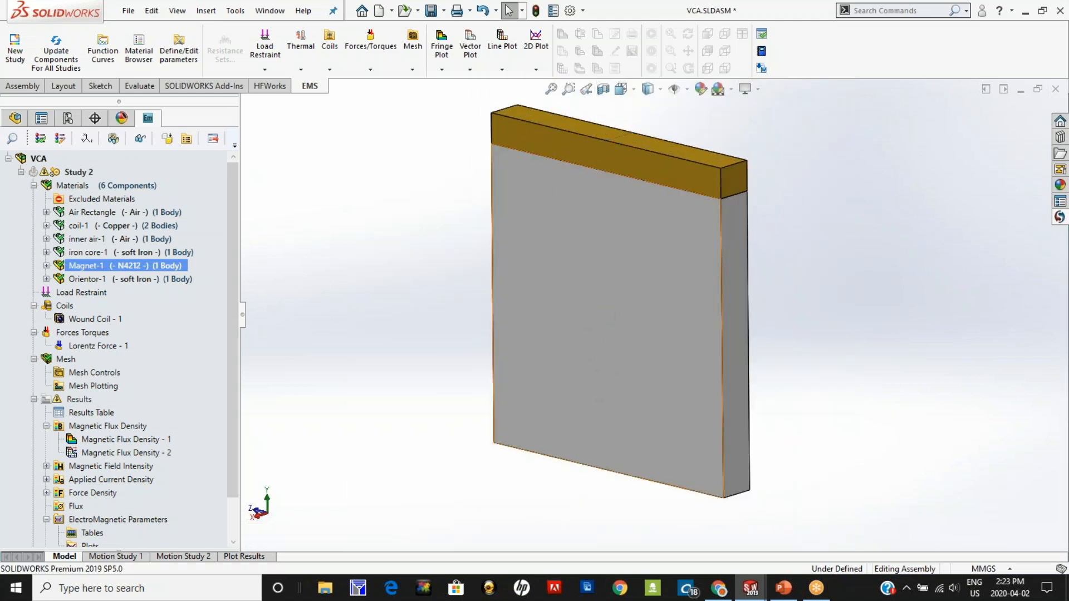
Step: Show all the hidden components of the actuator again, using the iron core and coil materials
click(99, 254)
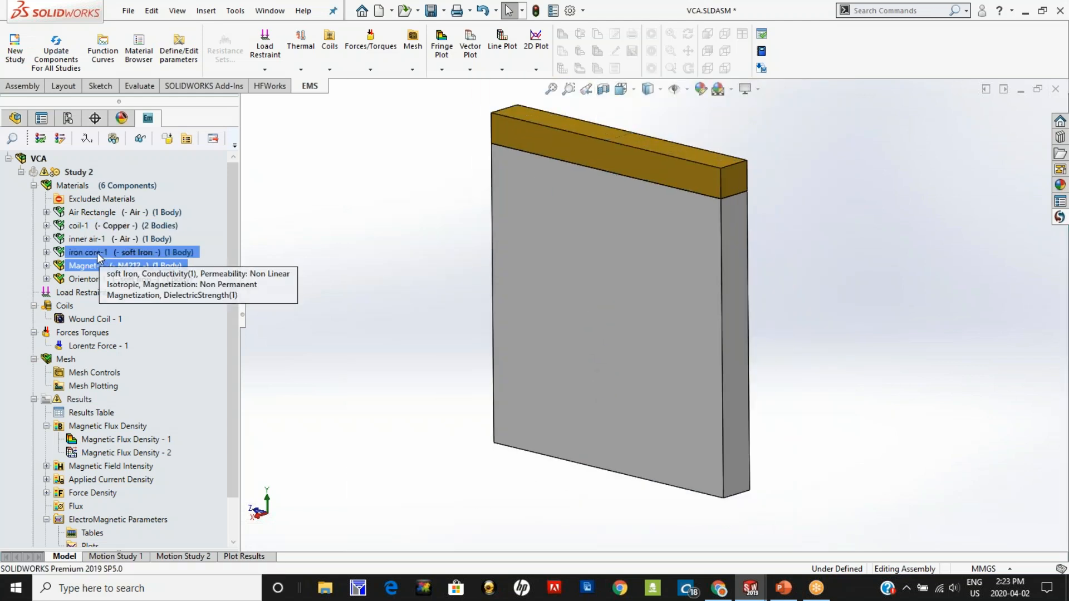
ctrl+click(84, 226)
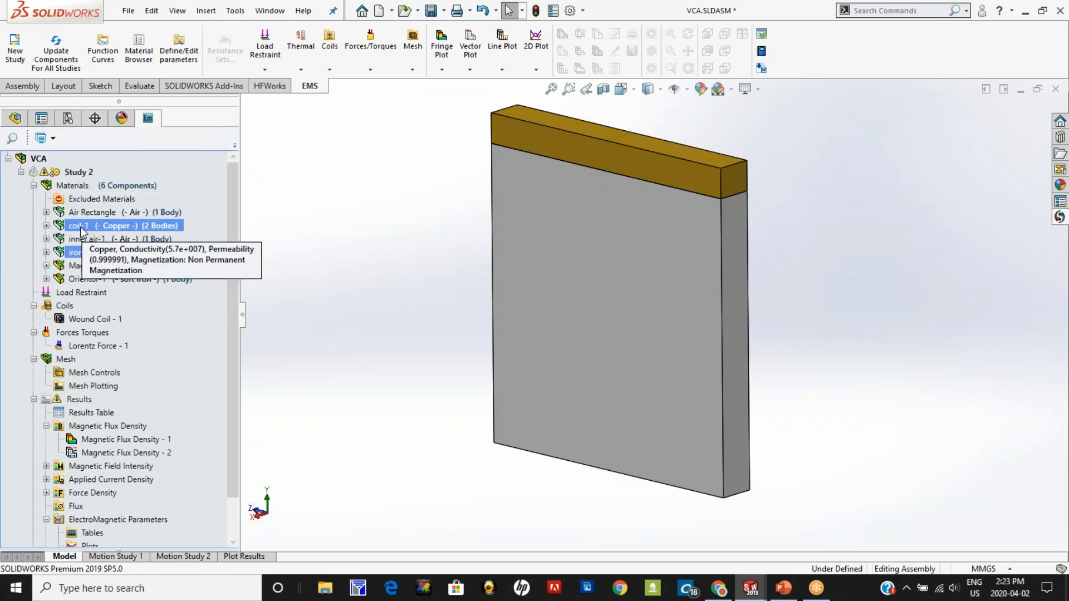
right_click(81, 227)
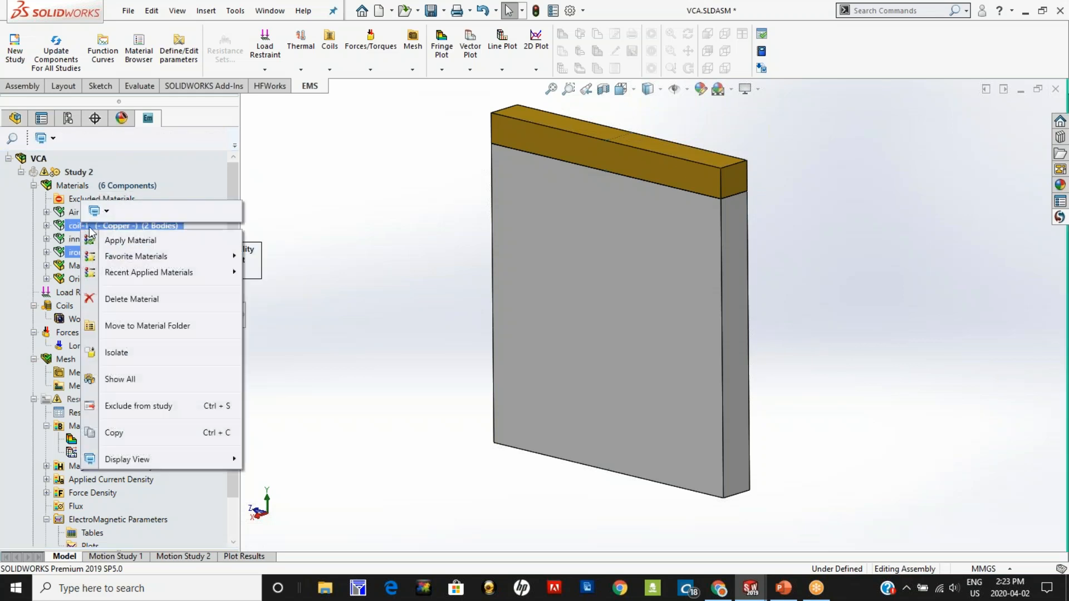
click(132, 378)
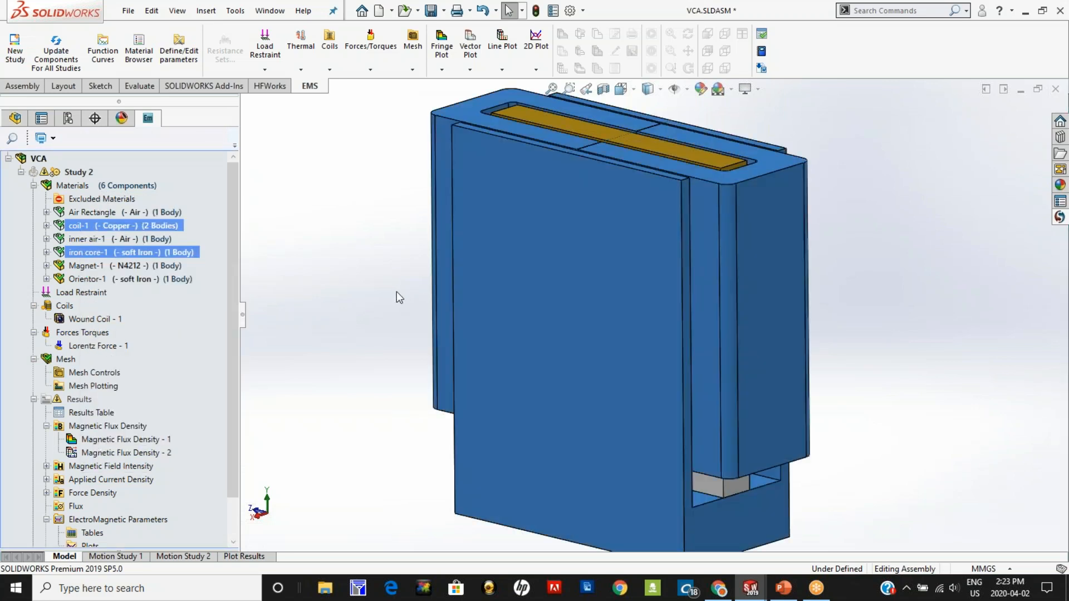
key(f)
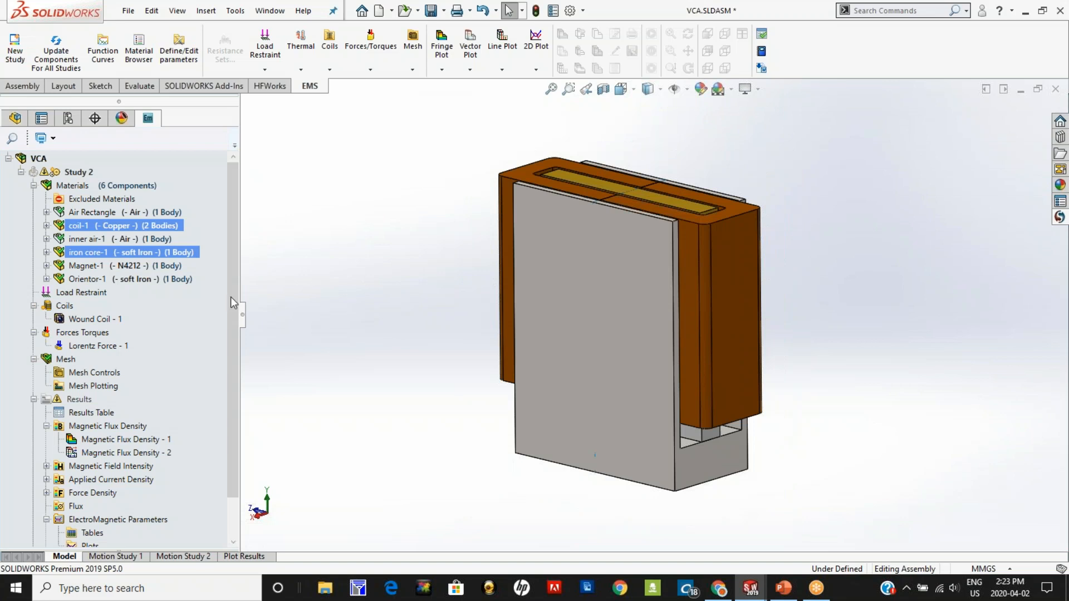
Step: Open the definition of Wound Coil - 1 and preview the current direction at its entry port from another angle
click(34, 186)
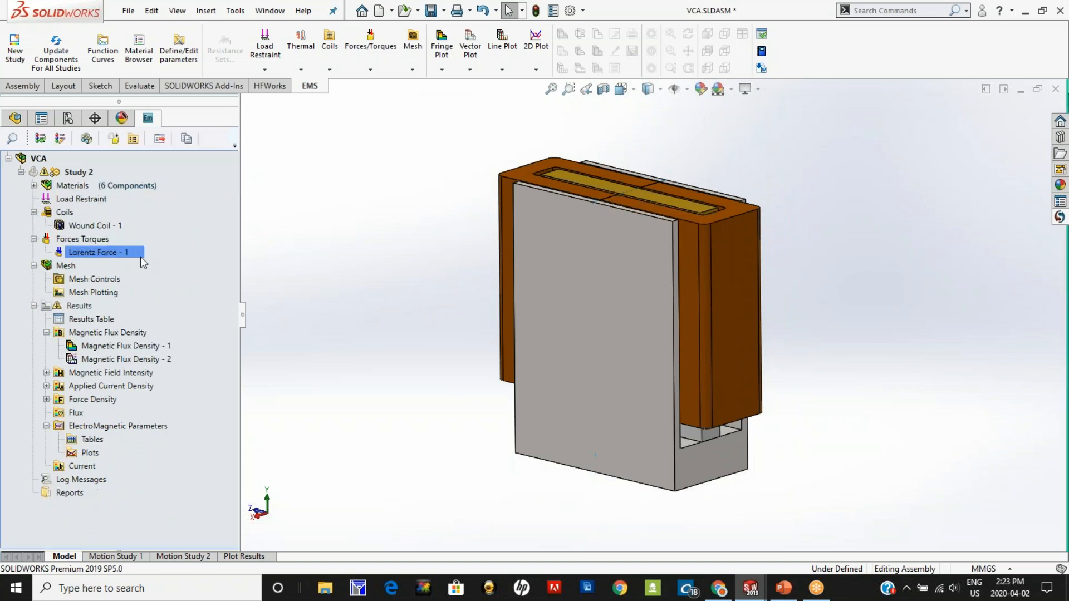
click(88, 225)
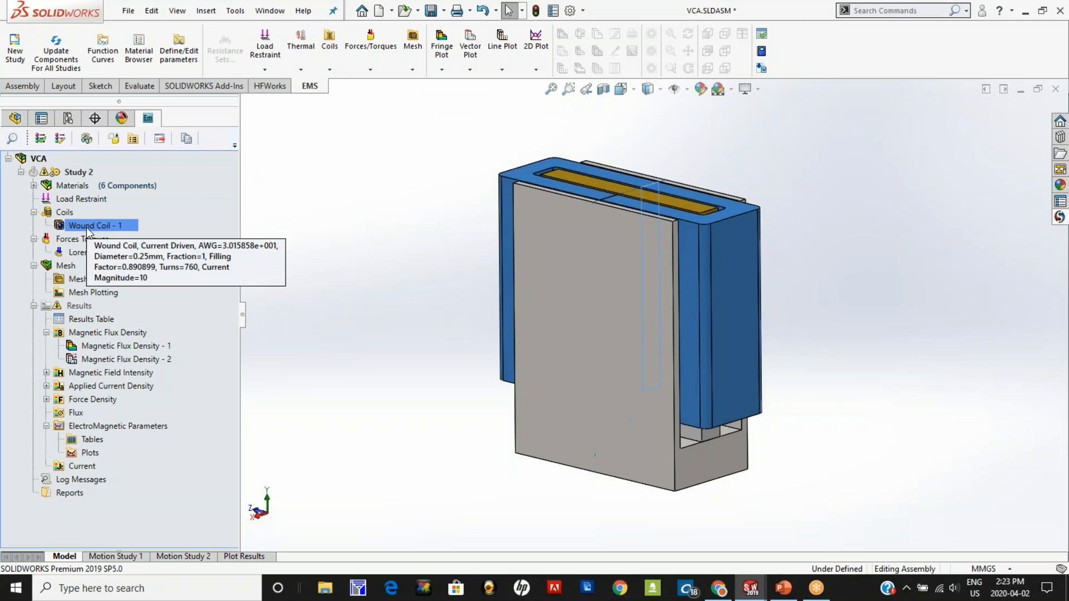
right_click(87, 228)
click(124, 261)
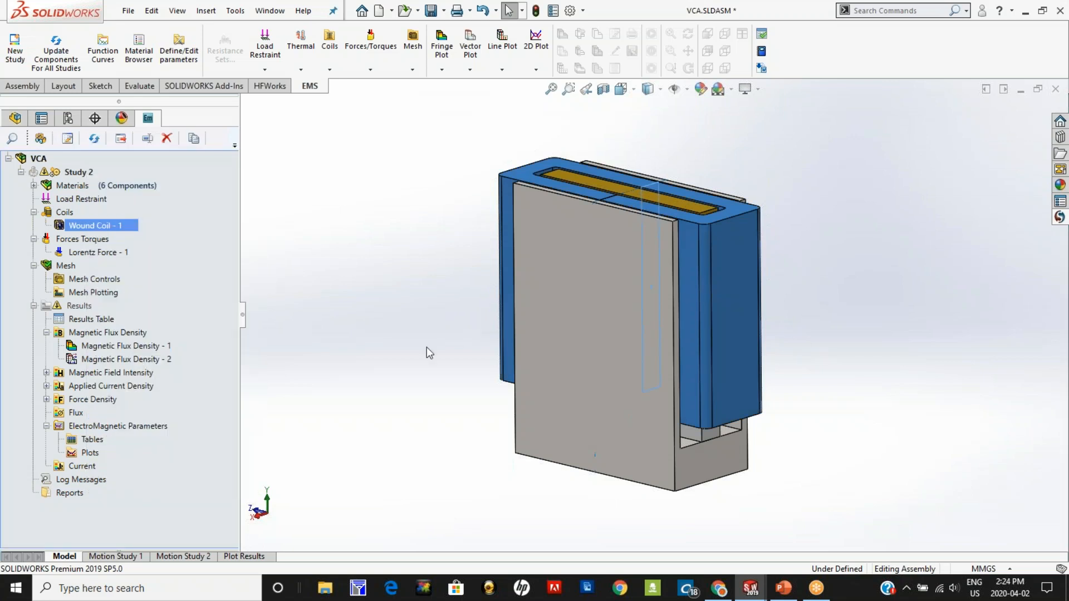
mouse_move(340, 376)
middle_down()
mouse_move(336, 406)
mouse_move(333, 395)
middle_up()
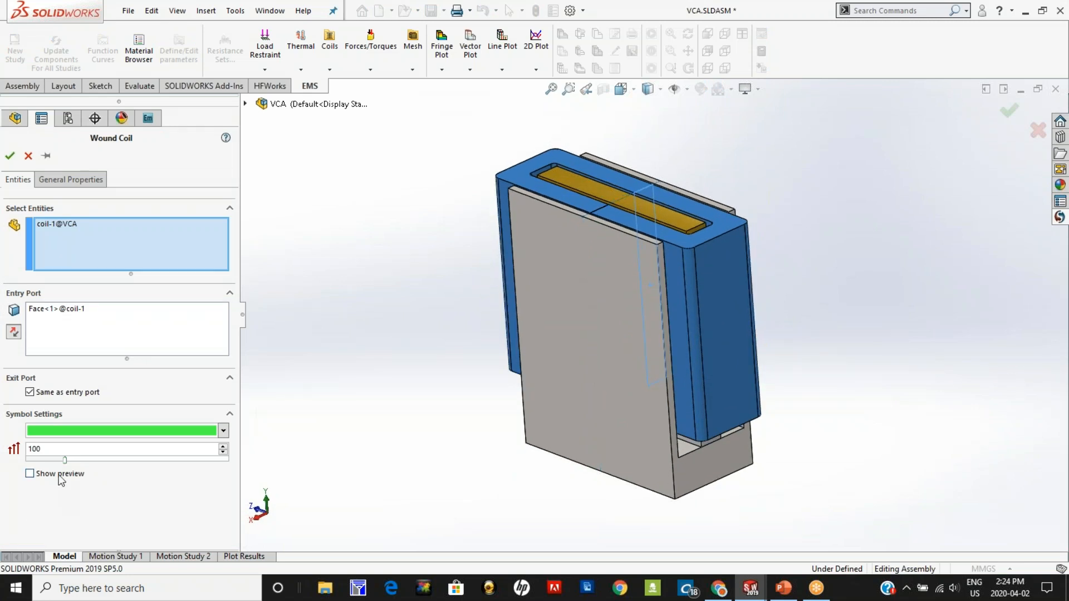
click(30, 473)
middle_drag(671, 236, 770, 362)
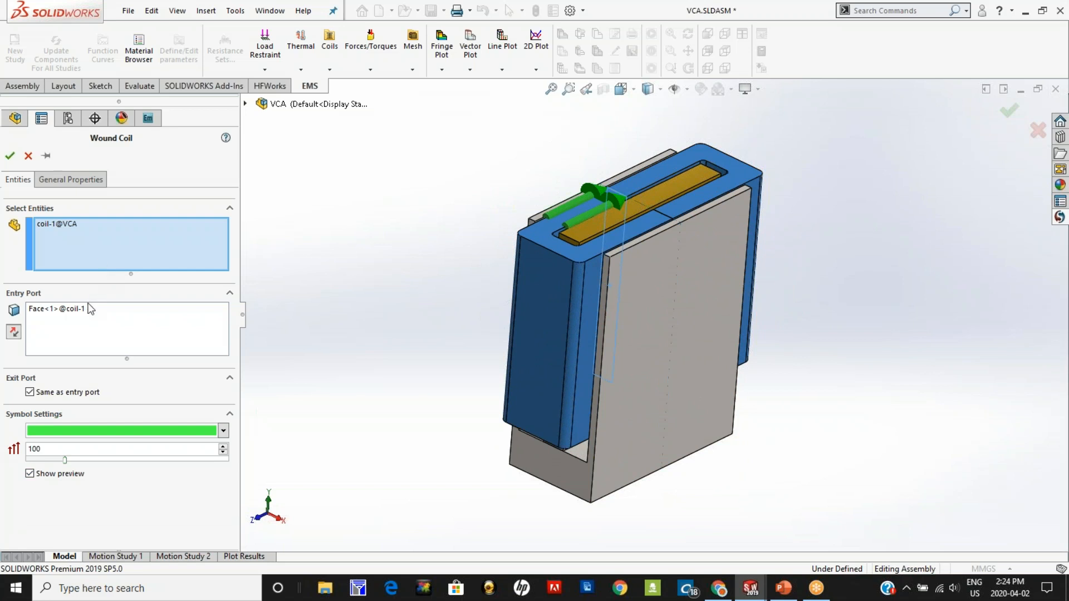
click(89, 313)
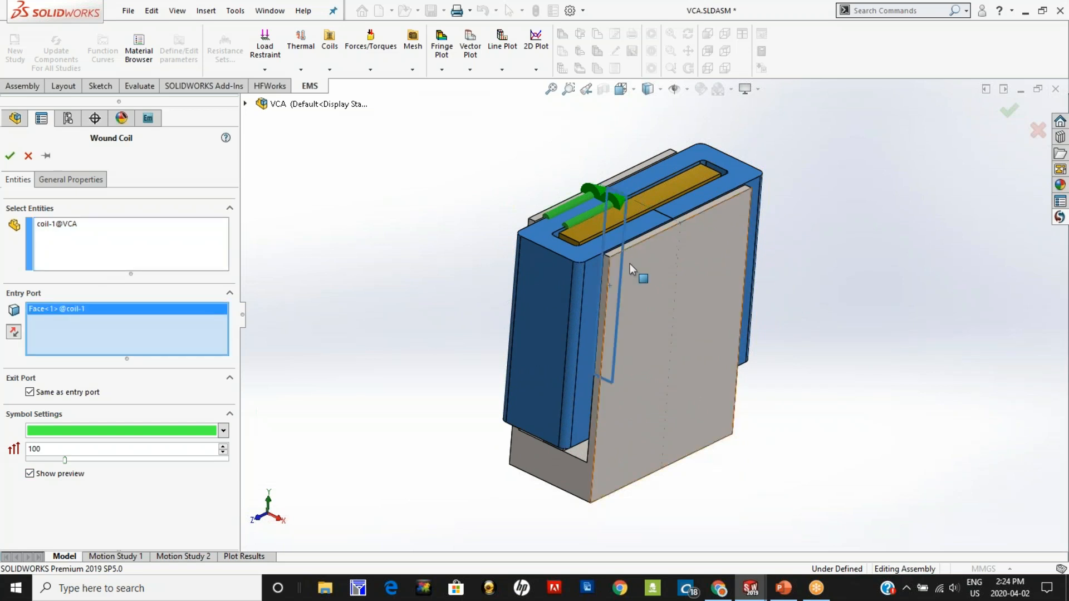
Step: Review the wound coil's general properties, including turns and current per turn, and leave them without applying changes
click(71, 179)
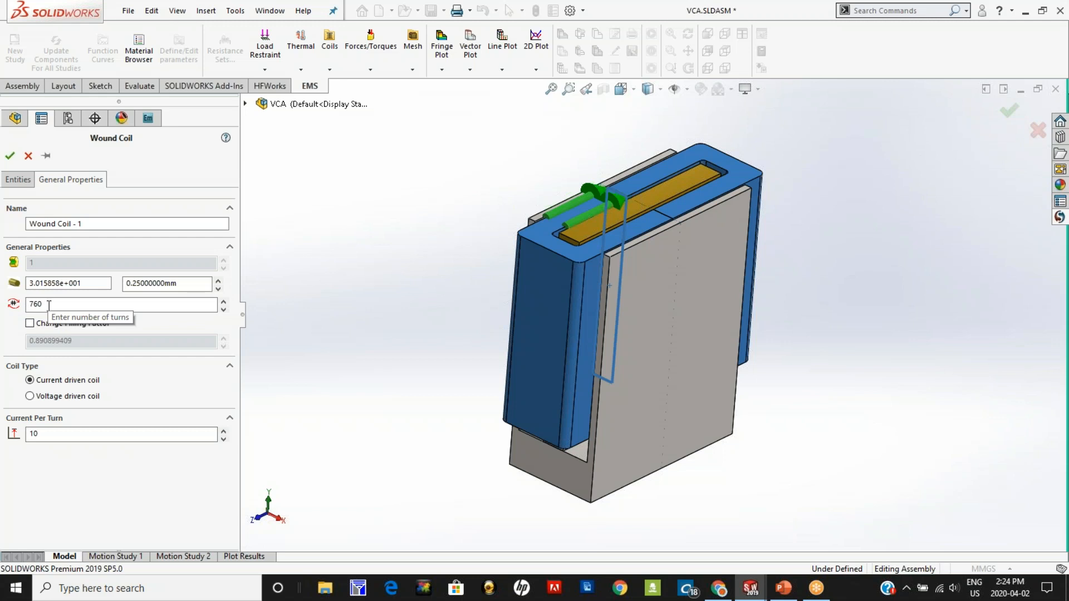
middle_drag(399, 407, 400, 409)
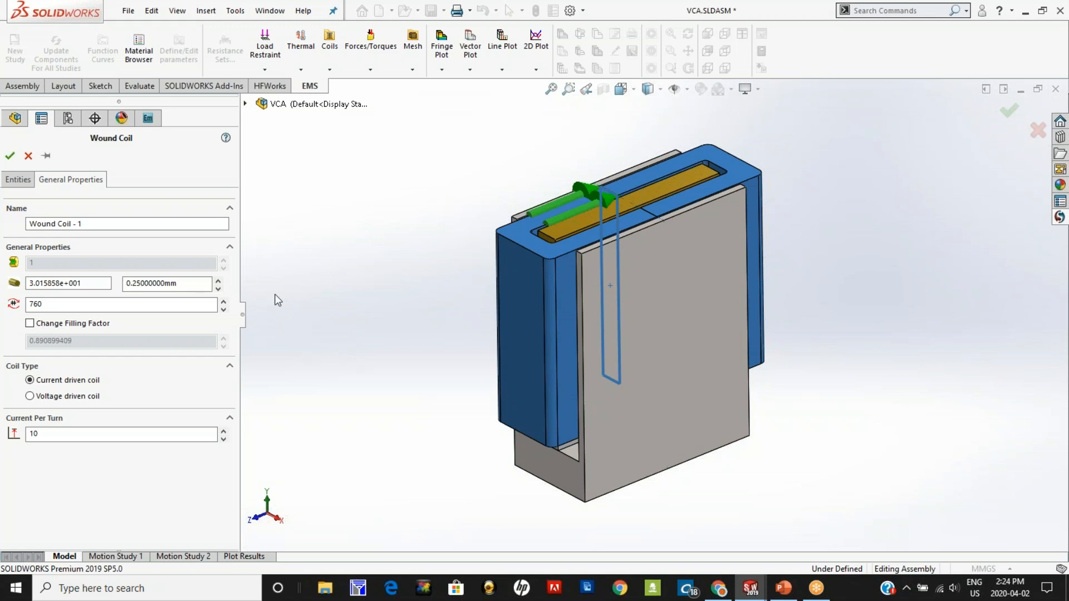
click(29, 155)
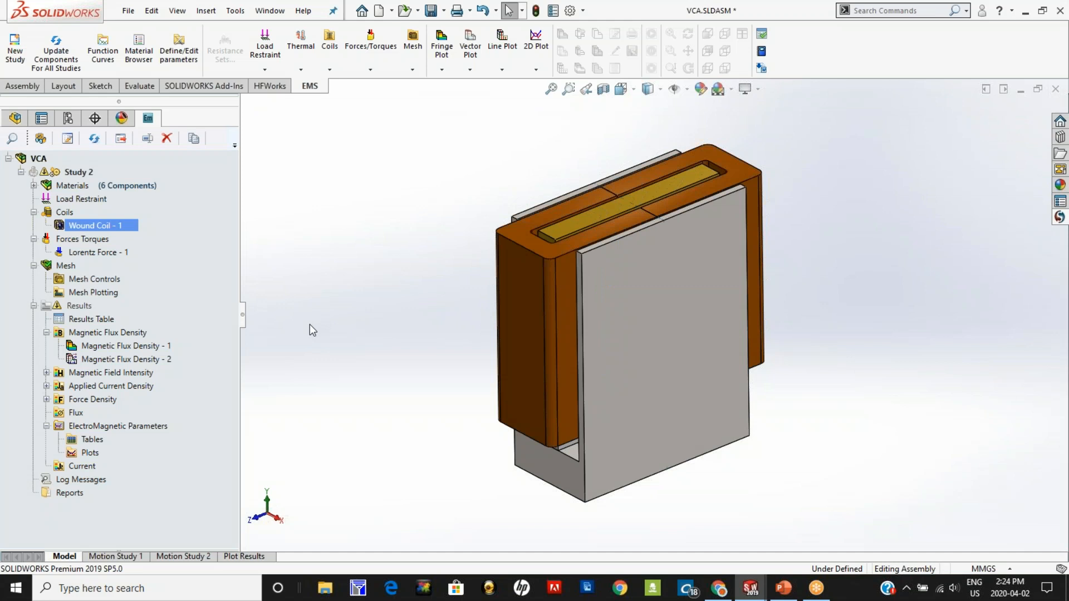
Step: In Motion Study 1, inspect Lorentz Force - 1's entities, torque center and motion coupling, and leave without applying changes
right_click(104, 253)
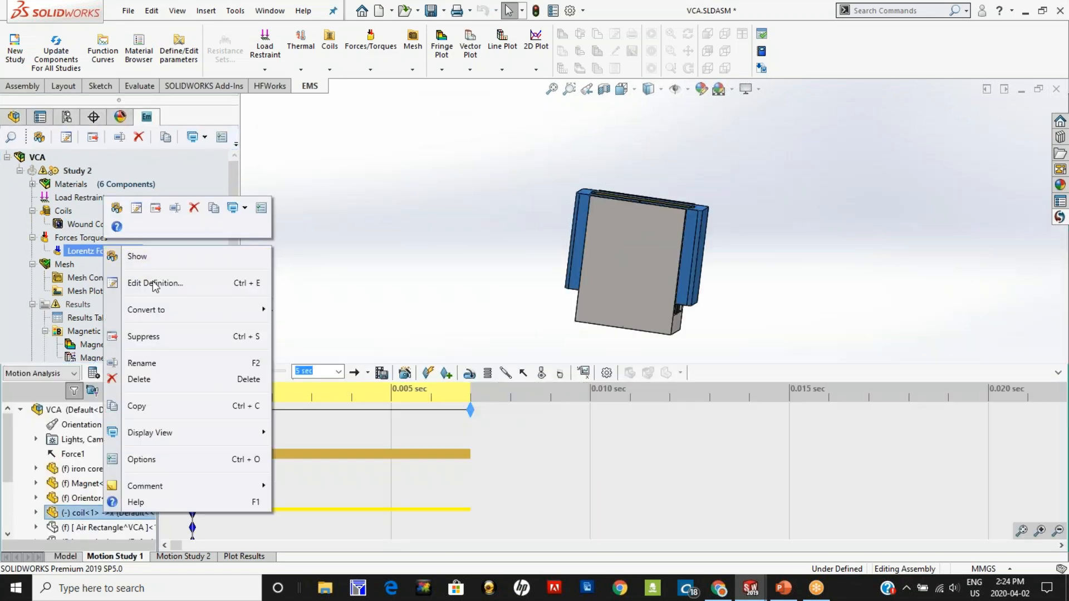
click(162, 284)
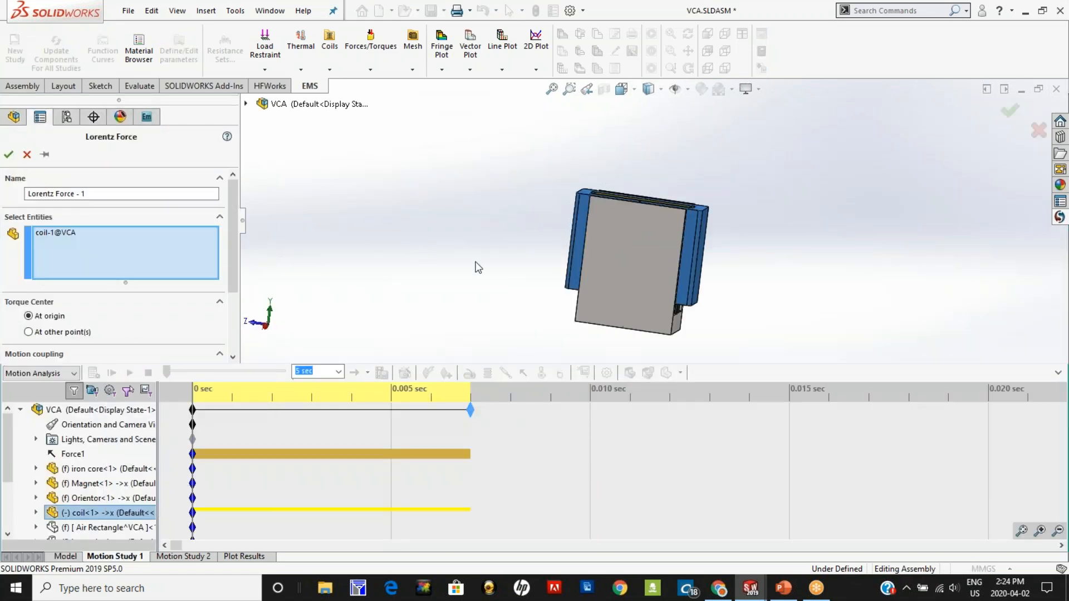
middle_drag(490, 295, 535, 313)
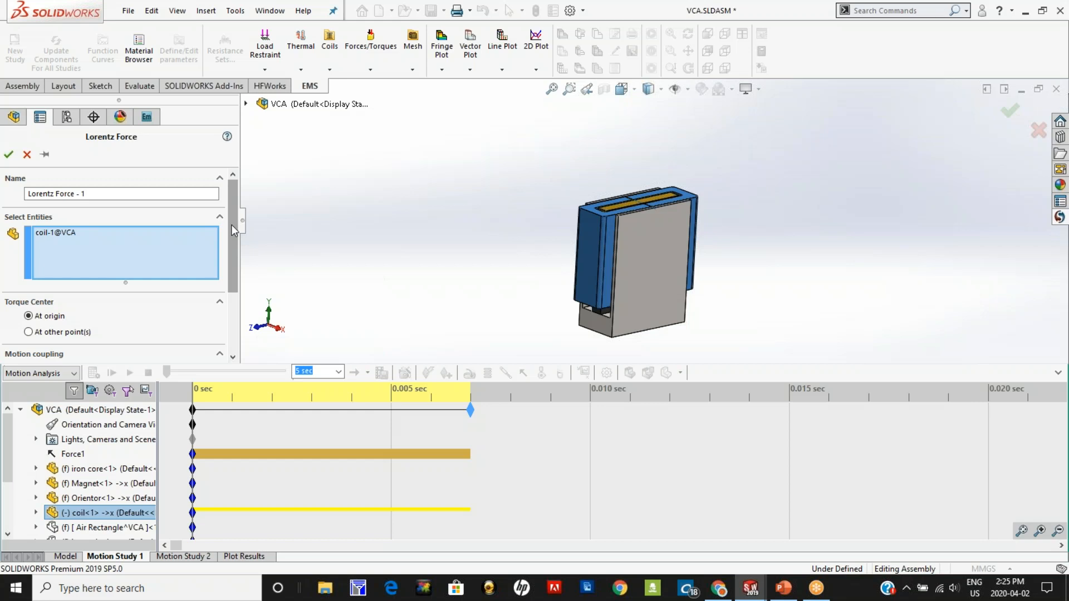
drag(232, 225, 243, 306)
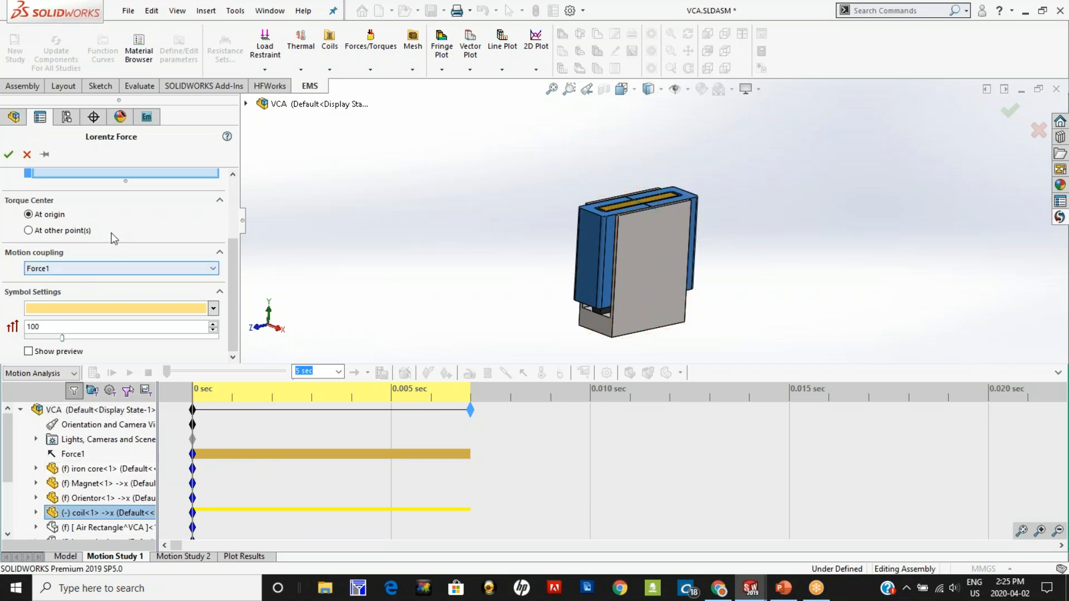
click(26, 155)
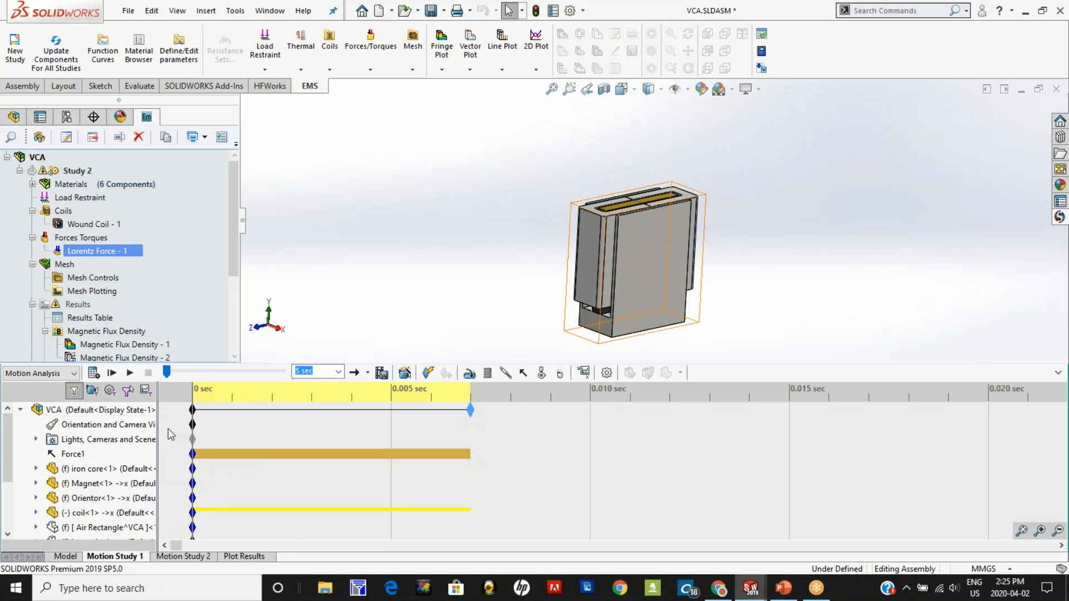
Step: Widen the motion study tree and inspect Force1's direction, coil face and force function, leaving the definition without applying changes
drag(159, 417, 200, 416)
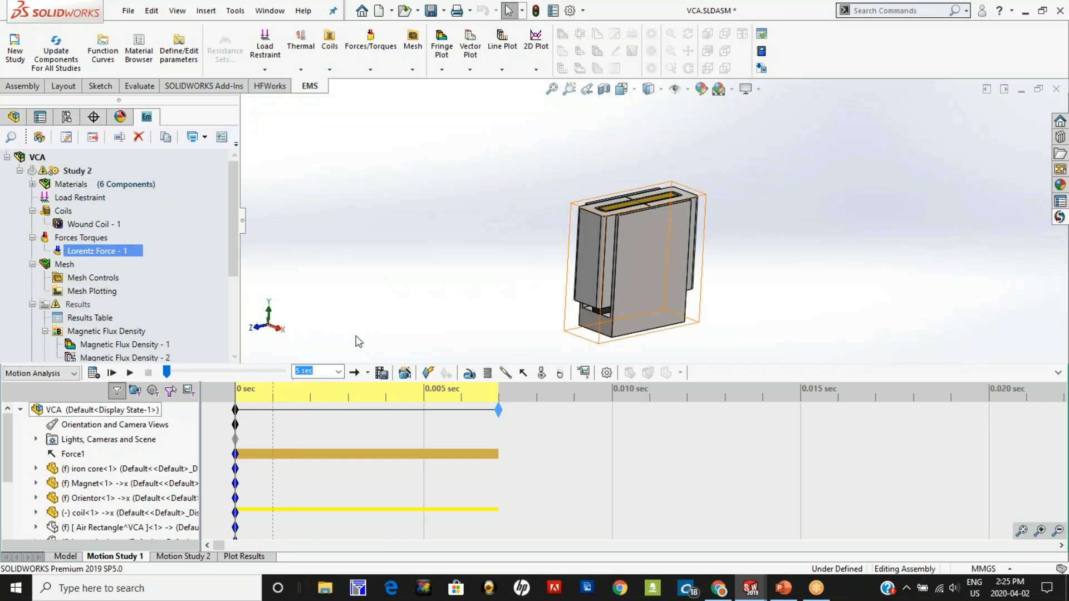
middle_drag(496, 292, 490, 287)
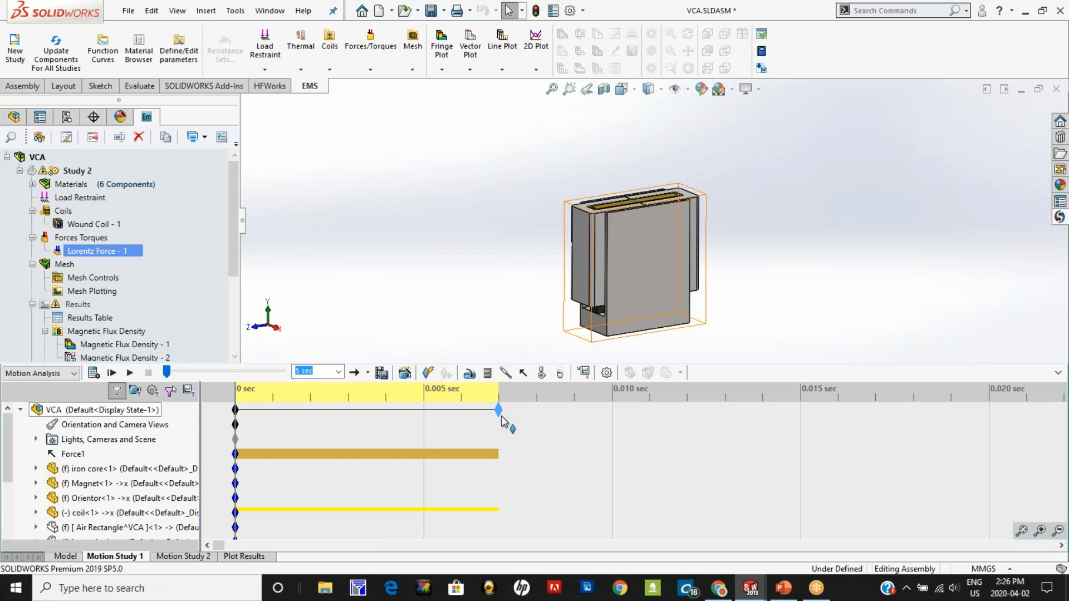
right_click(79, 460)
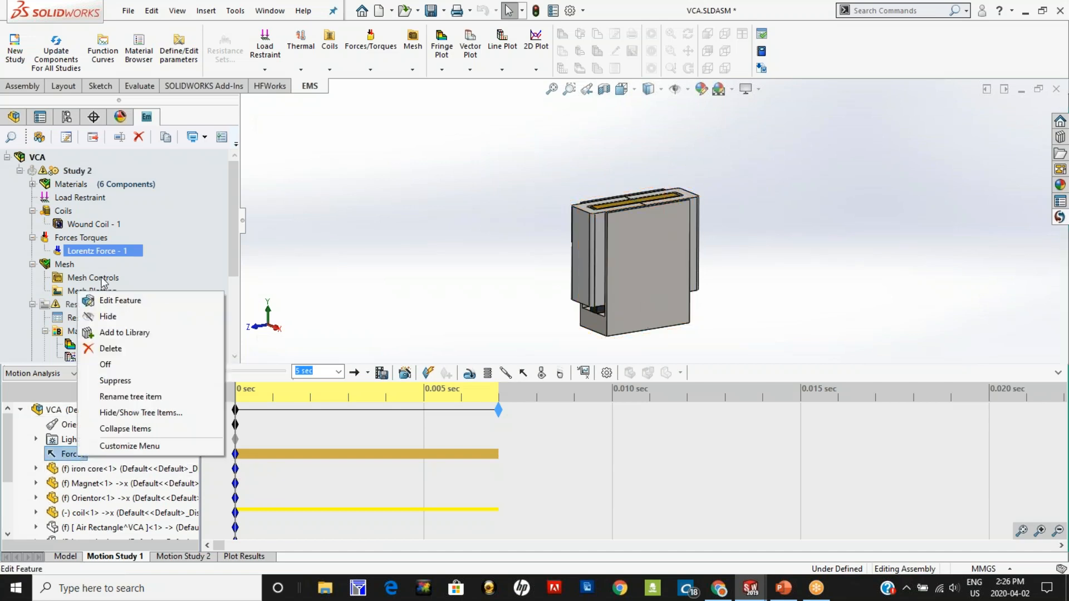
click(408, 267)
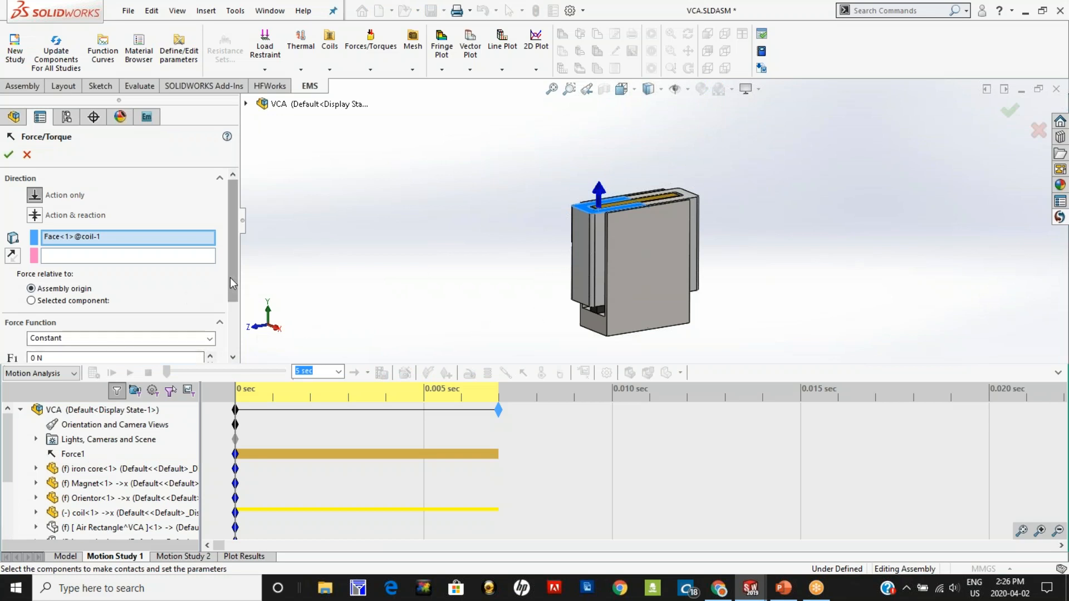
scroll(230, 278, down, 2)
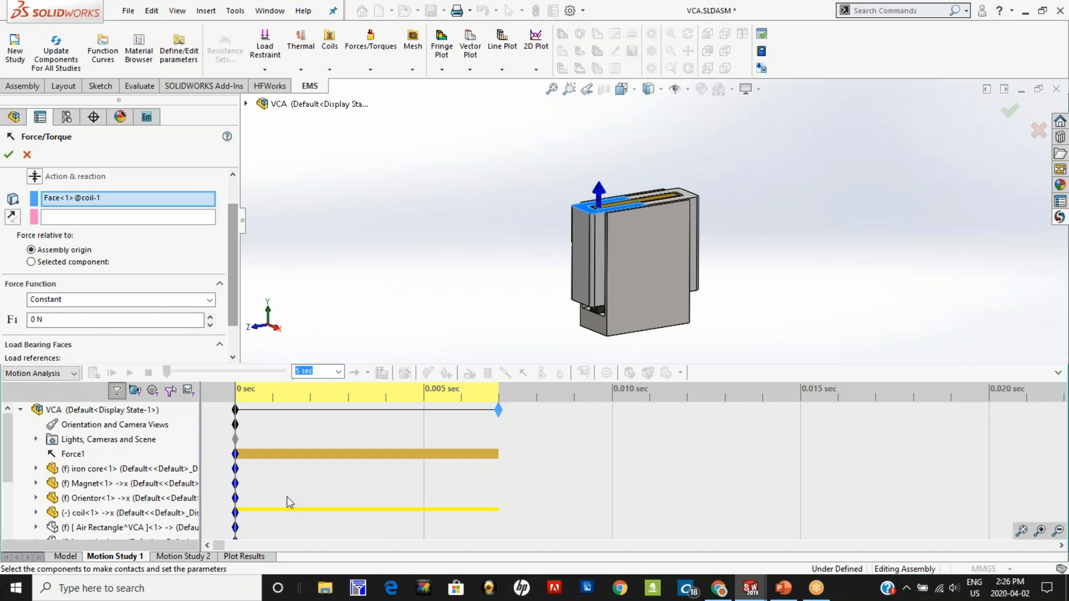
click(27, 155)
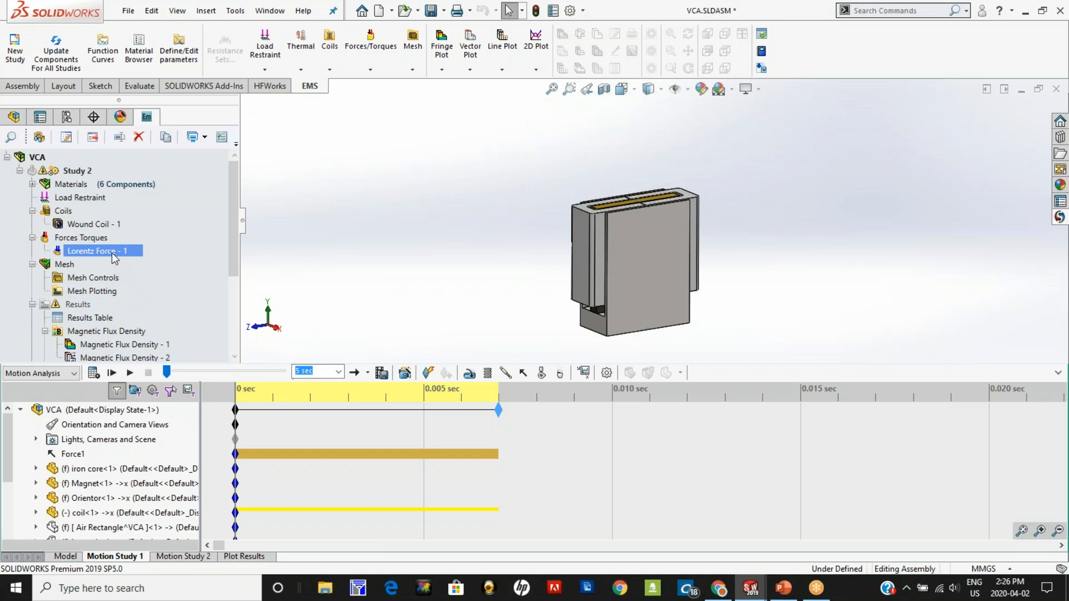
Step: Reopen Lorentz Force - 1's definition, check its motion coupling with Force1, and accept it
right_click(113, 250)
click(152, 286)
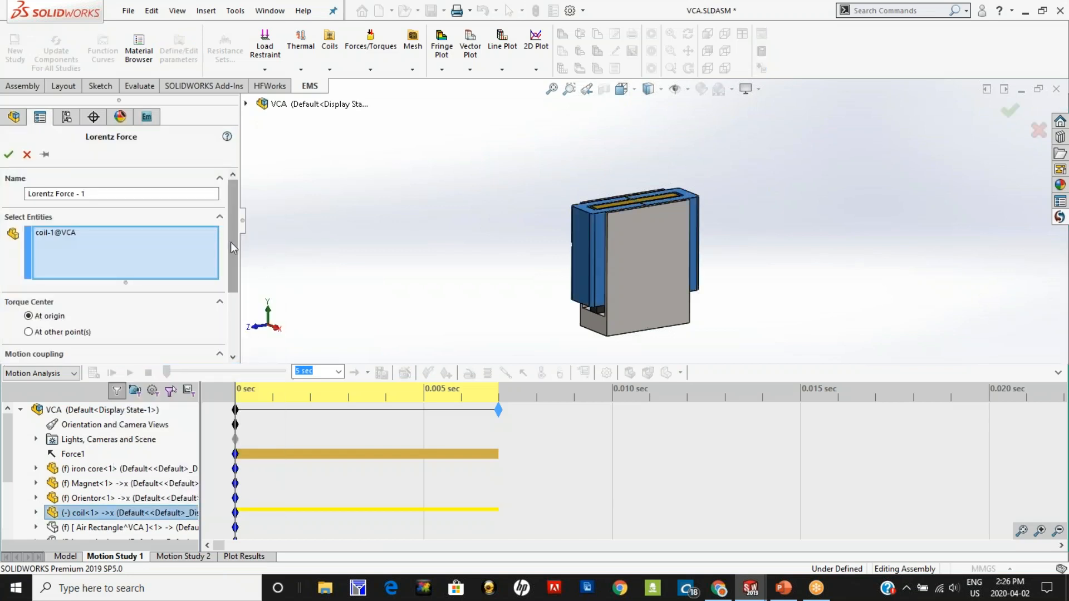
drag(231, 249, 232, 299)
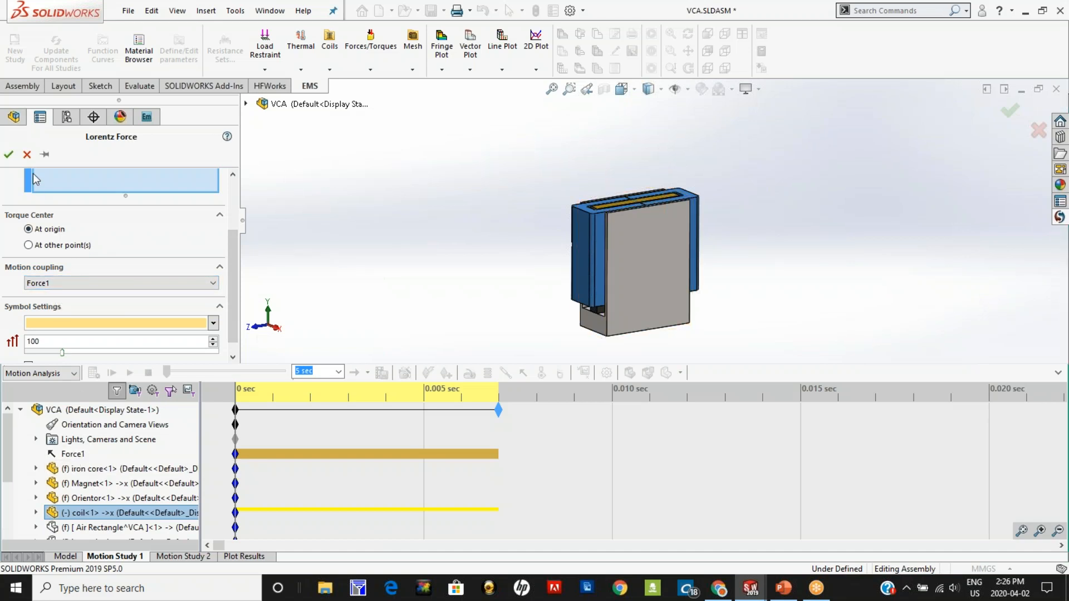
click(8, 154)
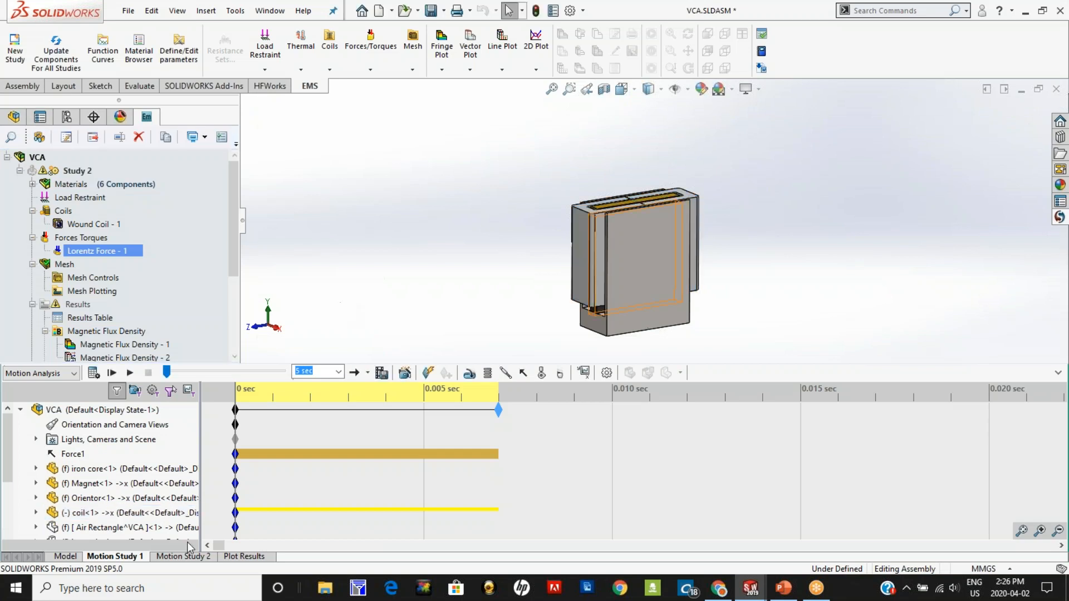
Step: Return from the motion study to the model and open Study 2's results table
click(65, 556)
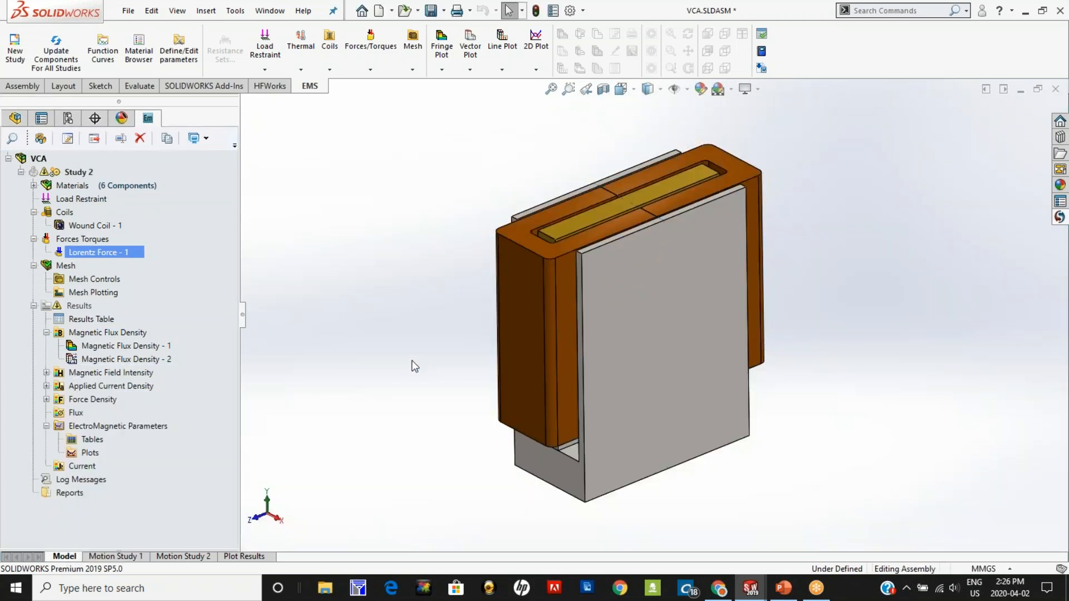
middle_drag(426, 421, 414, 384)
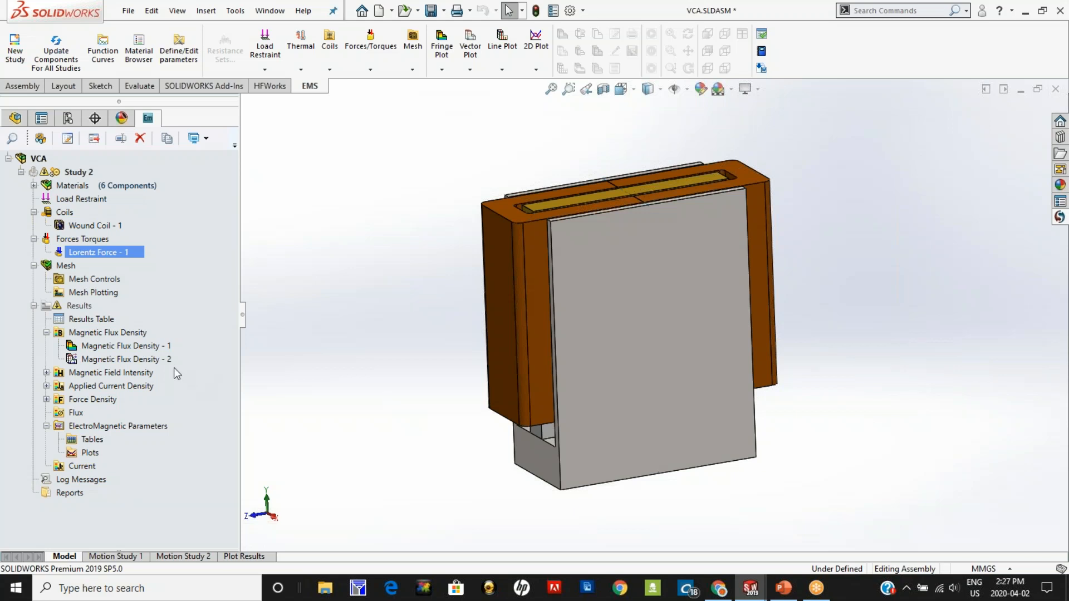
double_click(106, 320)
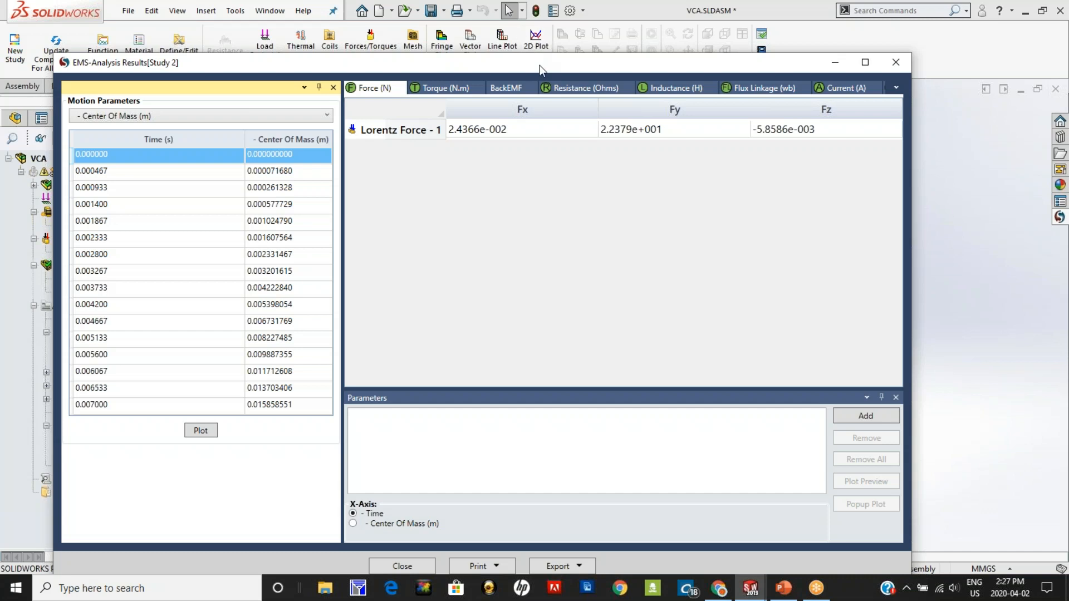
drag(539, 65, 533, 59)
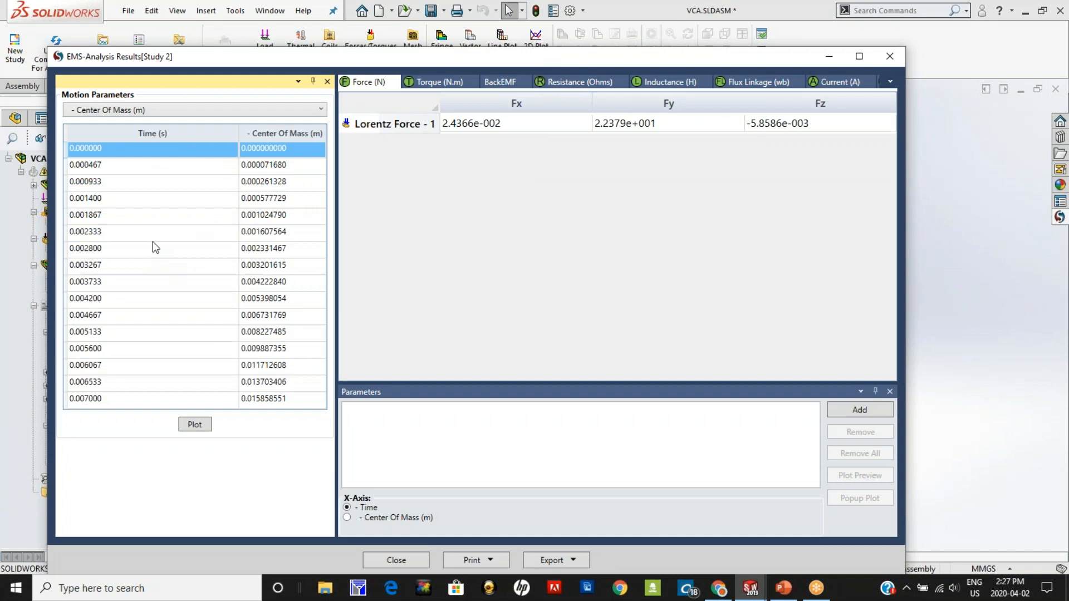
Step: Plot the center of mass over time, move the legend clear of the curve, and review the listed curve points
click(195, 424)
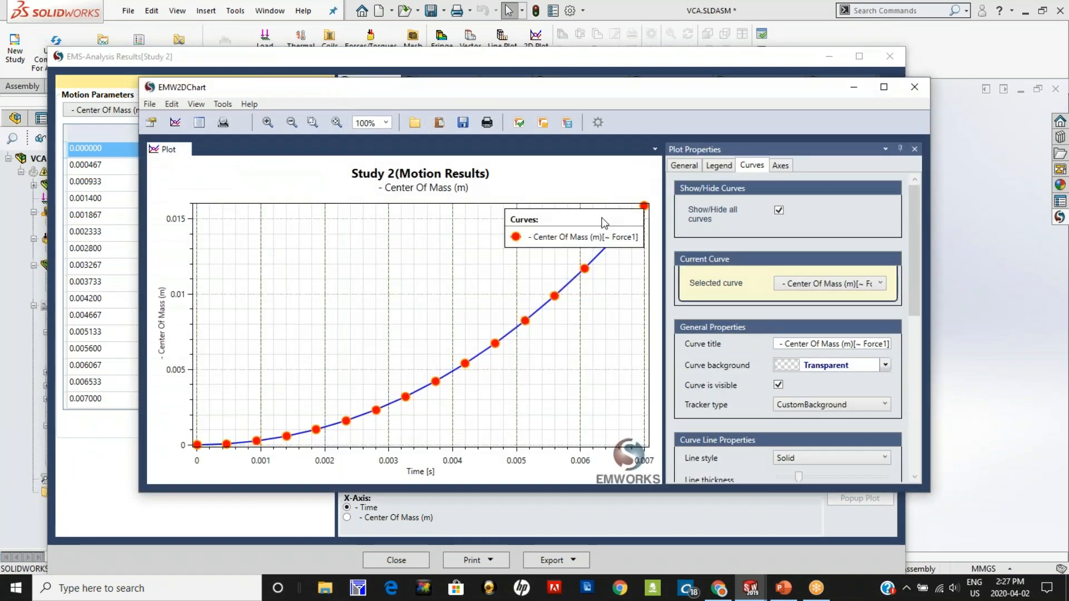
drag(600, 229, 453, 256)
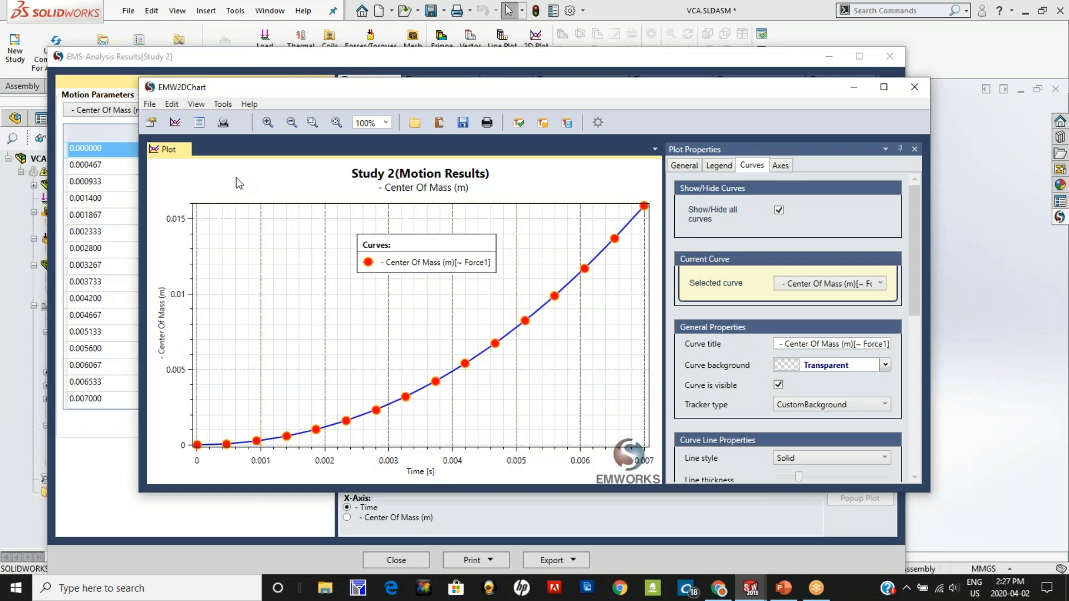
click(200, 126)
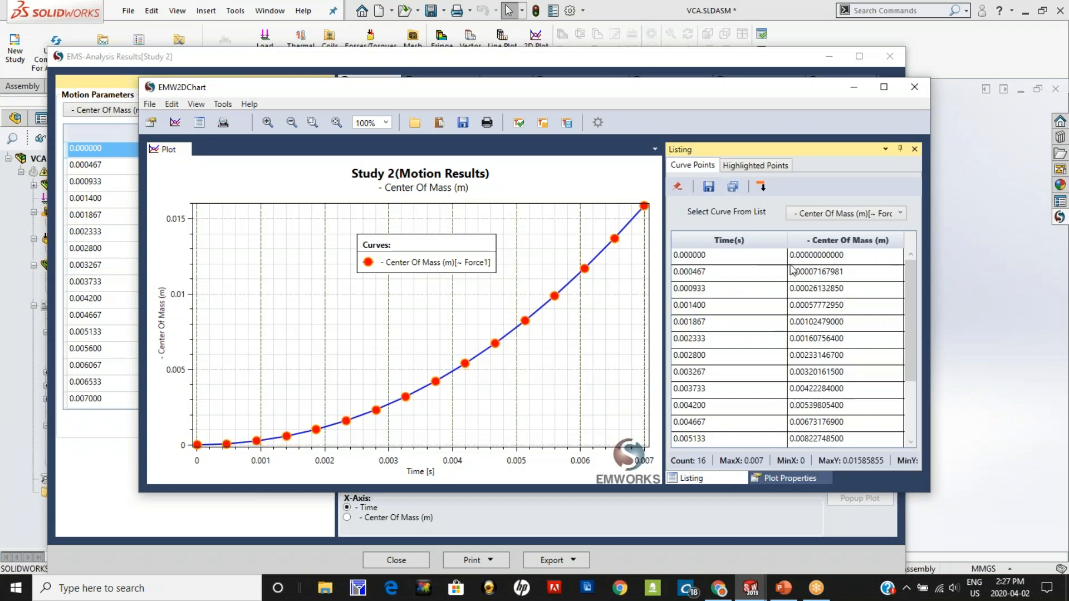
drag(908, 304, 896, 278)
click(914, 87)
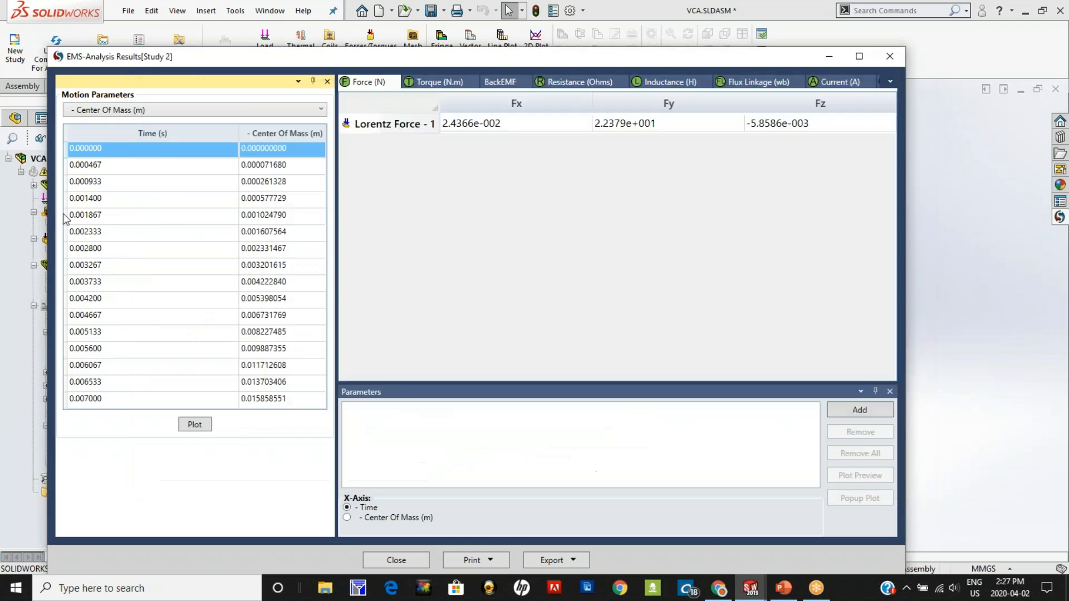
Step: Plot the linear velocity over time, review its listed points, and move the results window clear of the study tree
click(119, 110)
click(112, 147)
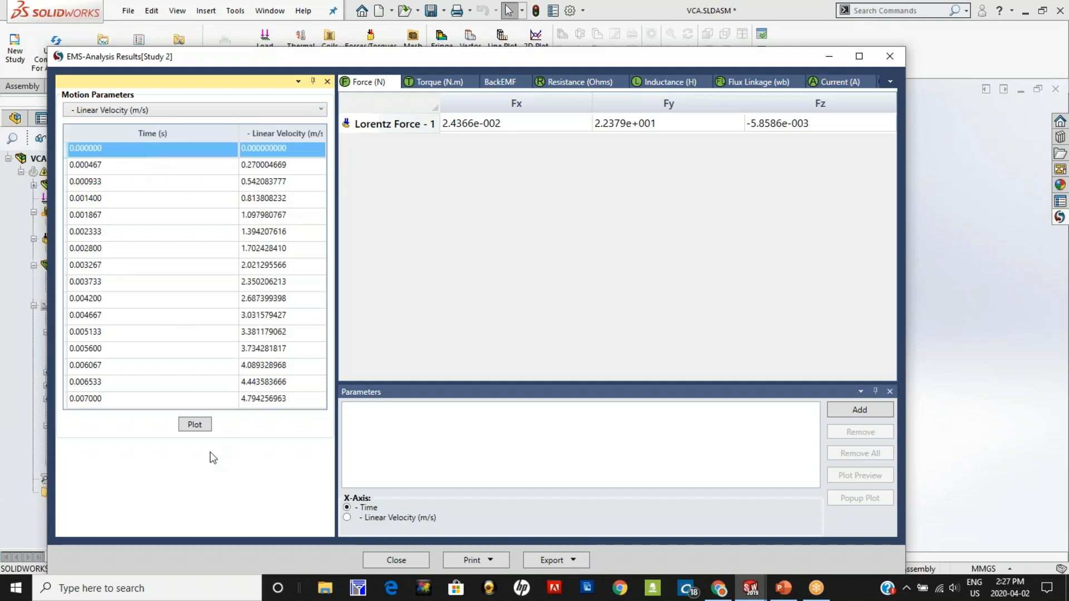
click(194, 424)
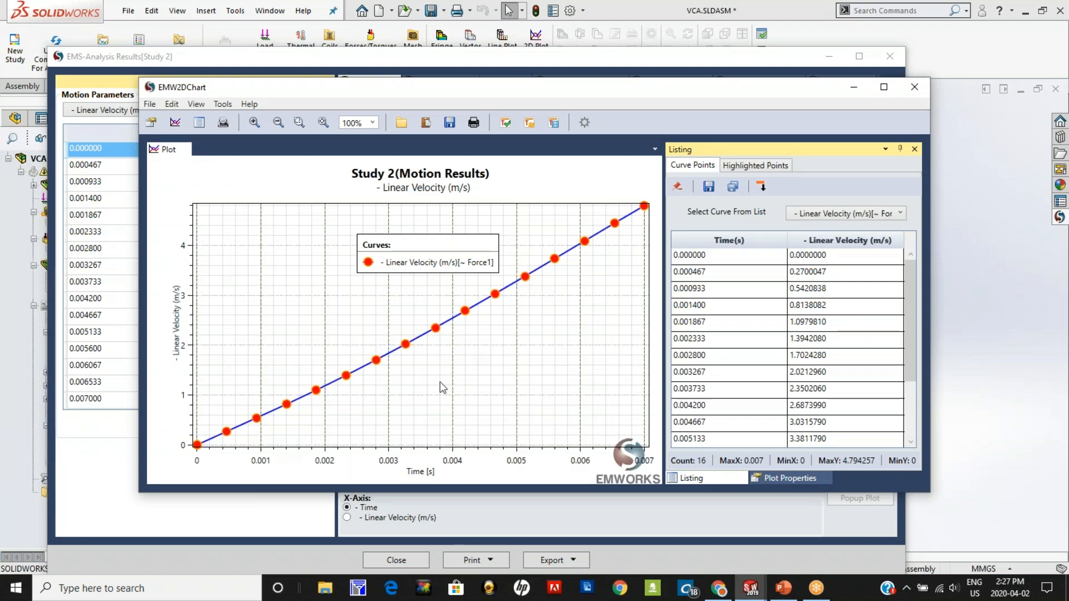
drag(910, 282, 923, 262)
click(914, 88)
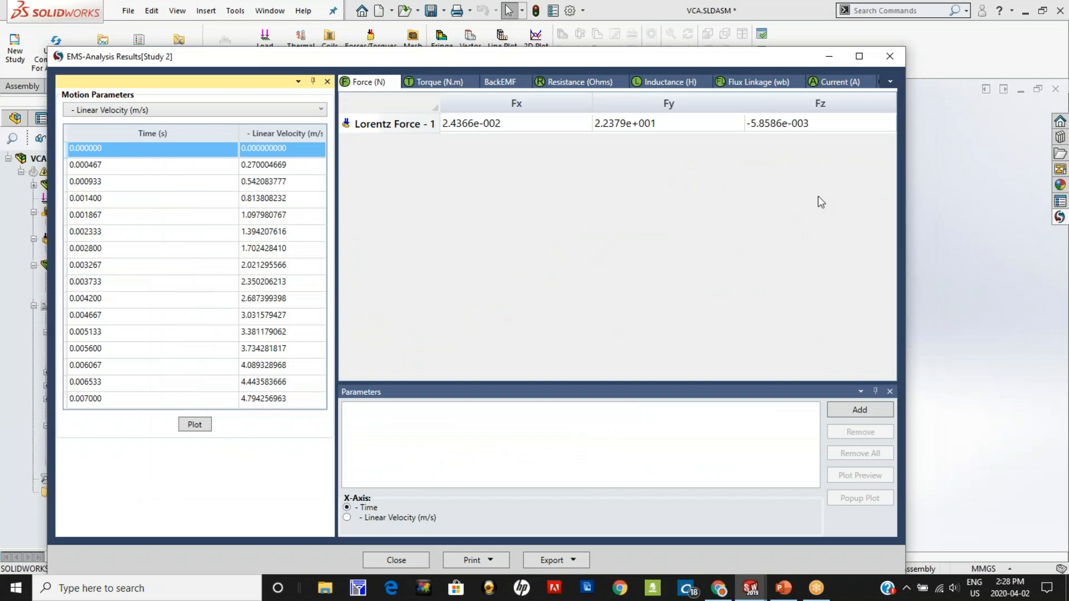
drag(682, 60, 950, 299)
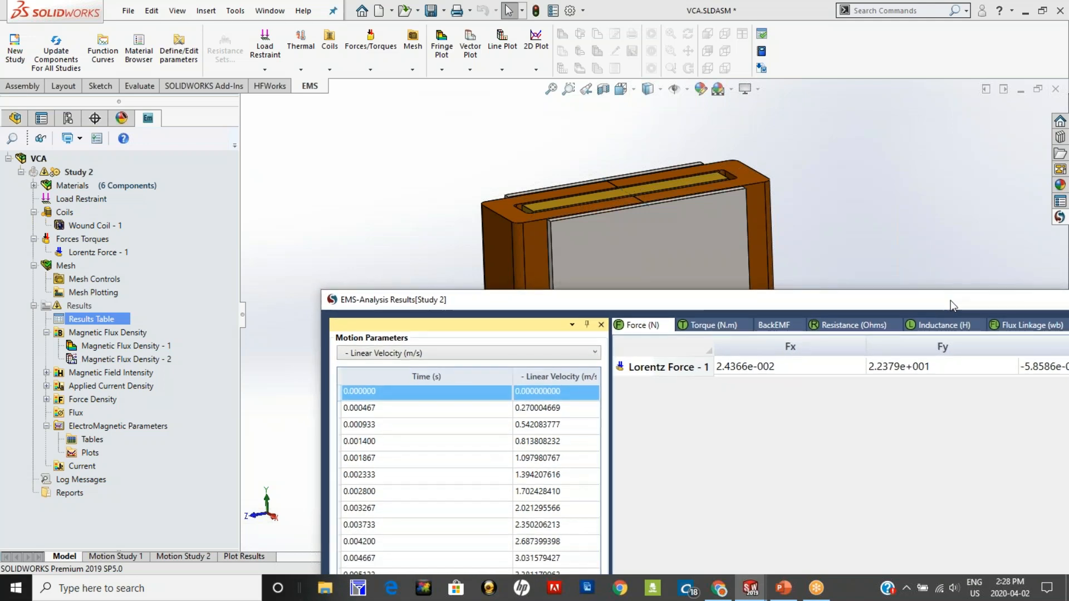
Step: Plot the Fy component of Lorentz Force - 1 over time, move the legend clear of the curve, and close the chart
drag(951, 299, 688, 62)
click(625, 132)
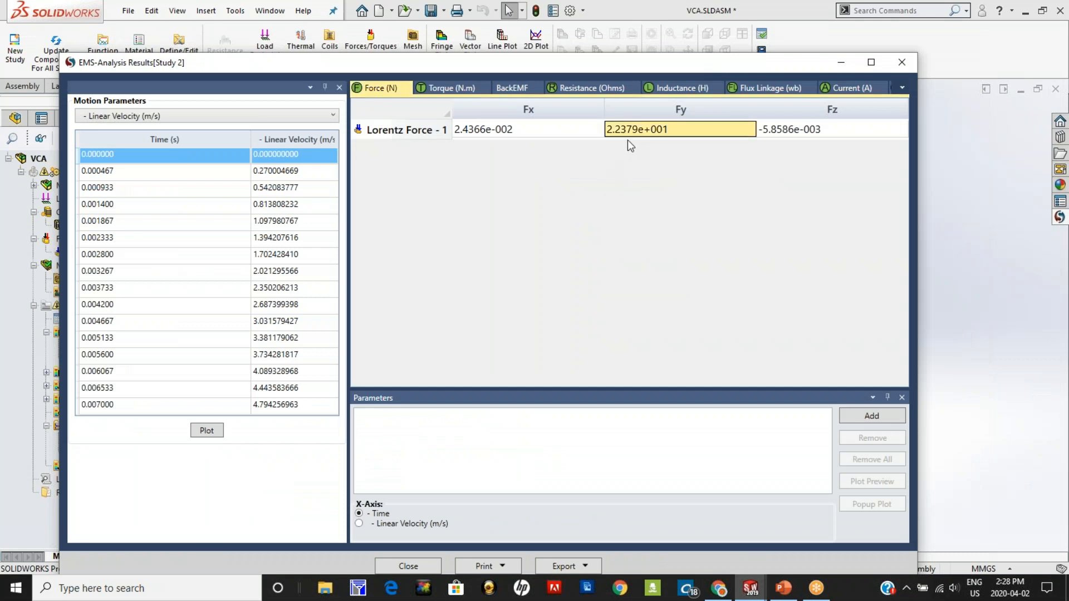
click(851, 421)
click(860, 505)
drag(592, 202, 551, 316)
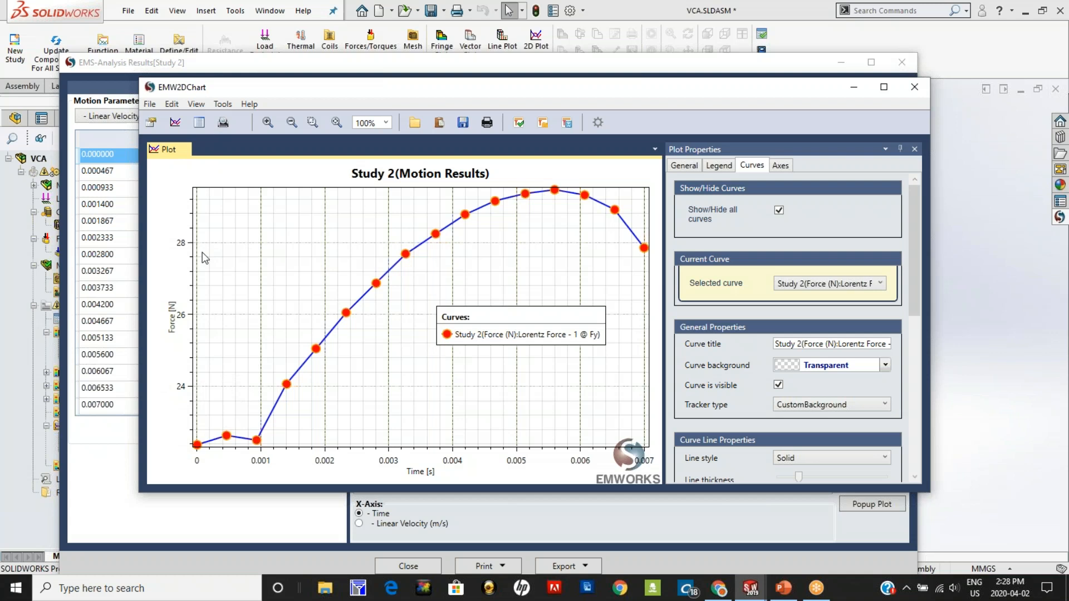
click(911, 89)
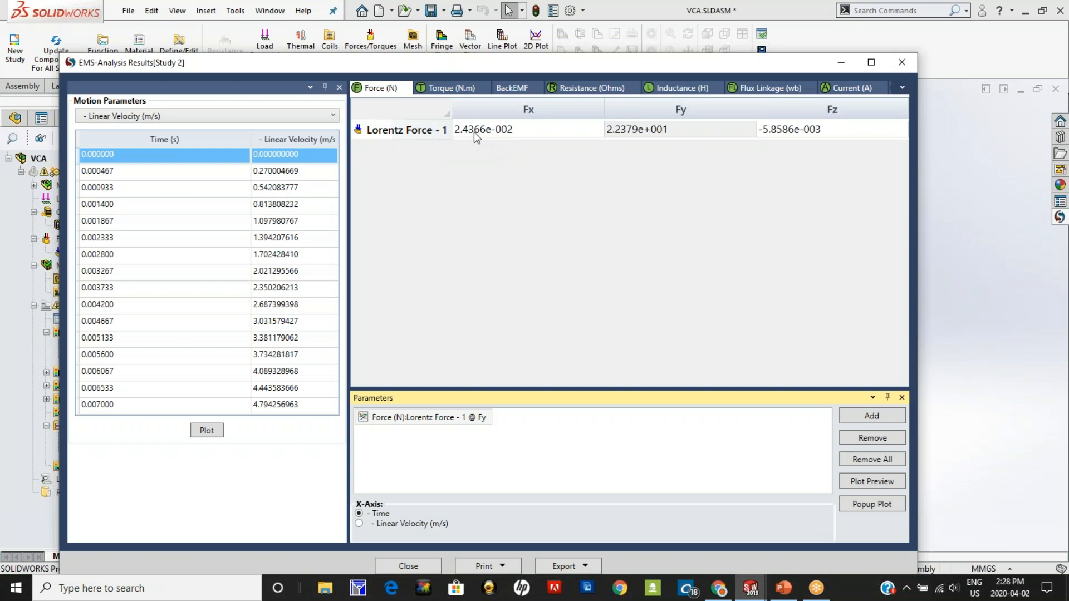
Step: Review the resistance, inductance and flux linkage results for Wound Coil - 1
click(580, 86)
click(540, 130)
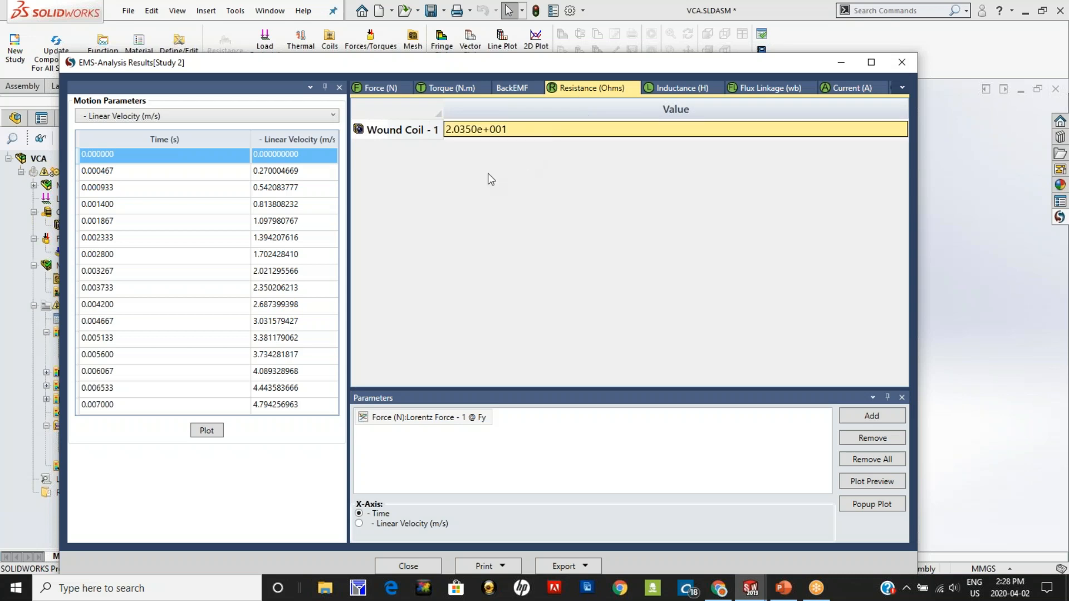
click(668, 89)
click(493, 134)
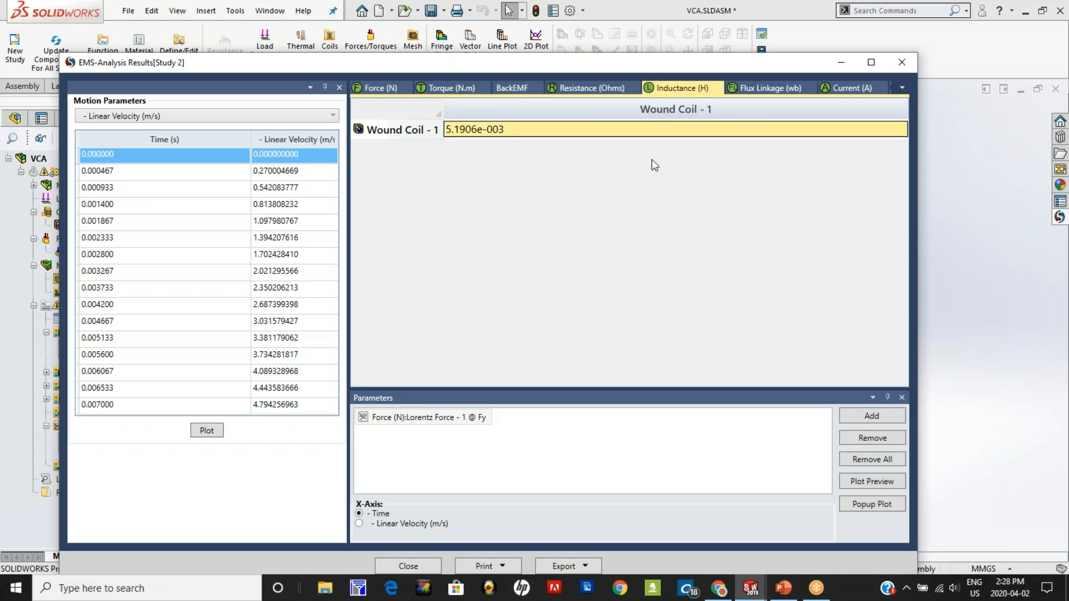
click(764, 88)
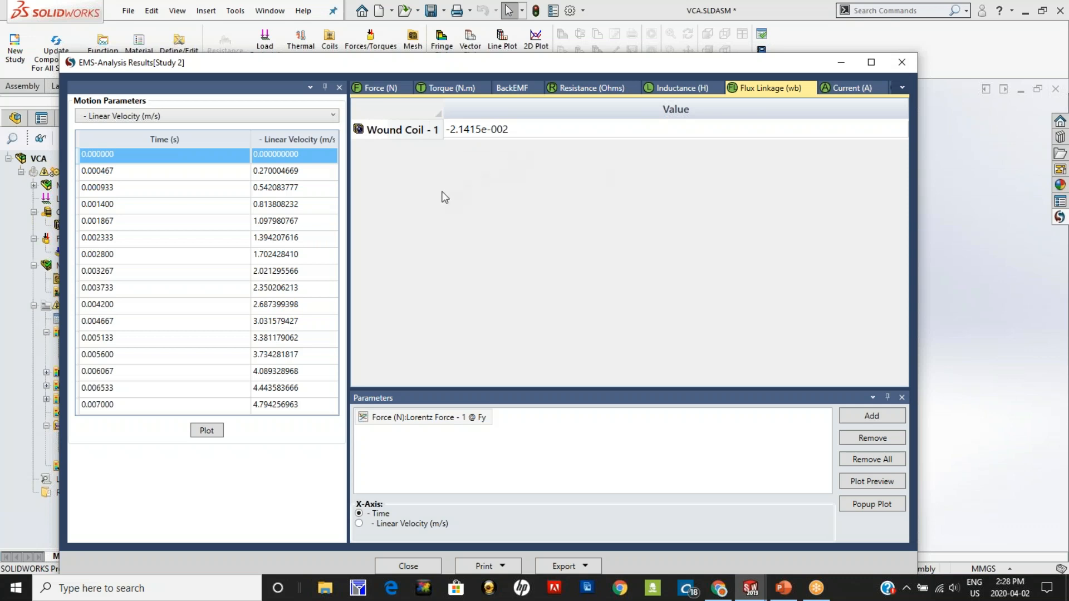
Step: Plot the back EMF of Wound Coil - 1 over time, then close the chart and the results table
click(509, 88)
click(513, 124)
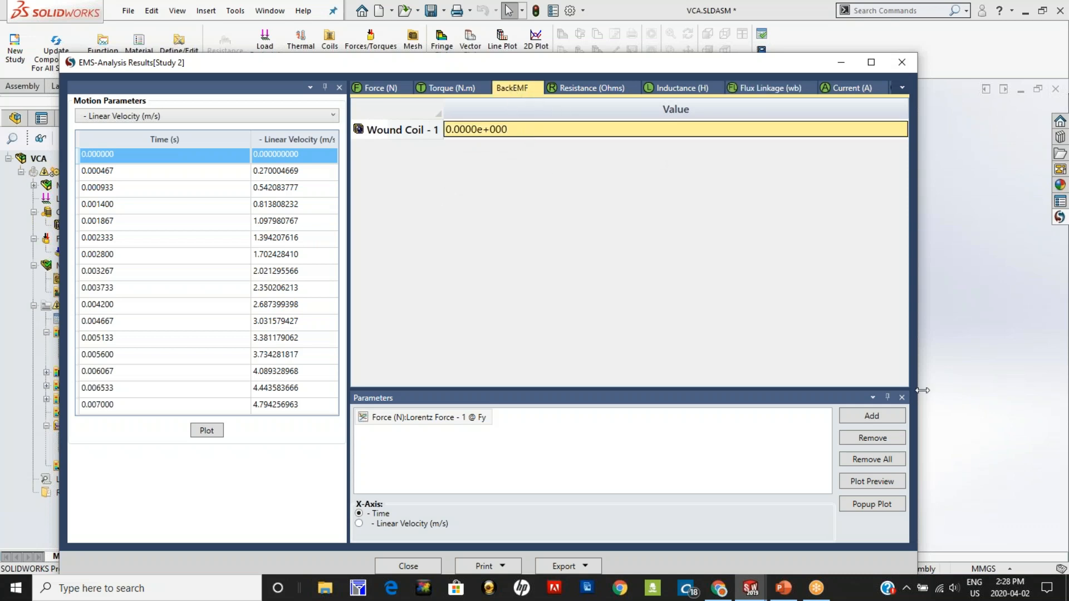
click(862, 424)
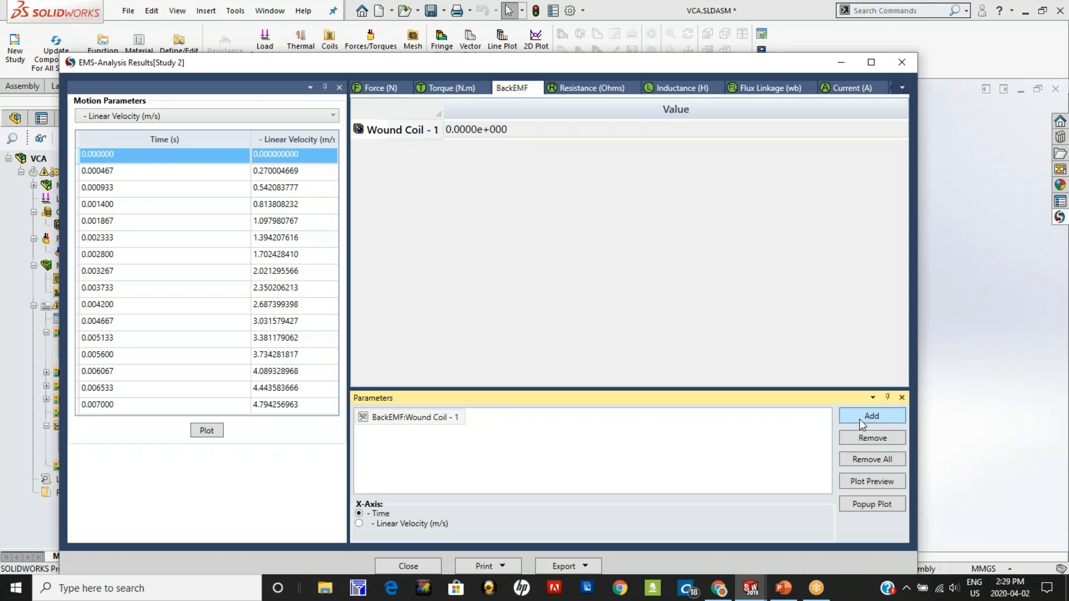
click(861, 507)
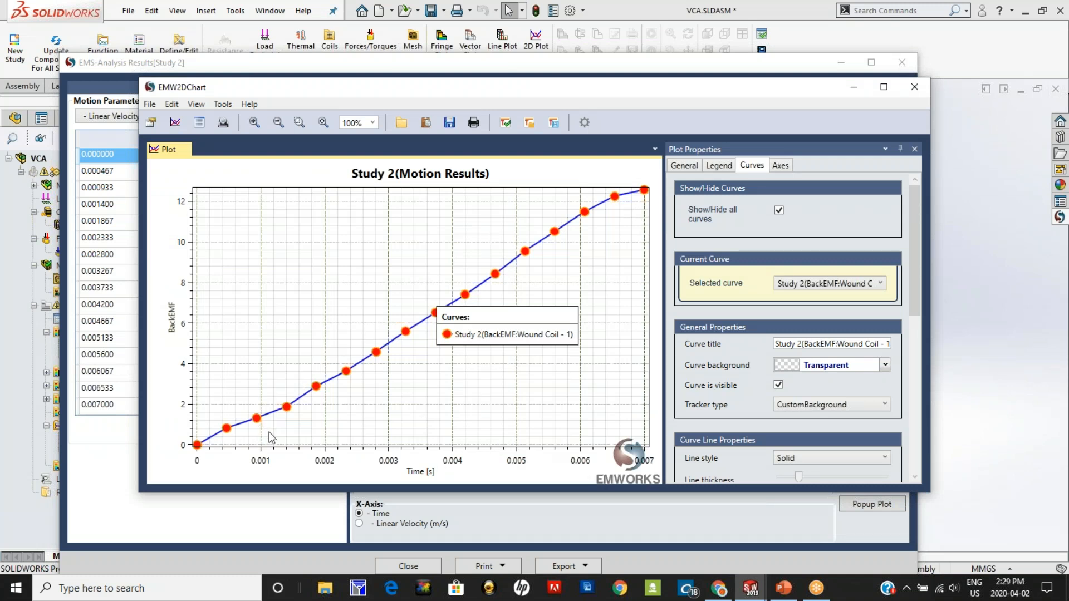
click(915, 88)
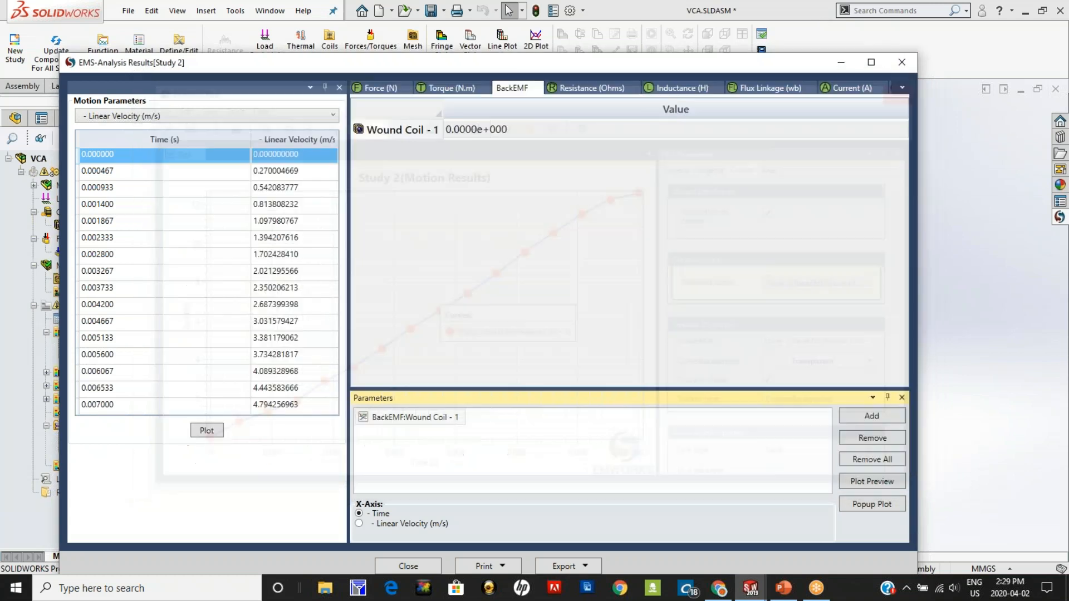
click(901, 64)
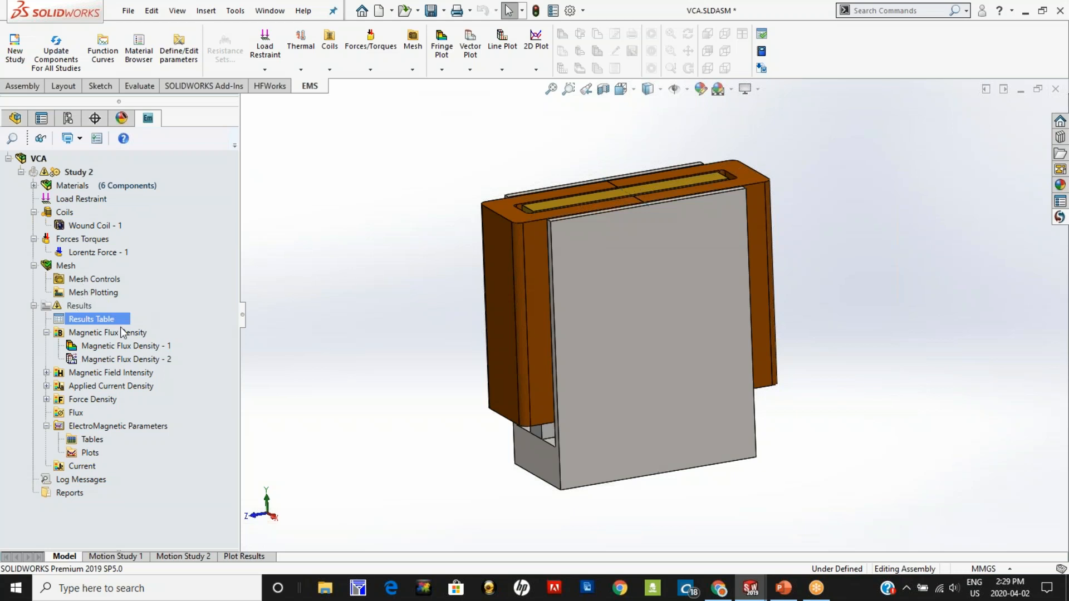
Step: Display the Magnetic Flux Density - 1 fringe plot and enlarge its color legend
click(126, 345)
double_click(126, 345)
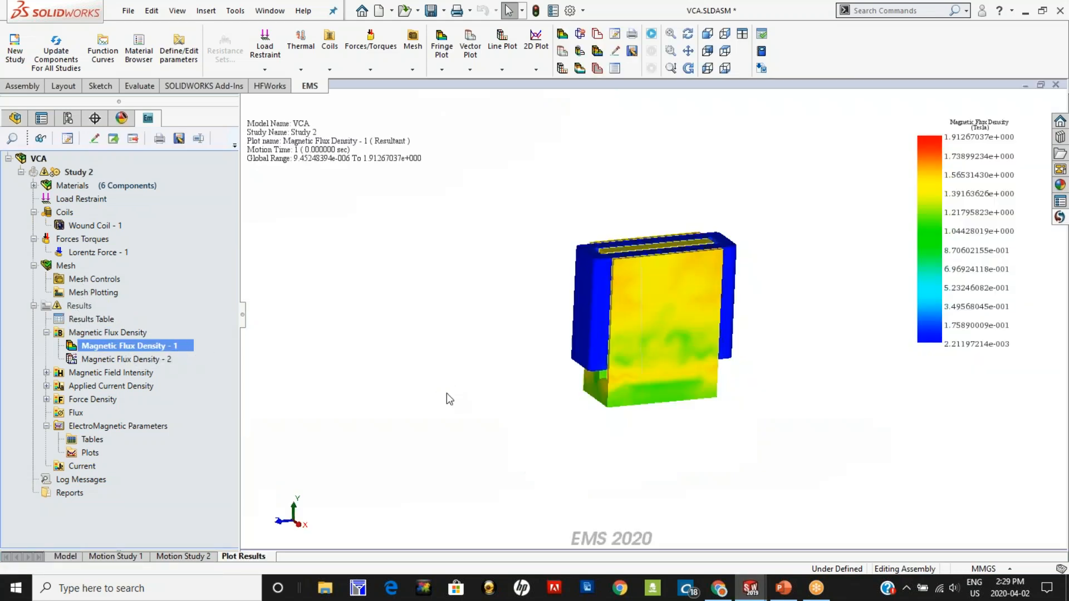
middle_drag(756, 384, 585, 441)
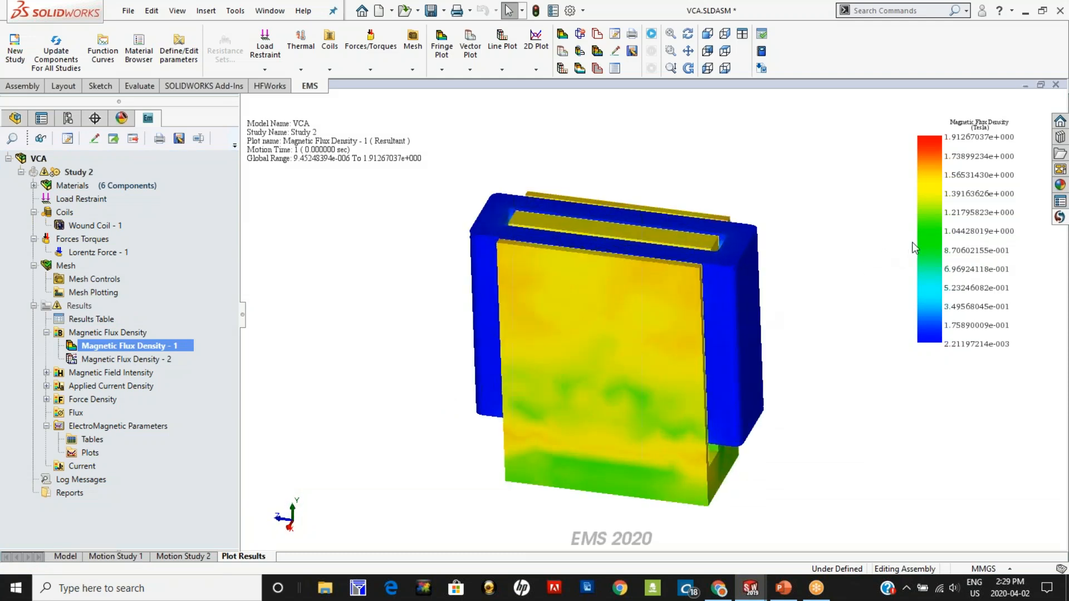
drag(918, 243, 829, 260)
mouse_move(774, 451)
middle_down()
mouse_move(792, 431)
mouse_move(787, 392)
mouse_move(740, 410)
middle_up()
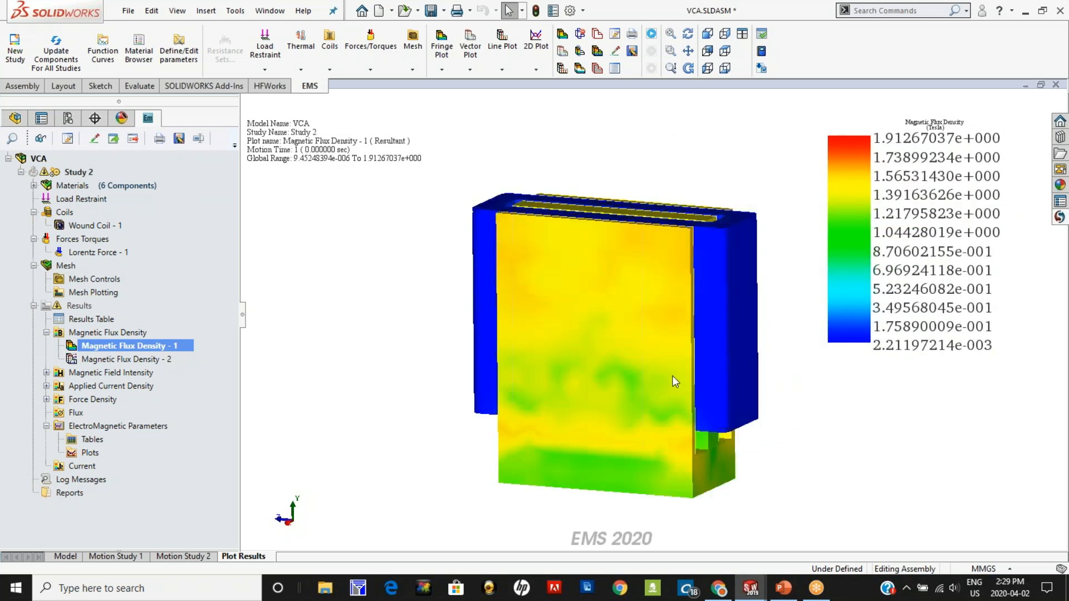
Step: Apply section clipping at a 0 mm offset to Magnetic Flux Density - 1 and inspect the flux in the cut
right_click(139, 349)
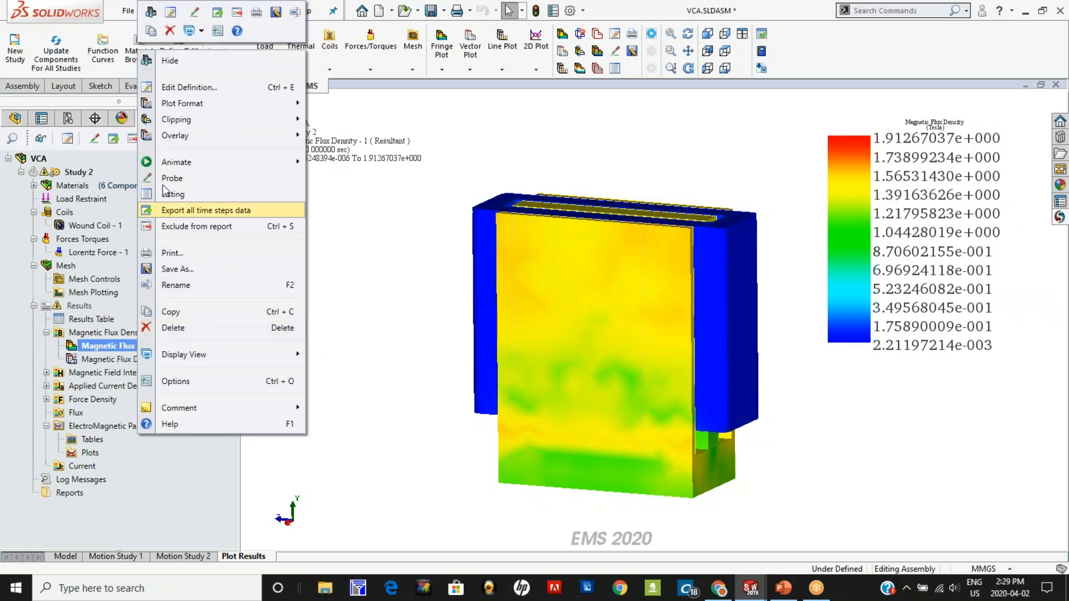
mouse_move(184, 120)
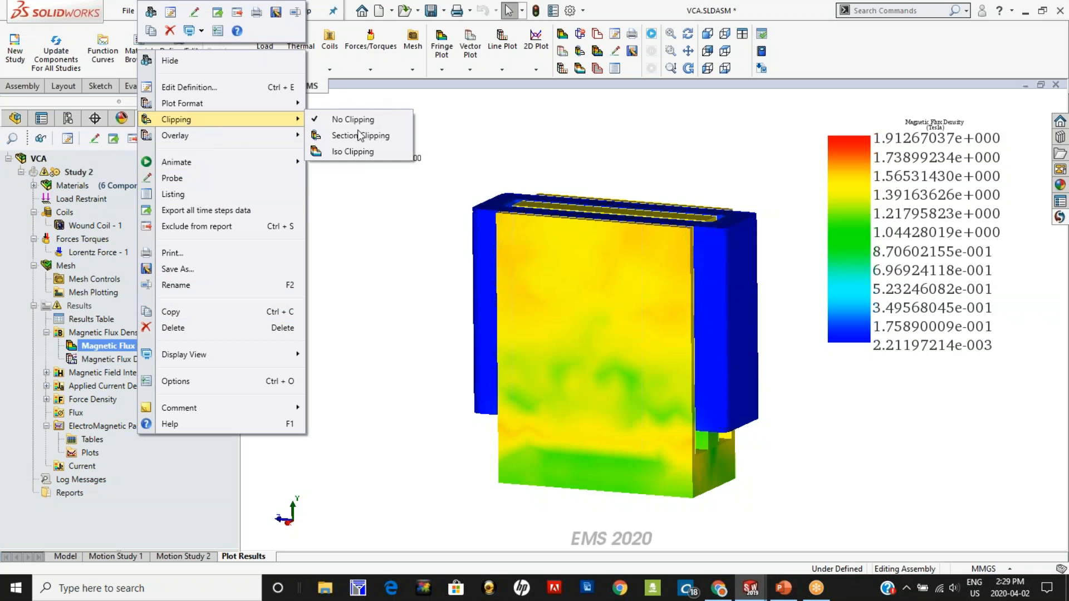
click(341, 432)
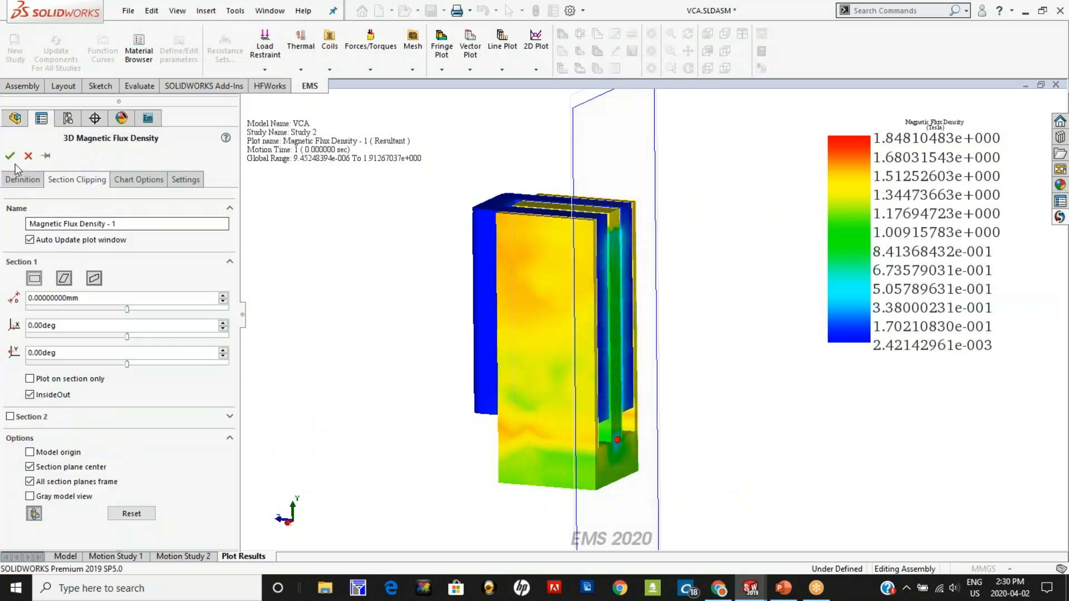
click(10, 155)
mouse_move(420, 453)
middle_down()
mouse_move(393, 425)
mouse_move(284, 434)
mouse_move(292, 437)
middle_up()
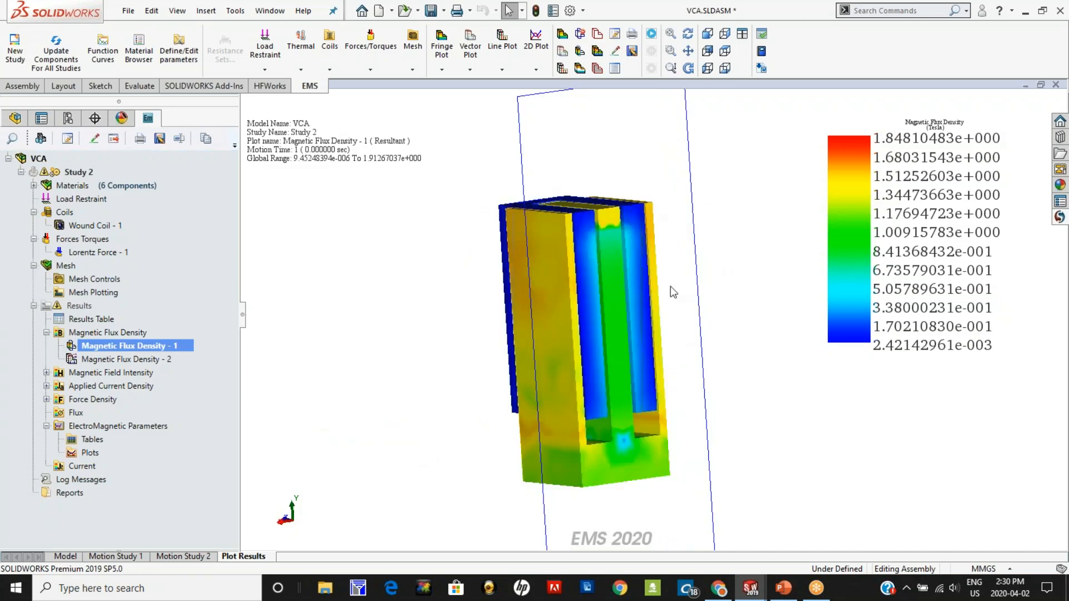
middle_drag(668, 323, 547, 206)
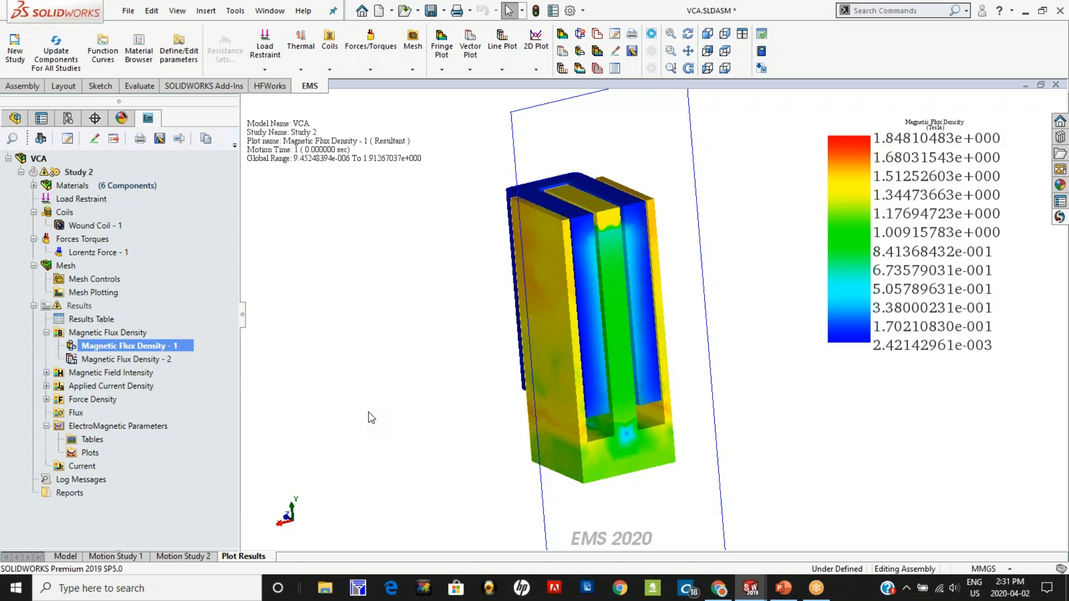
Step: Animate the section-clipped Magnetic Flux Density - 1 plot versus time, then stop the animation and accept it
middle_drag(444, 393, 455, 394)
scroll(353, 404, up, 1)
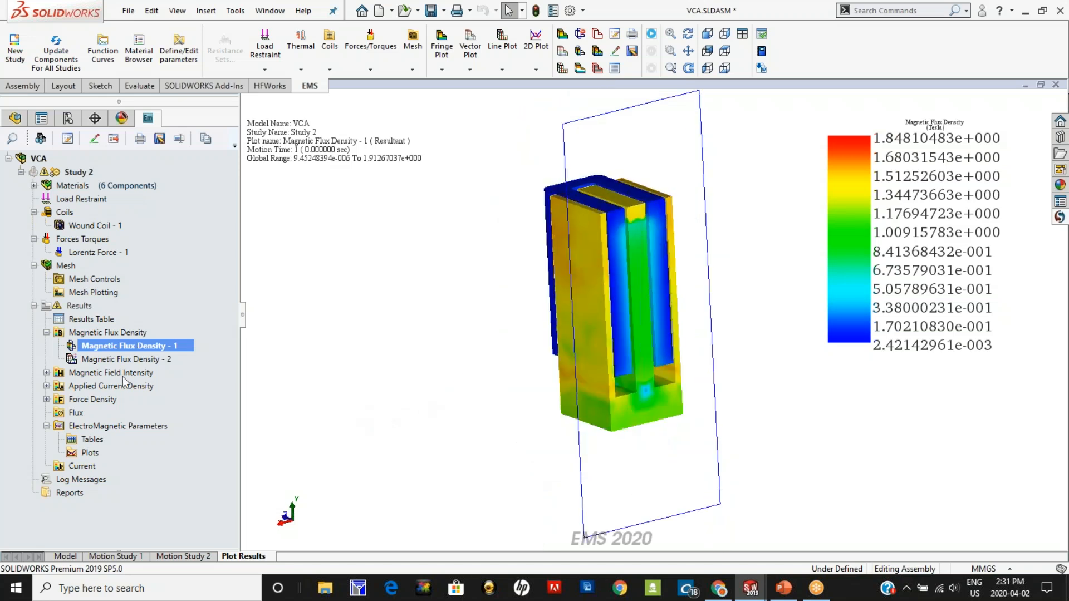
right_click(84, 349)
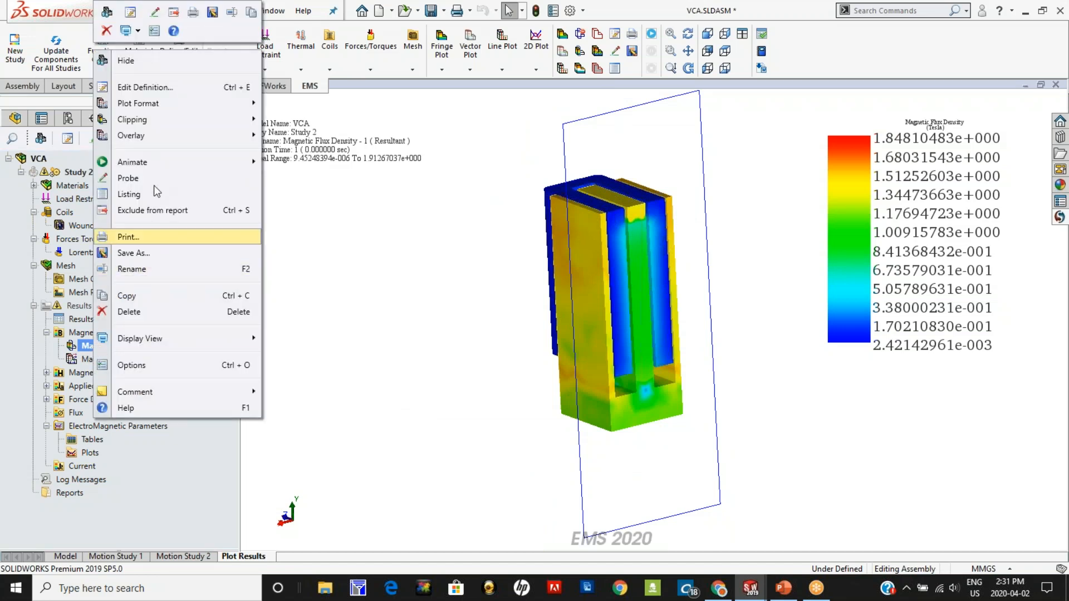
mouse_move(160, 162)
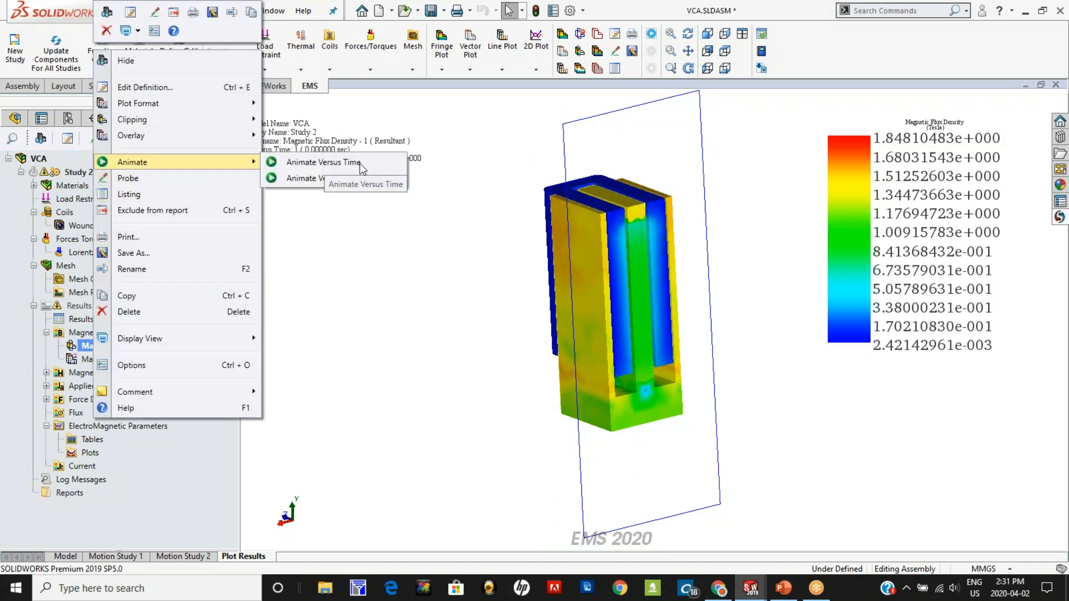
click(299, 166)
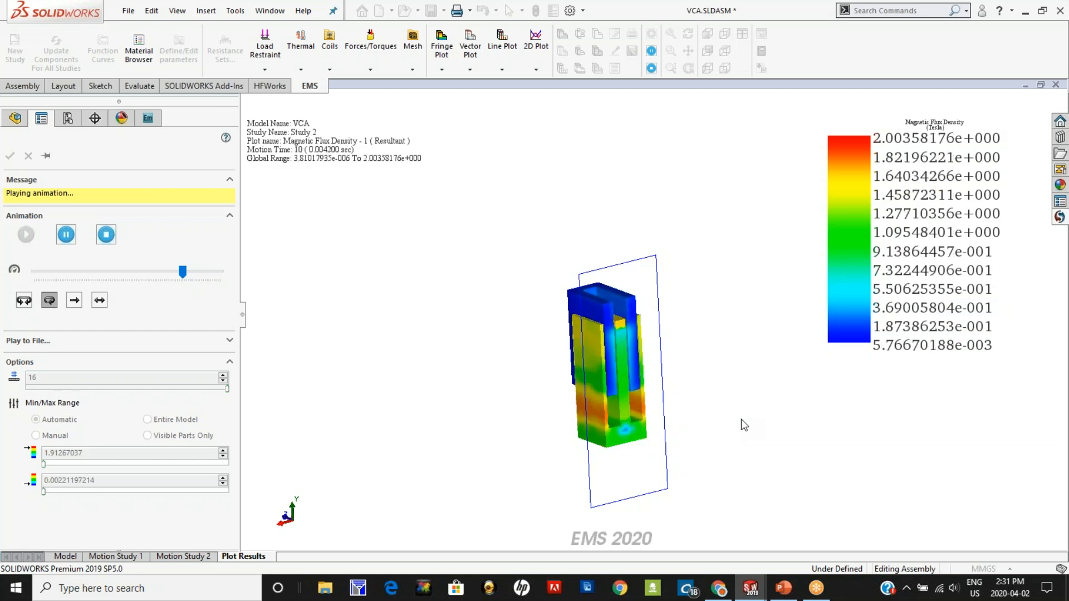
click(106, 236)
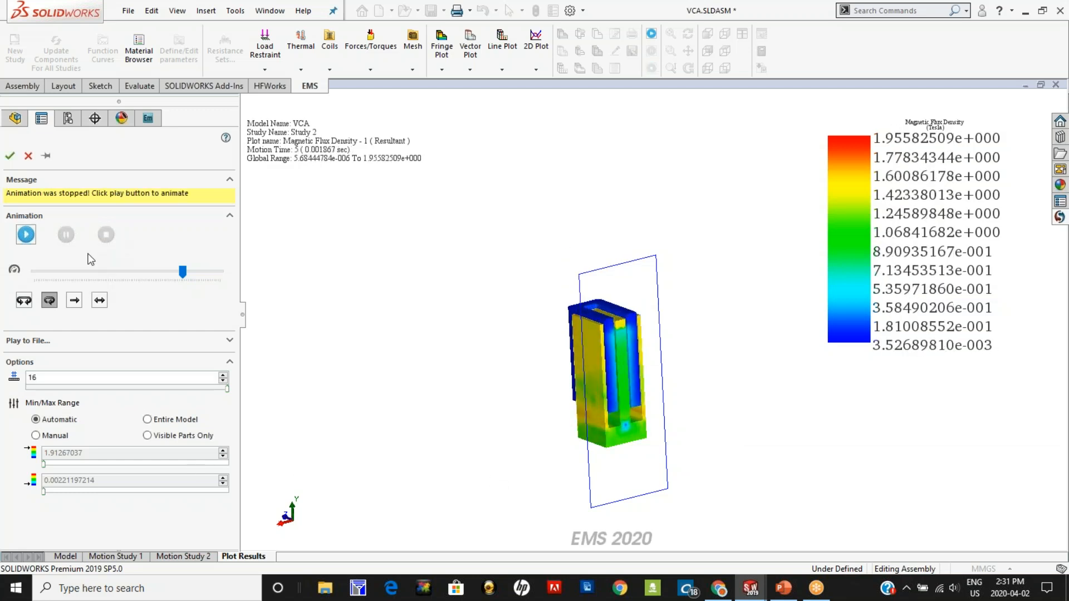
click(10, 156)
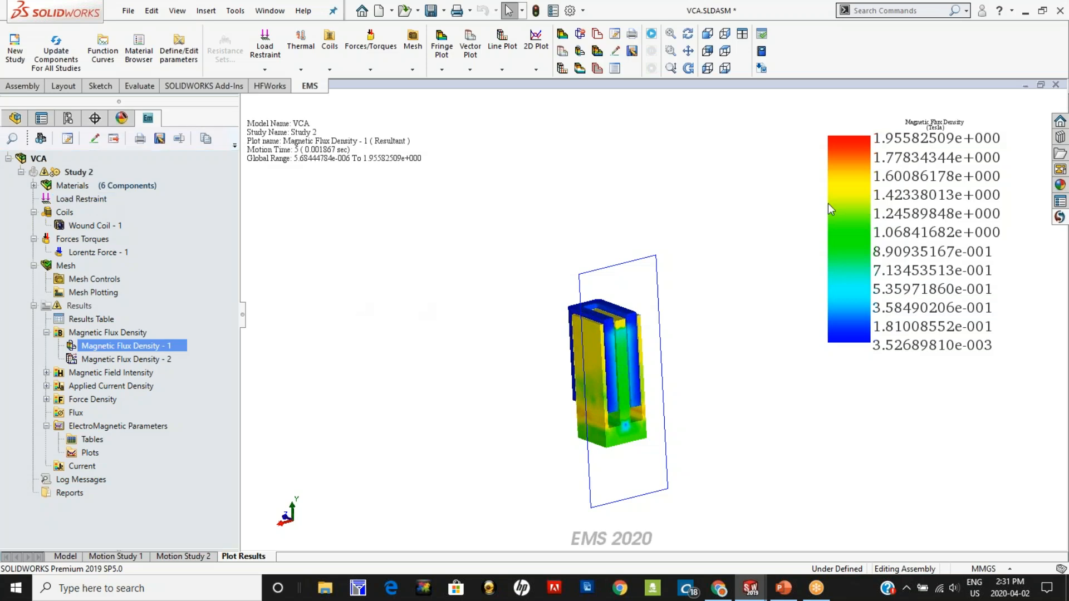
Step: Close the VCA assembly and show the component tree of the EMS Study 1900354 assembly
click(1056, 86)
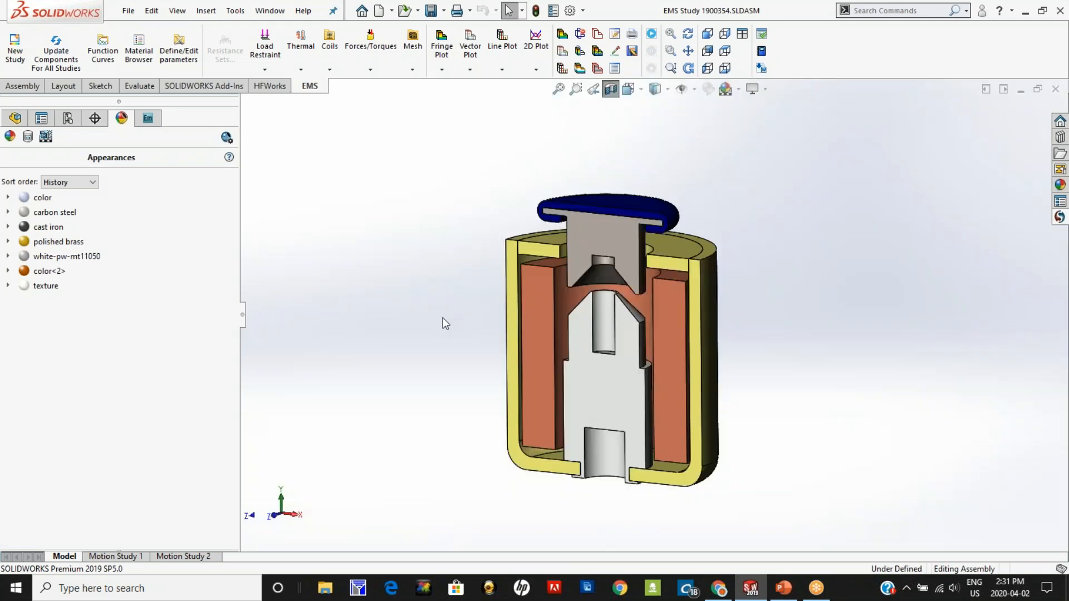
click(15, 118)
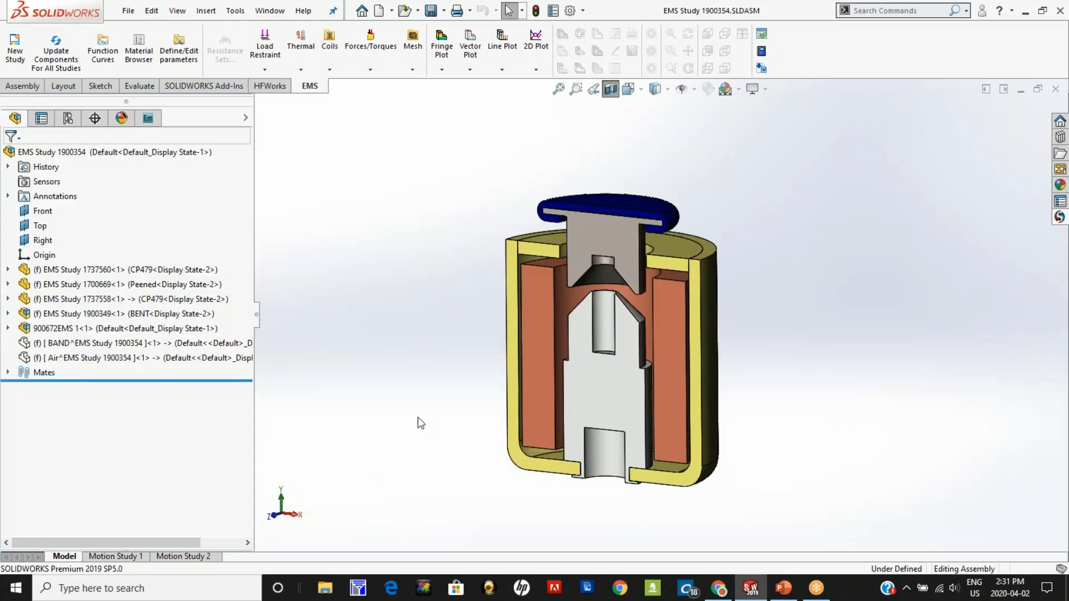
Step: Switch to the PowerPoint presentation on modeling and simulating electro-magnetic linear actuators
mouse_move(784, 592)
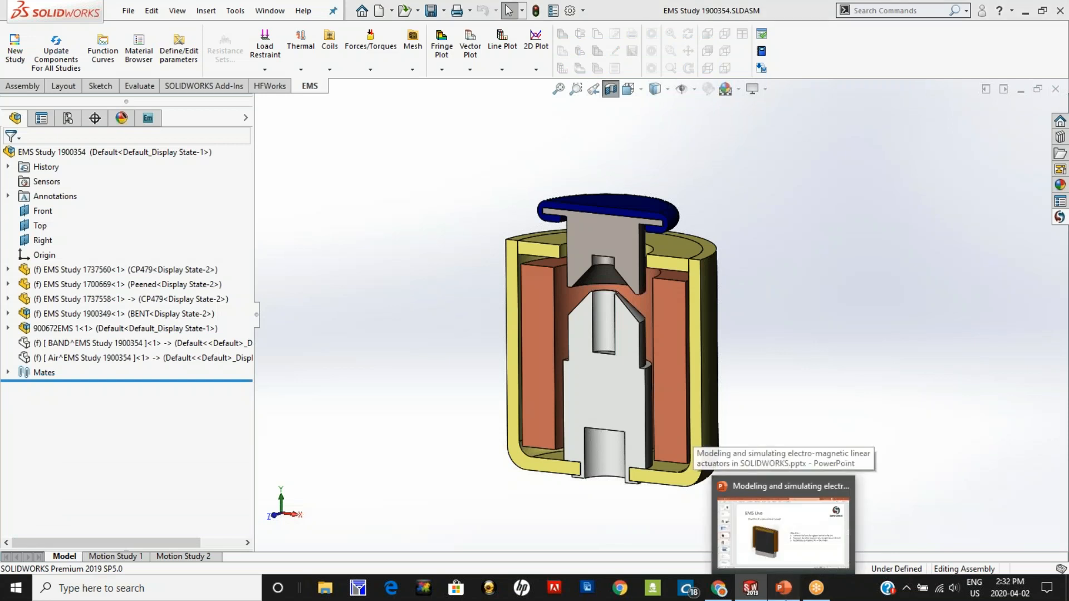
click(782, 532)
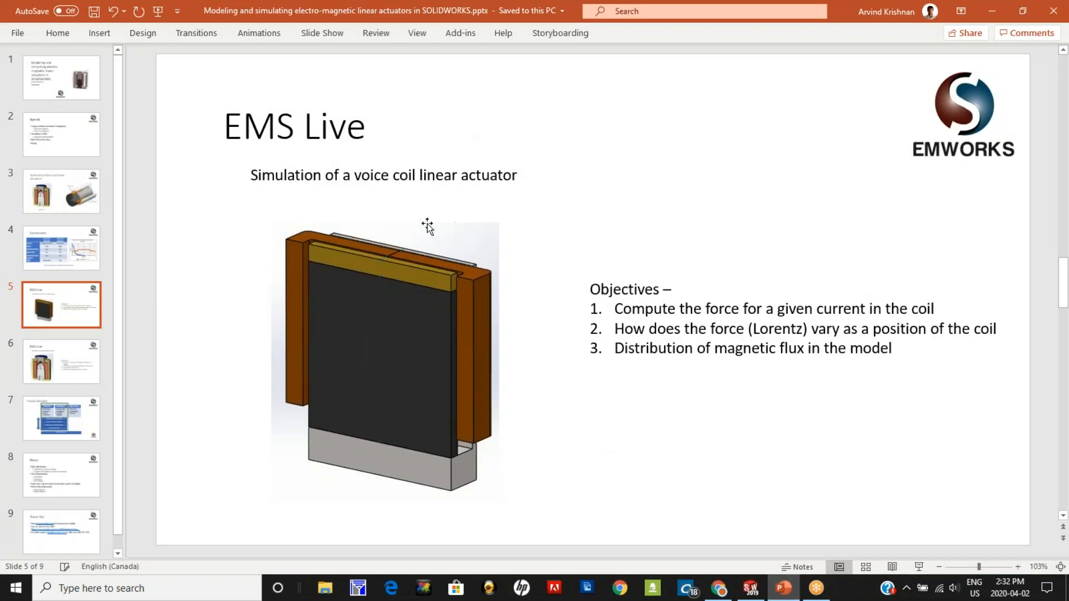
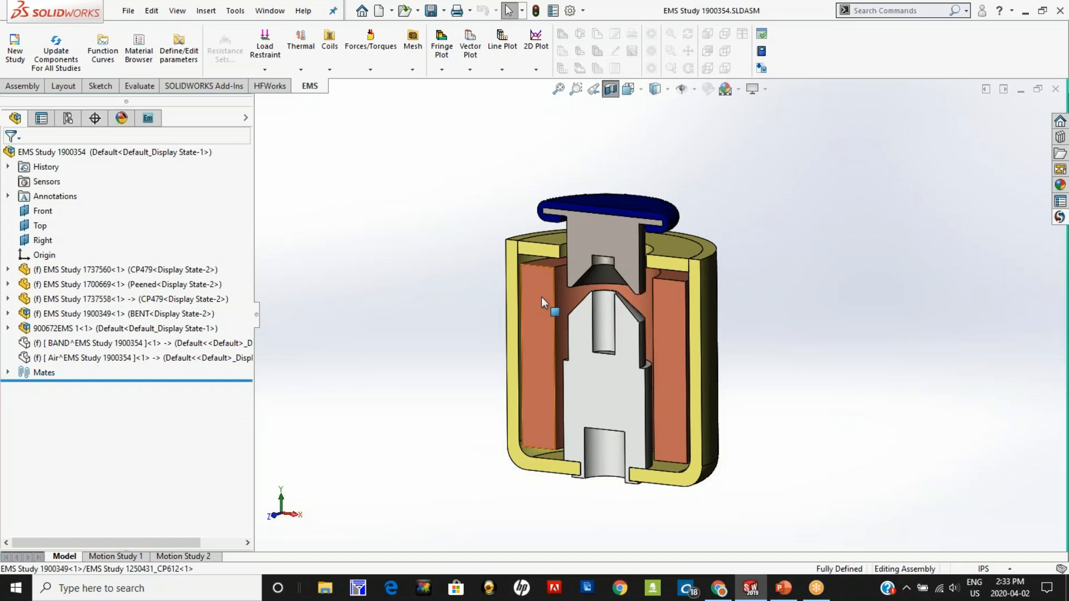
Step: Turn off the section view to show the whole actuator, then section it on the Front plane at 0 in offset
click(804, 299)
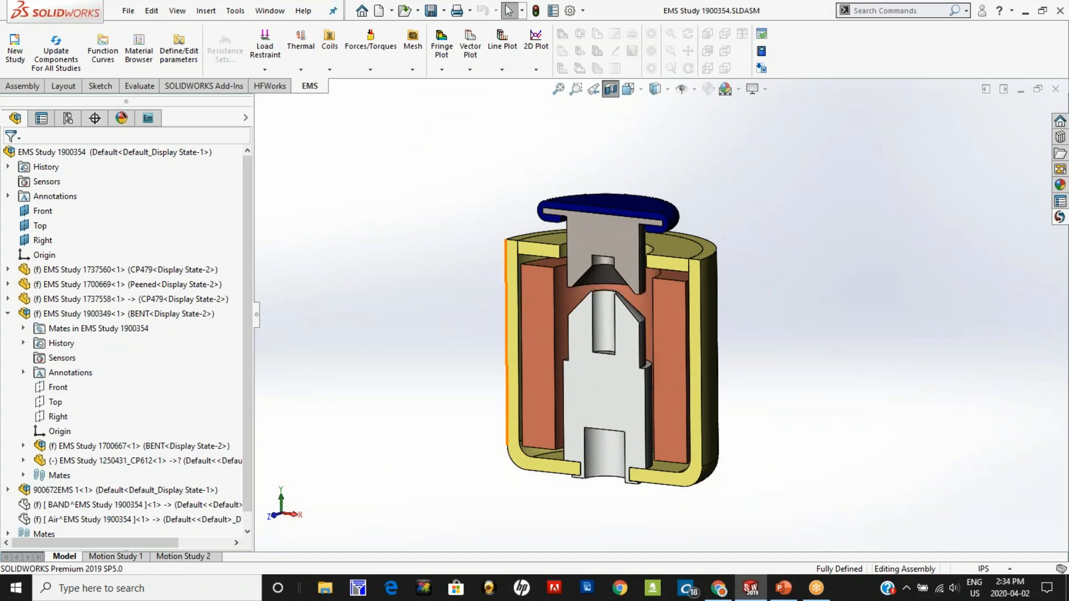
click(606, 234)
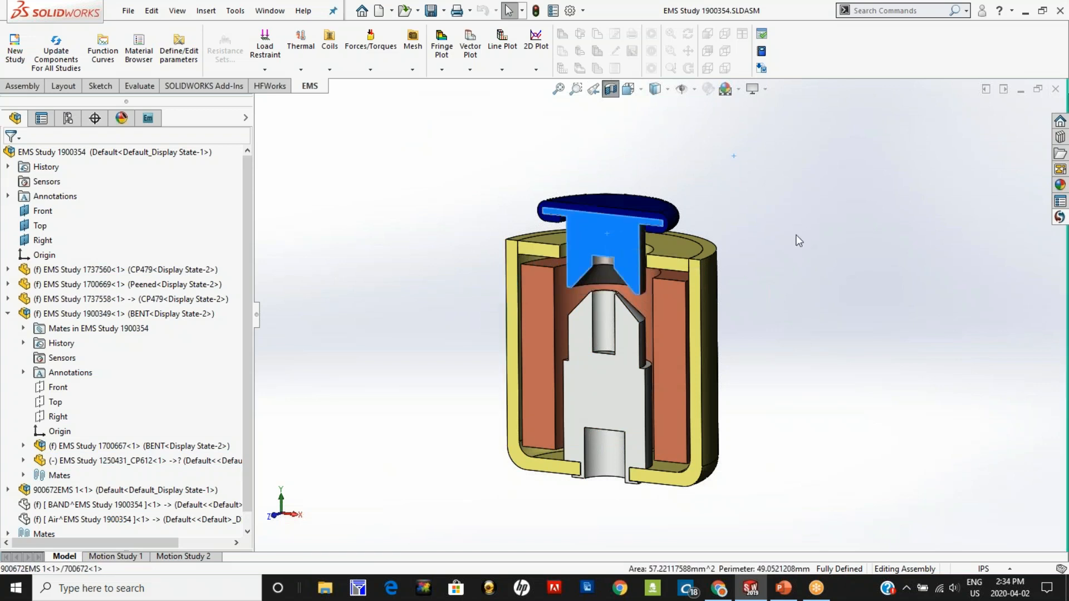
click(797, 240)
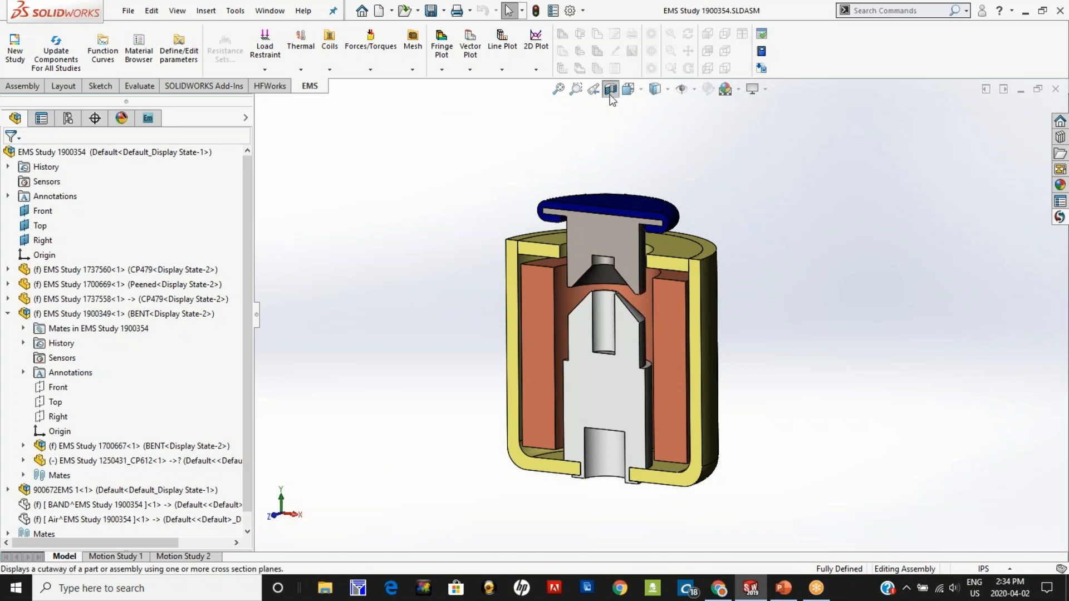
click(611, 90)
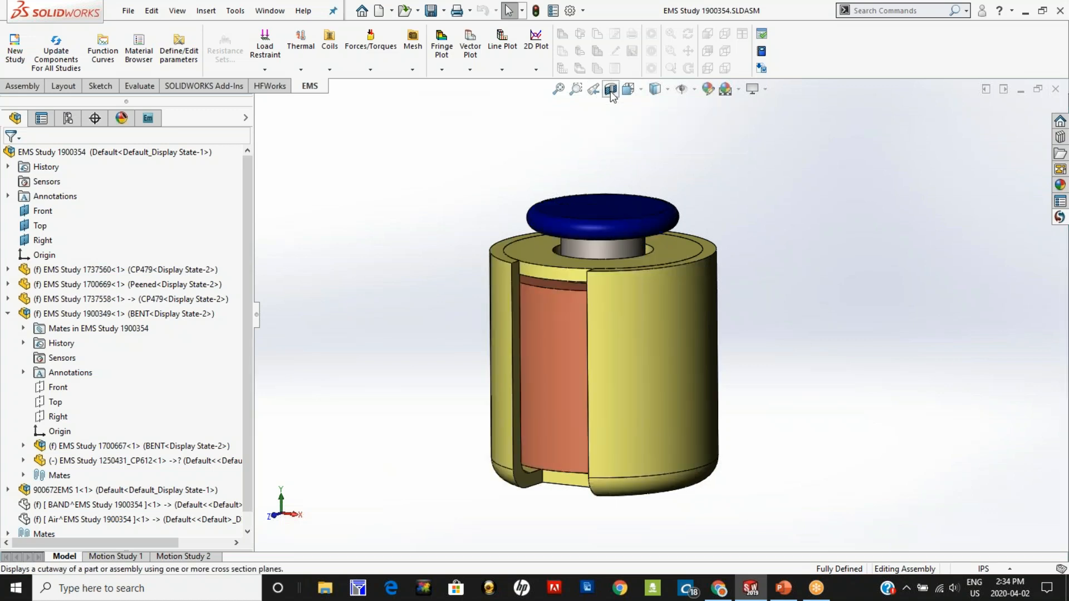
click(611, 89)
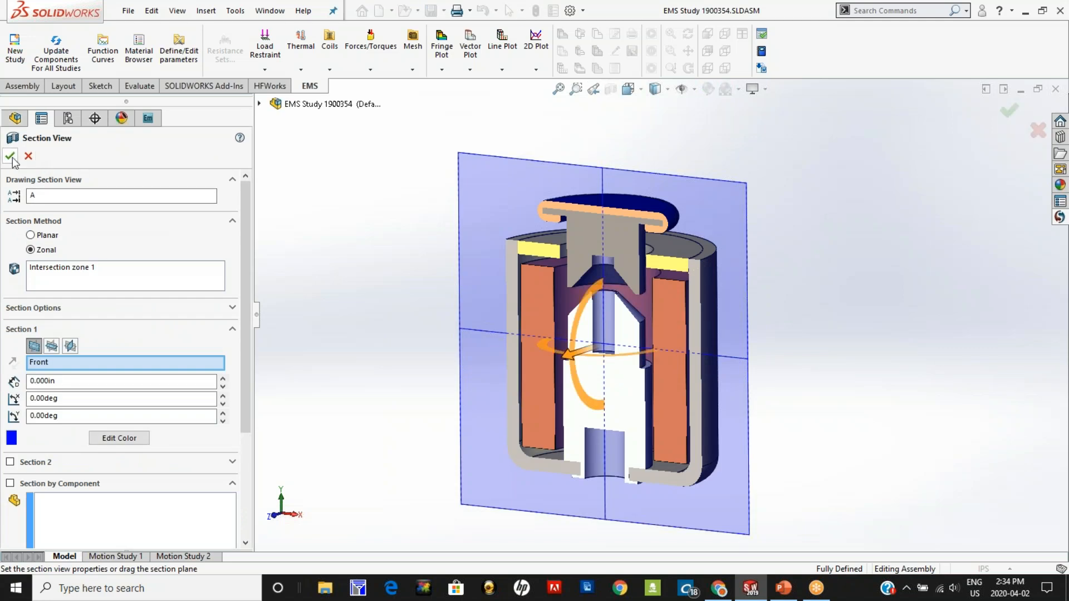
click(11, 158)
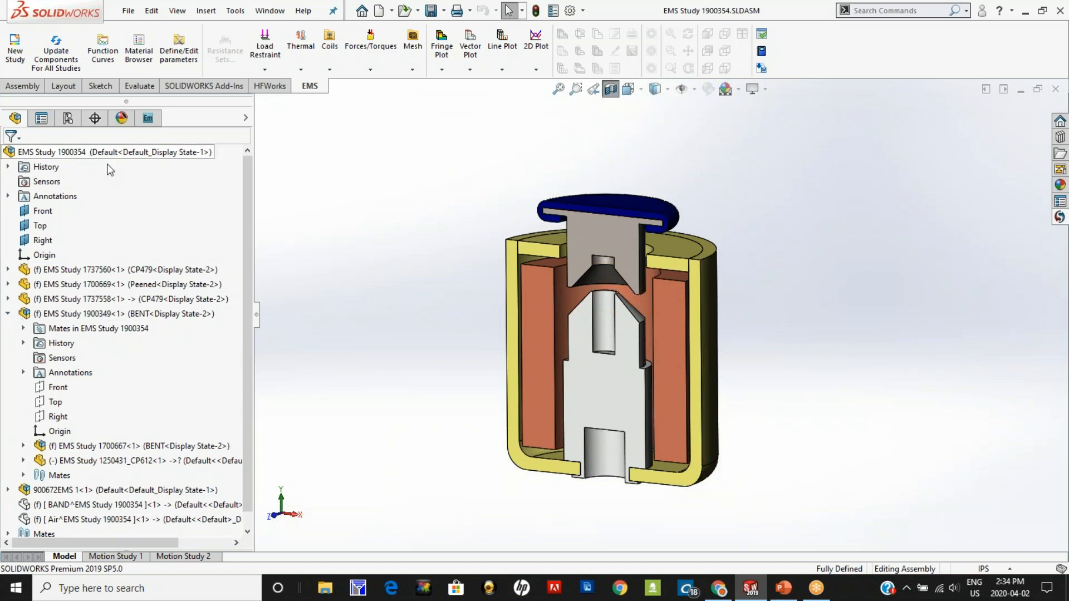
Step: Review the general properties and motion coupling settings of the "with spring" EMS study, then close them without changes
click(147, 119)
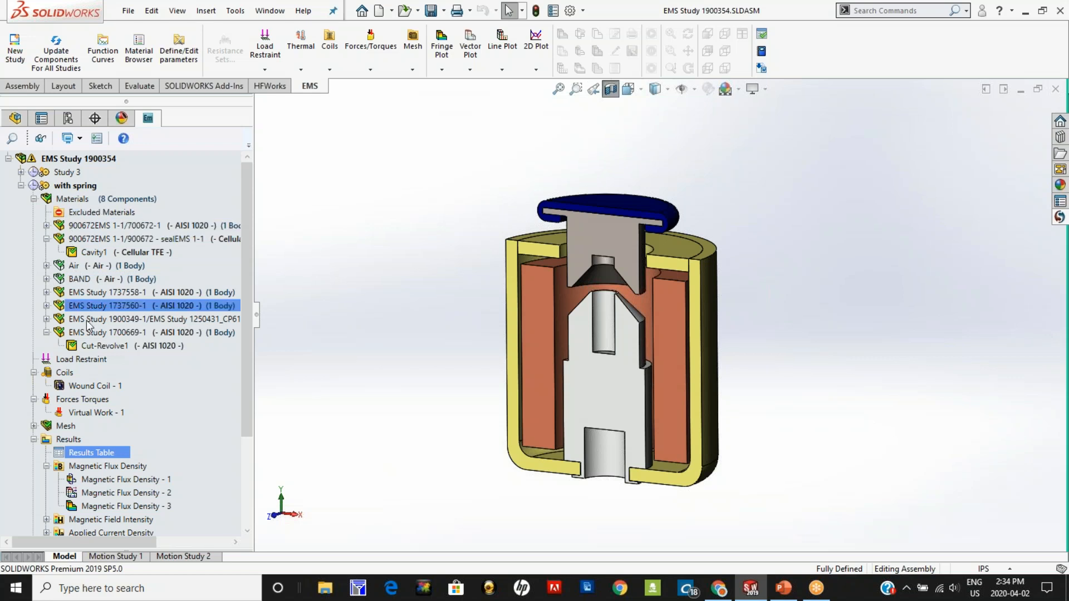
right_click(84, 188)
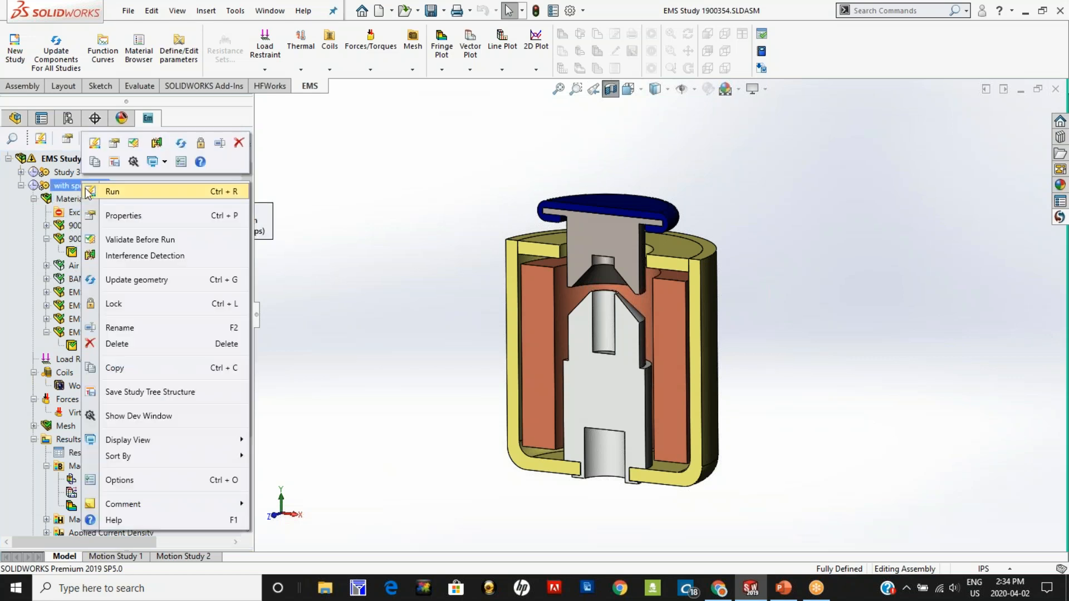
click(124, 216)
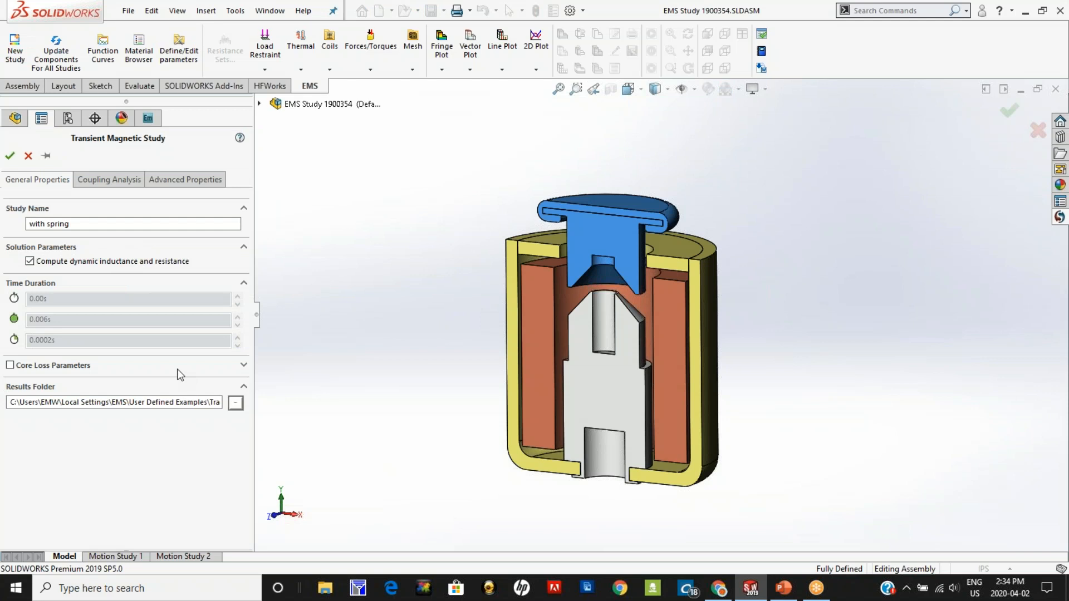
click(96, 180)
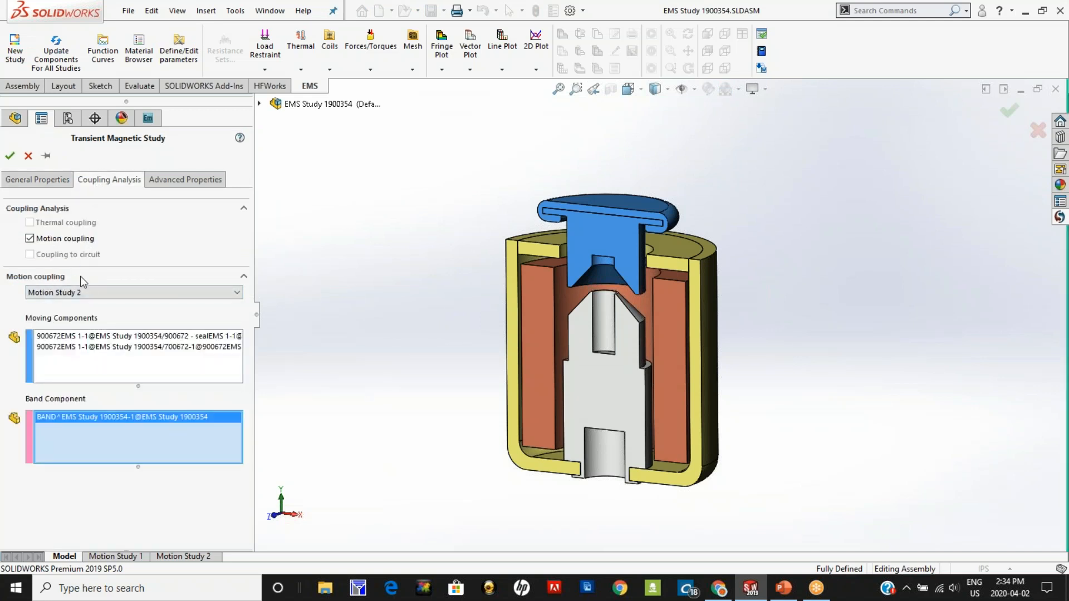
click(29, 159)
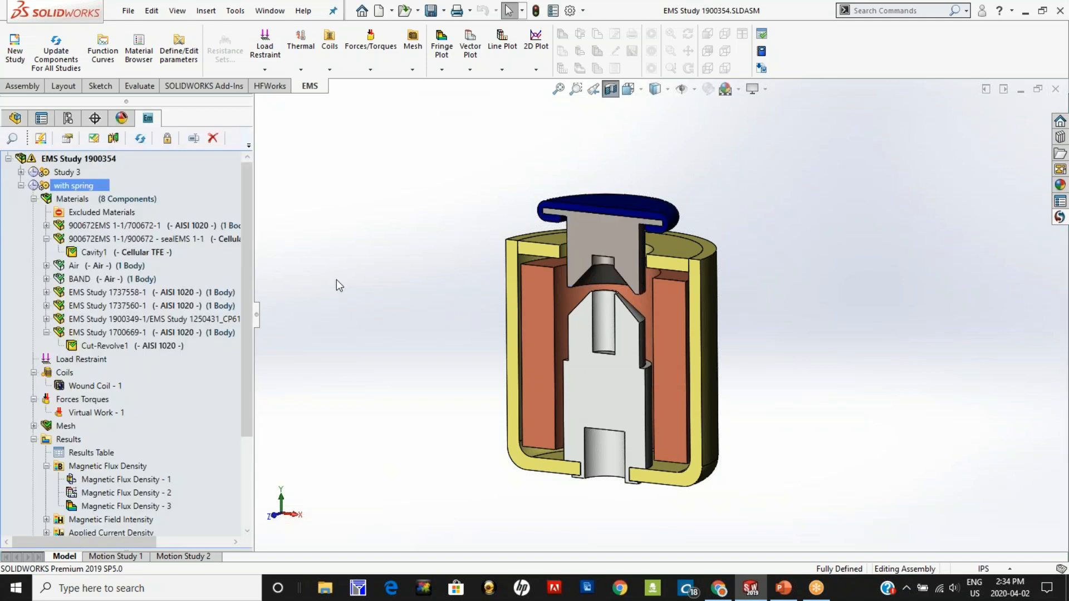
Step: Widen the study tree and highlight the AISI 1020 steel parts in the model, followed by the copper coil part
drag(256, 266, 303, 270)
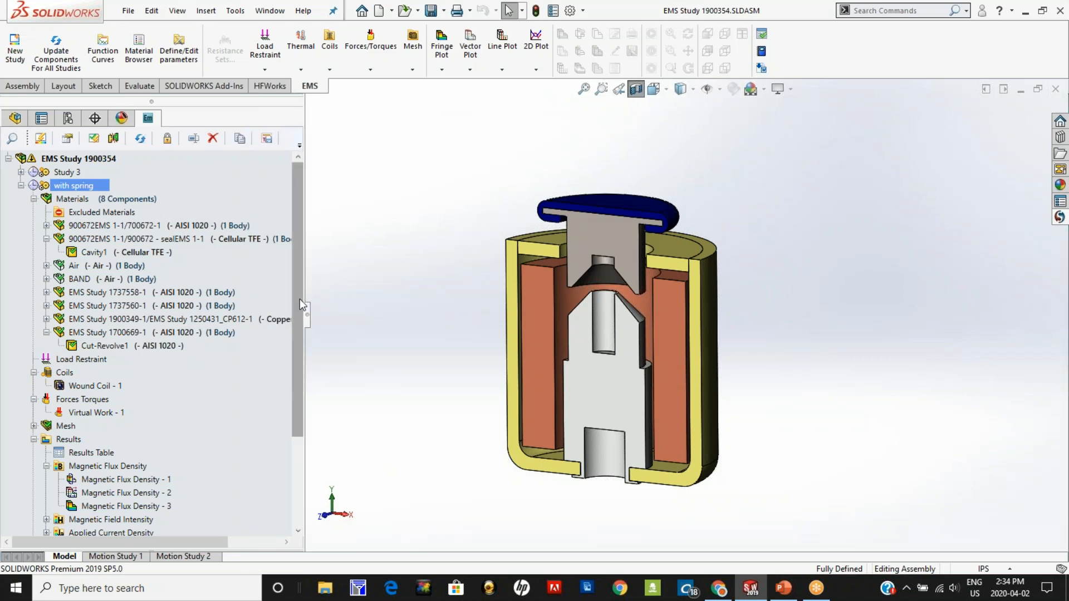
click(193, 227)
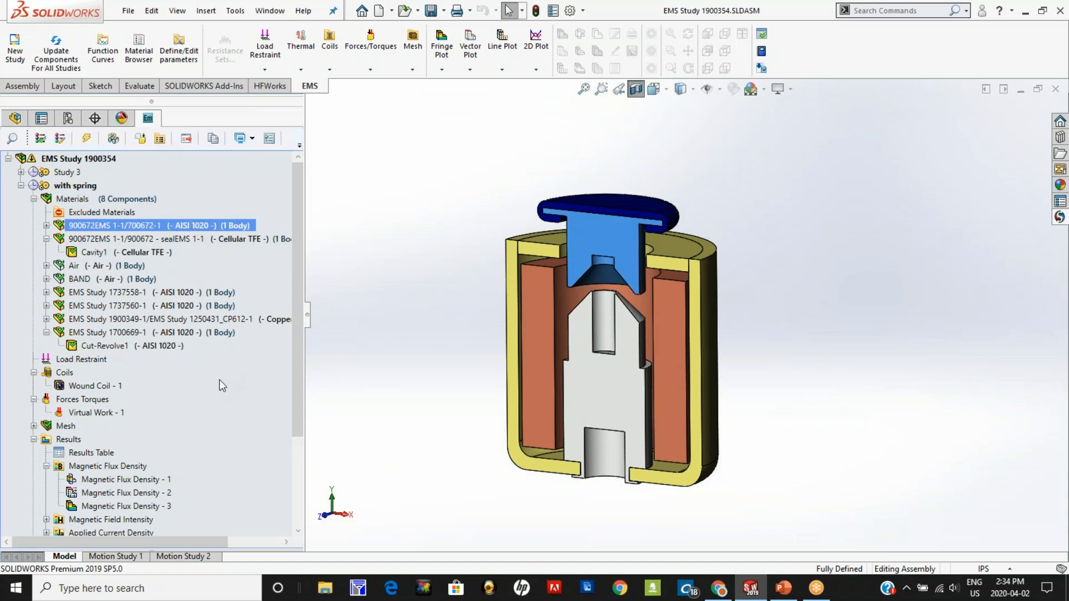
ctrl+click(194, 305)
ctrl+click(185, 346)
ctrl+click(186, 332)
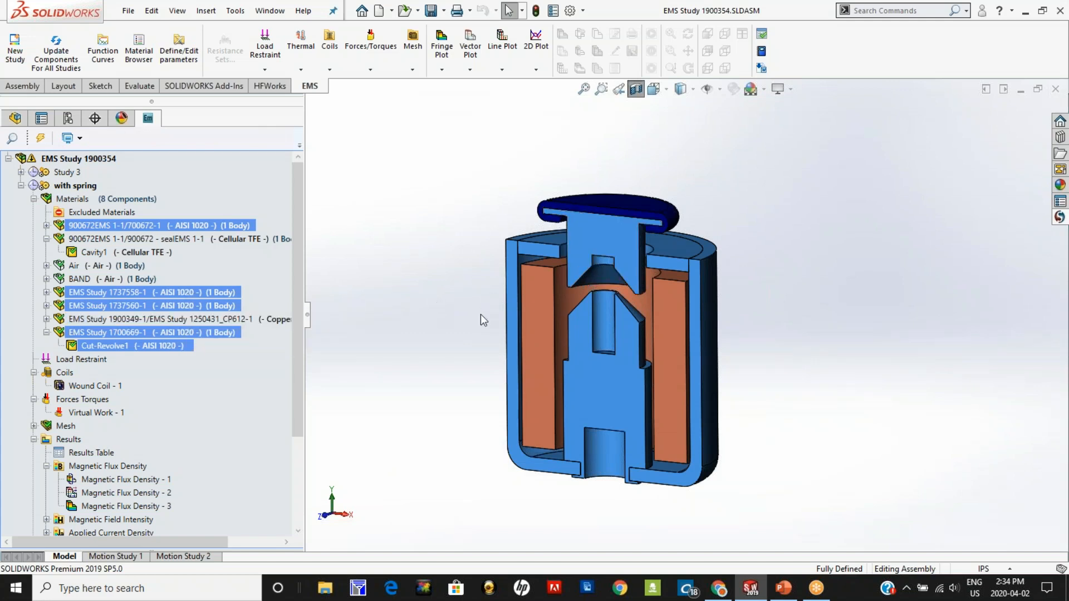
click(974, 261)
click(1059, 216)
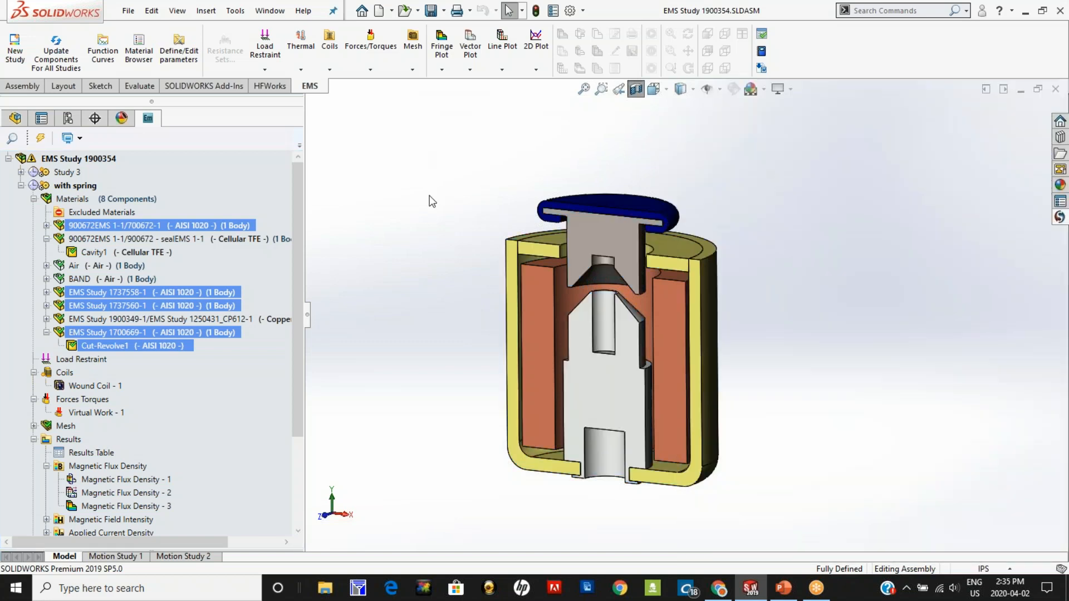
click(243, 320)
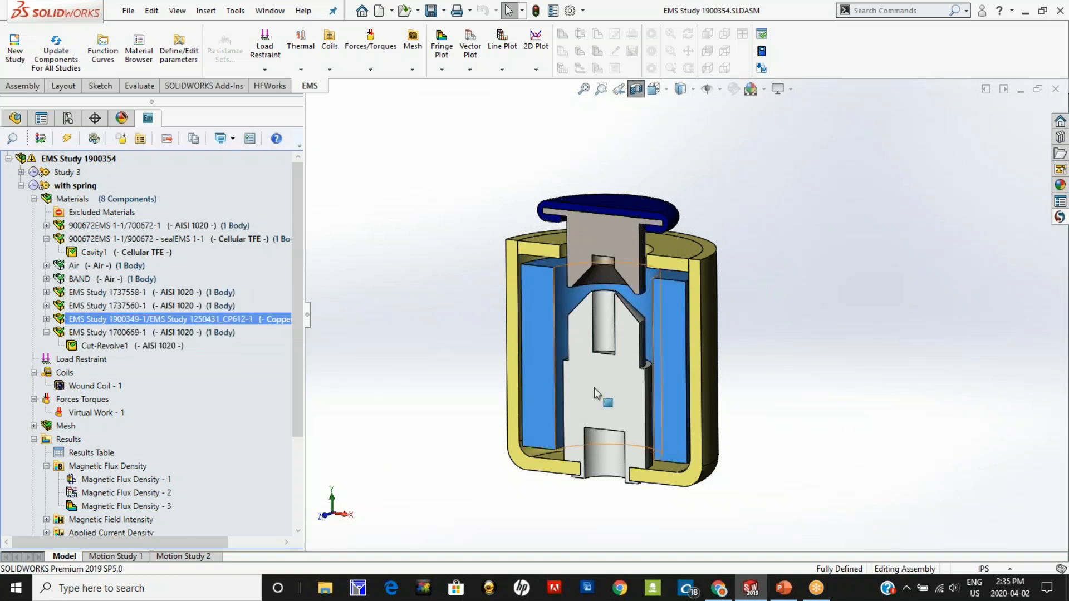
click(389, 379)
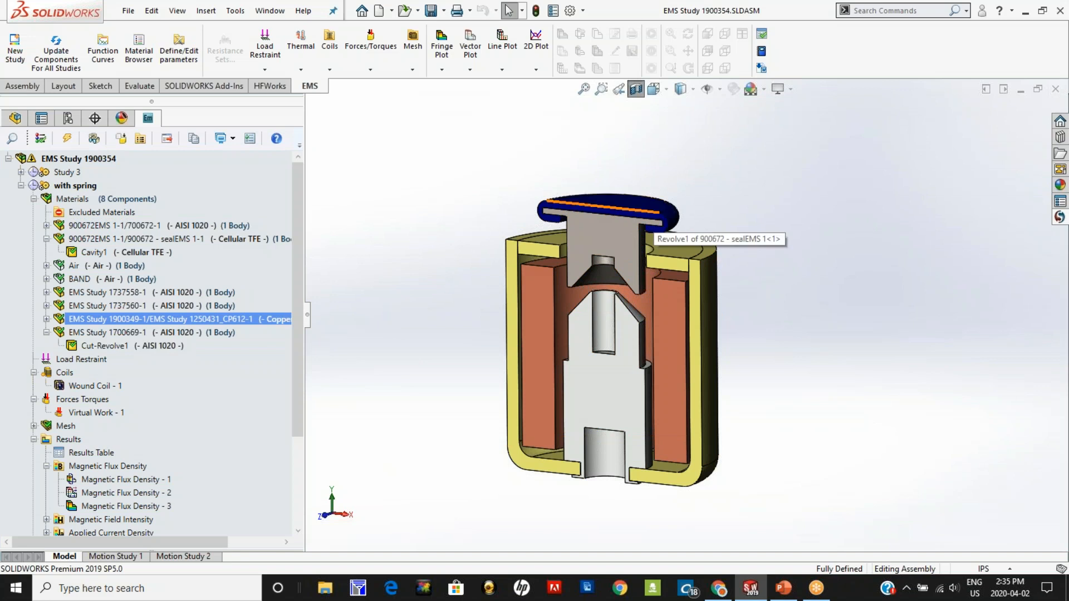
Step: Show the Air body surrounding the actuator to inspect the air region, then hide it again
scroll(406, 356, up, 1)
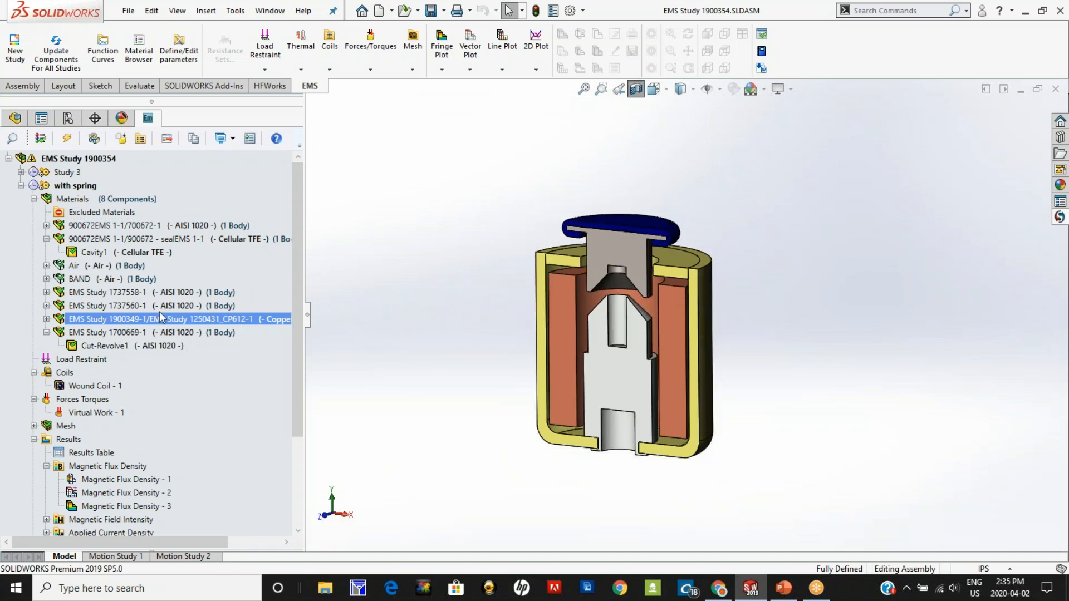
ctrl+click(109, 267)
right_click(109, 269)
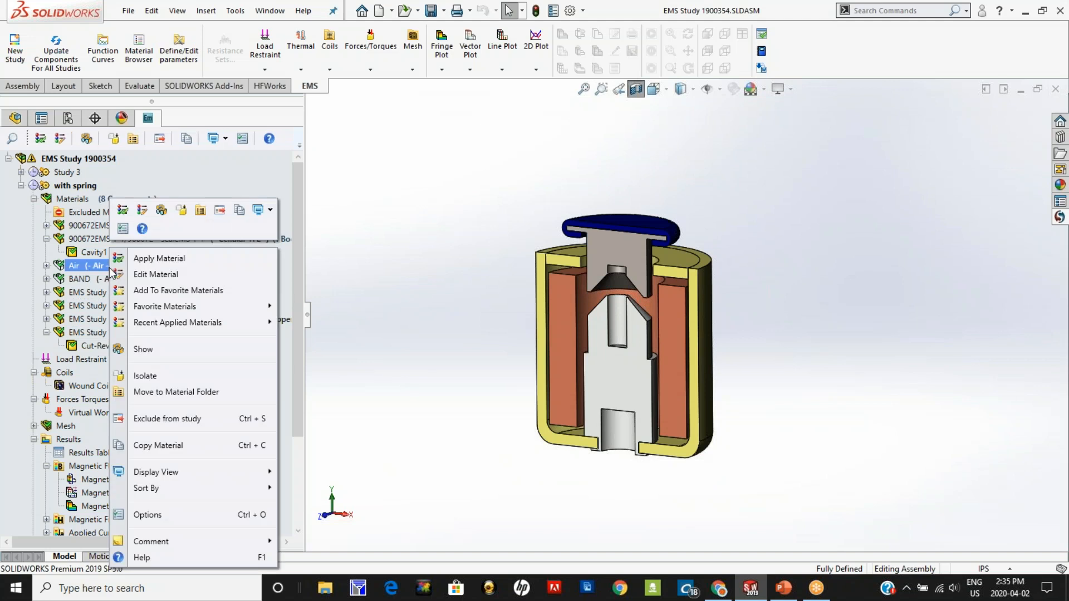
click(163, 346)
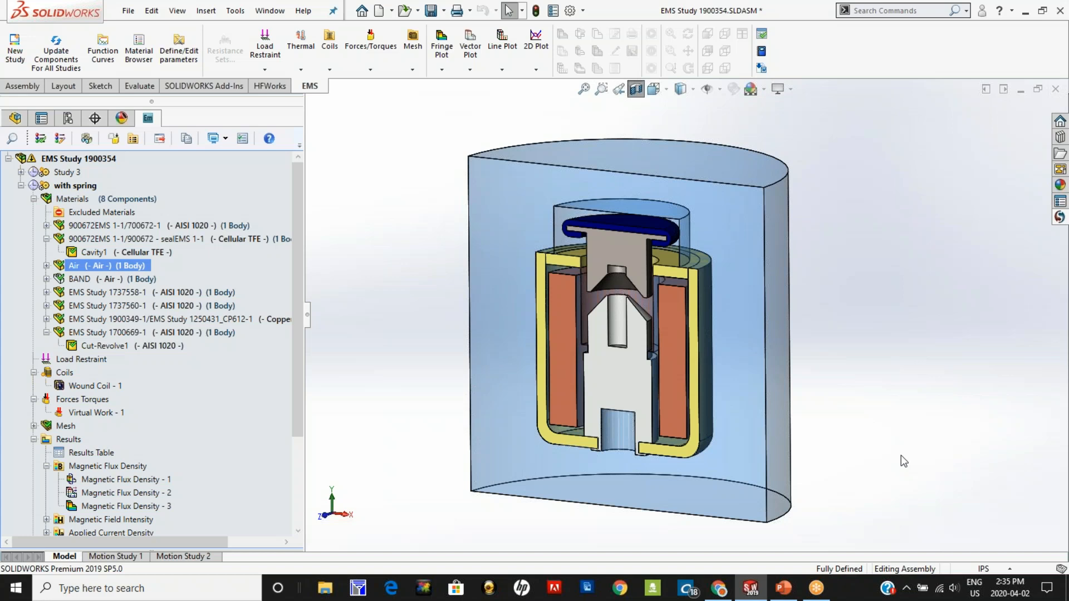
right_click(82, 265)
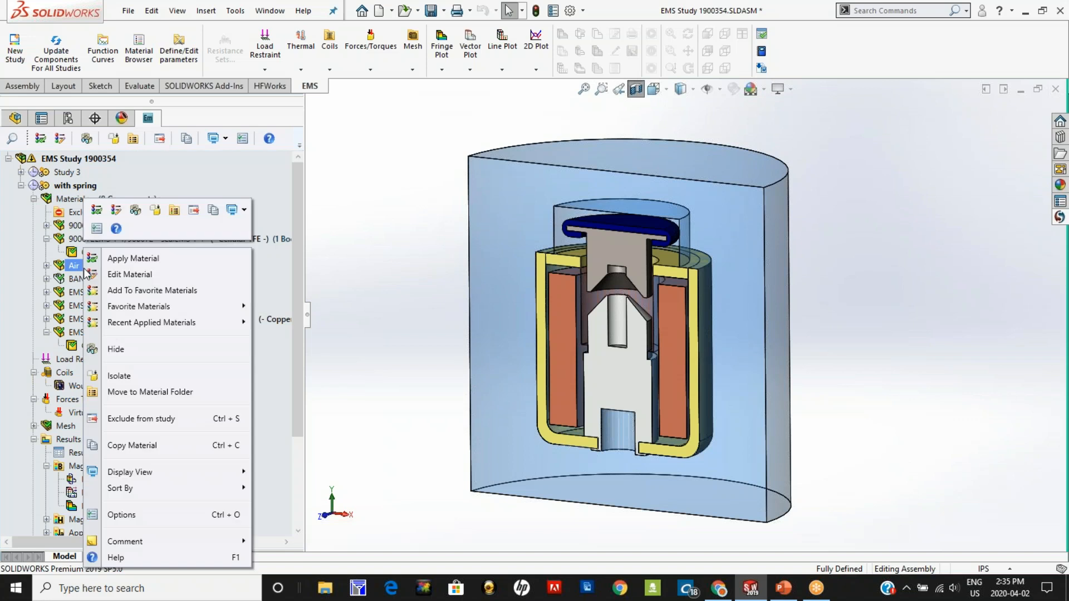
click(123, 351)
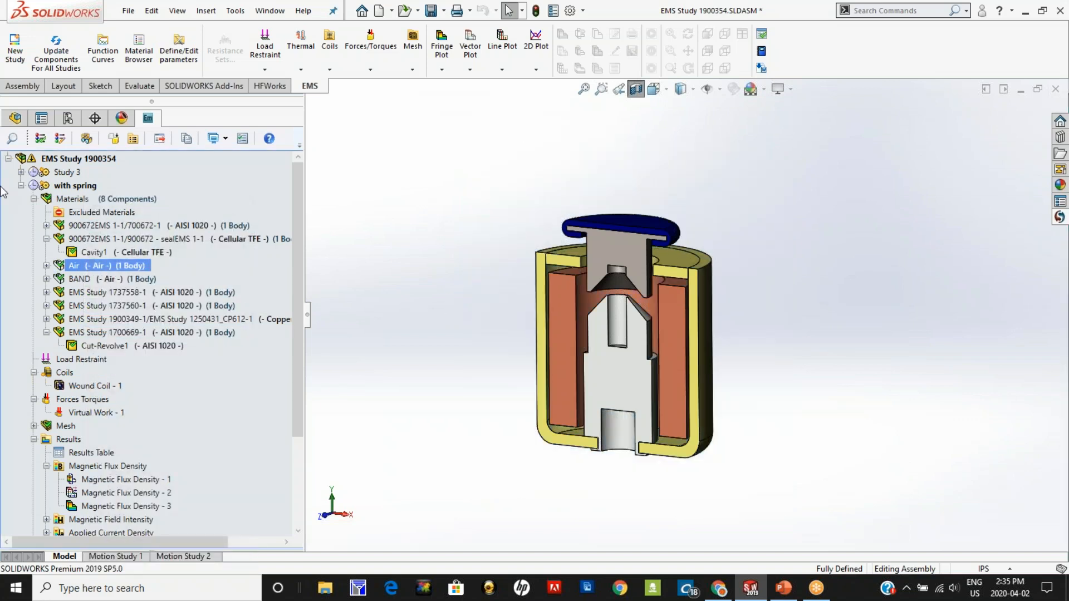
Step: Open the definition of Wound Coil - 1 and enable the preview of its entry port direction
click(33, 198)
click(104, 239)
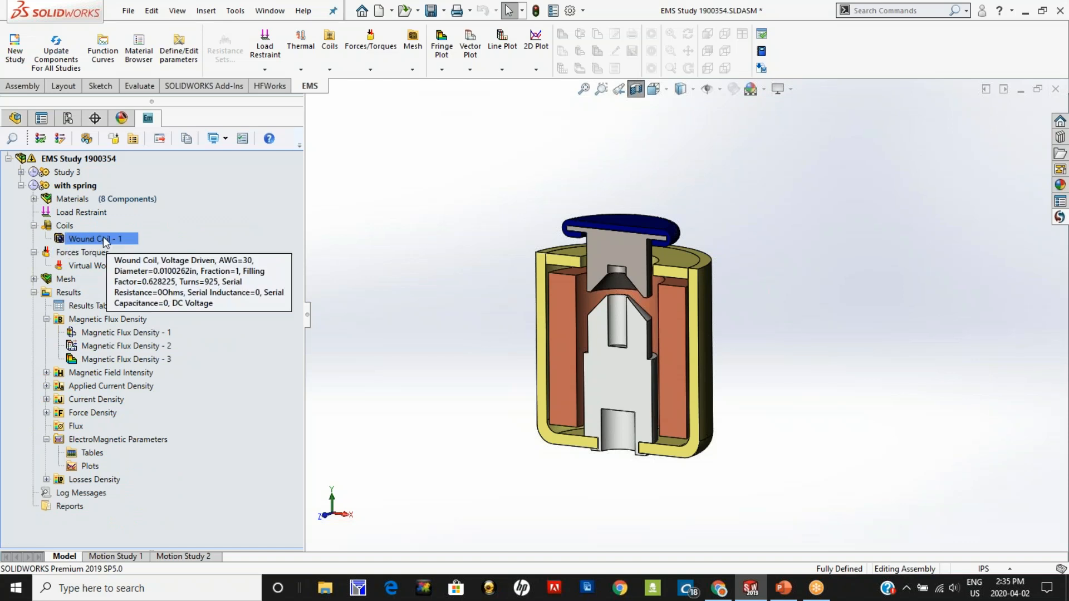
right_click(105, 239)
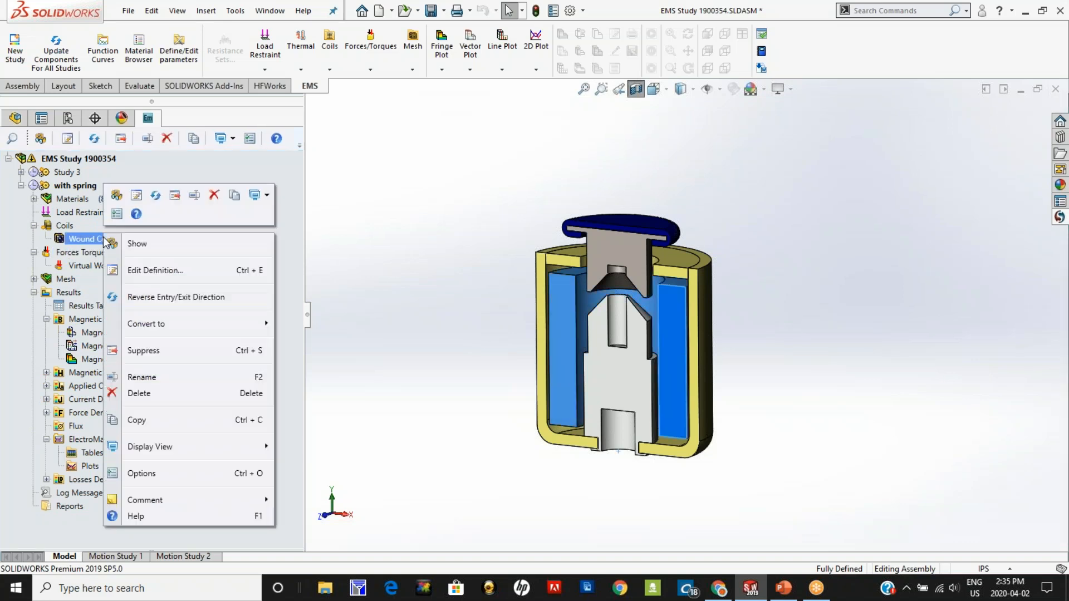
click(136, 270)
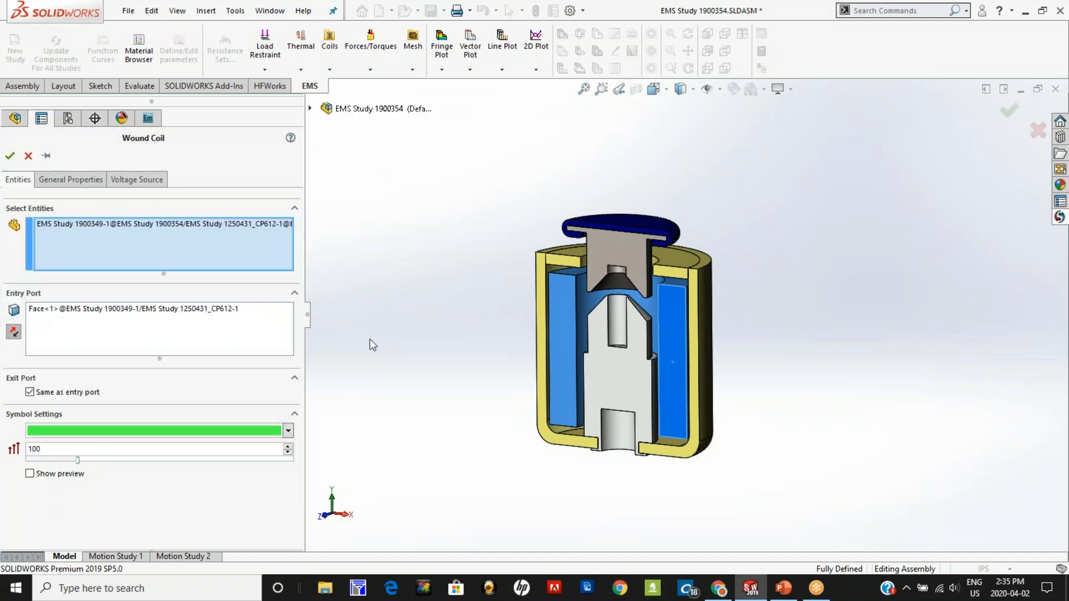
click(30, 473)
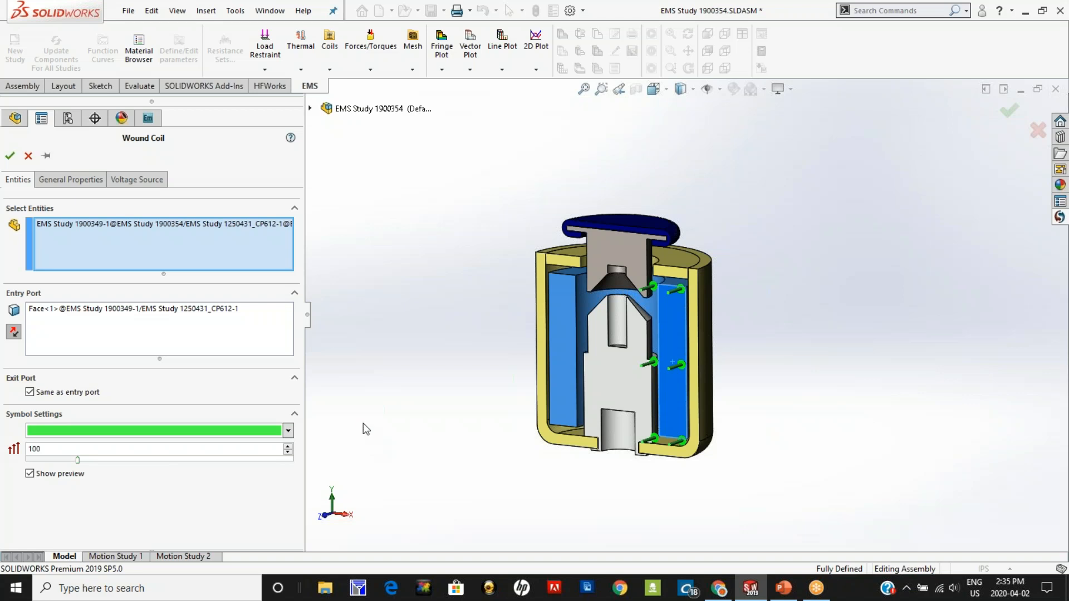
Step: Review the general properties and DC voltage source of Wound Coil - 1, then accept its definition
click(71, 179)
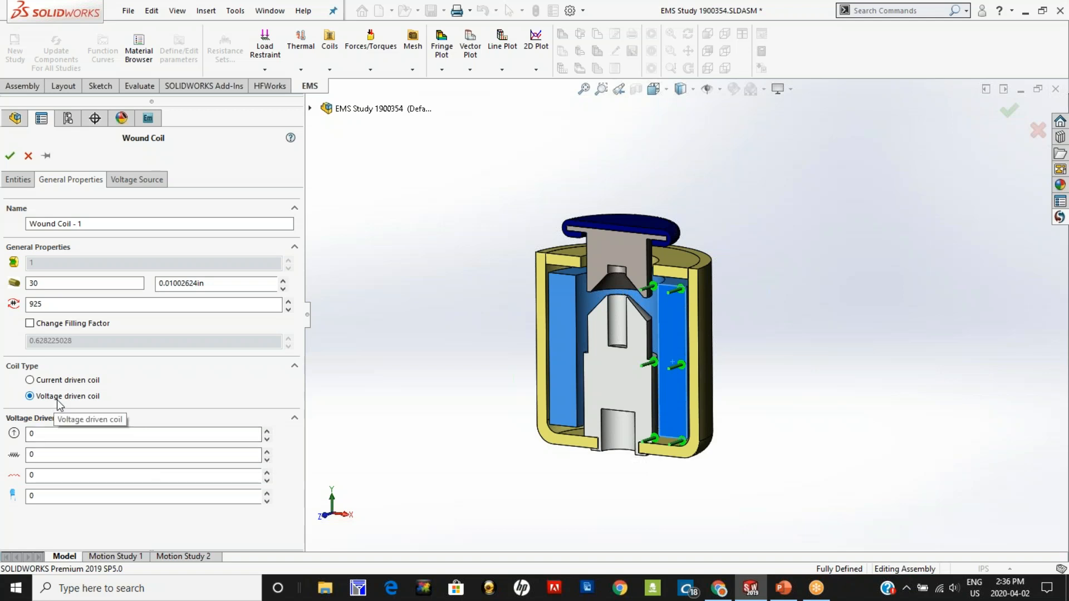
click(144, 180)
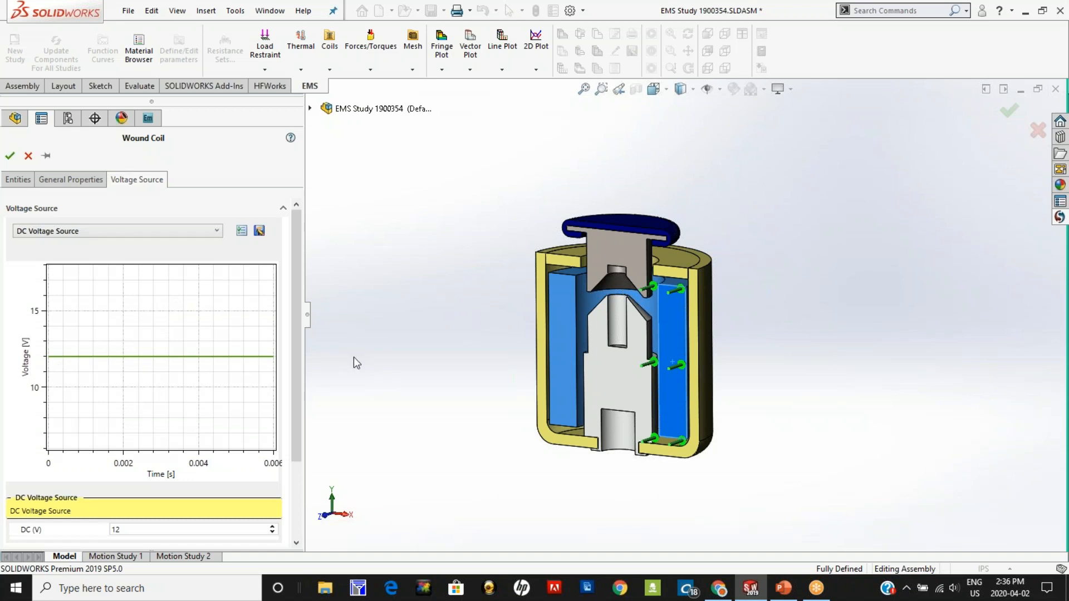
click(121, 529)
click(10, 155)
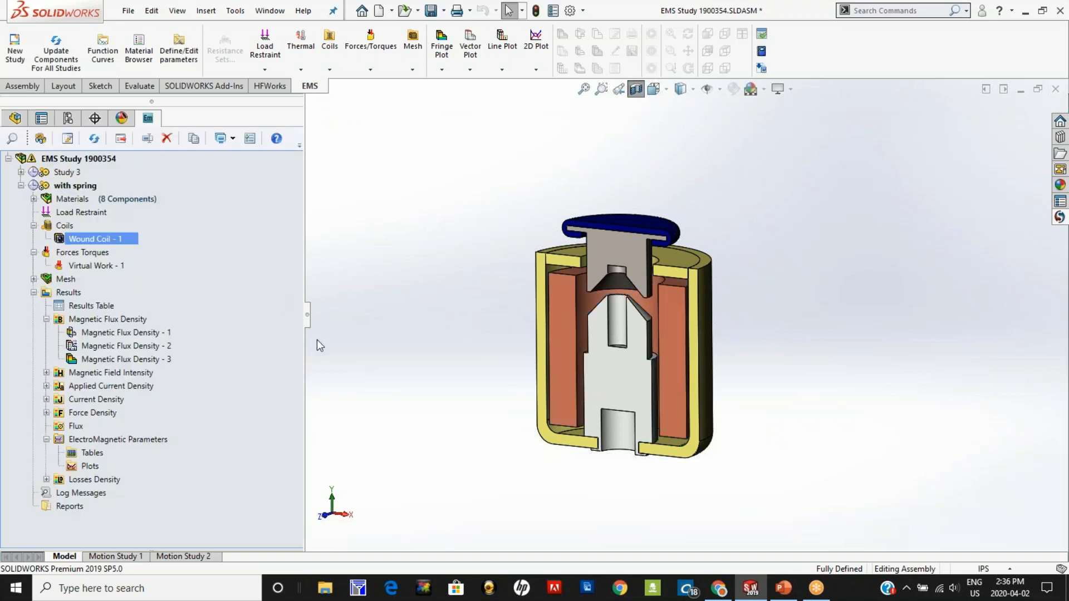
Step: Activate Motion Study 2 and review the moving entities and motion coupling of Virtual Work - 1, then accept the definition
ctrl+click(101, 266)
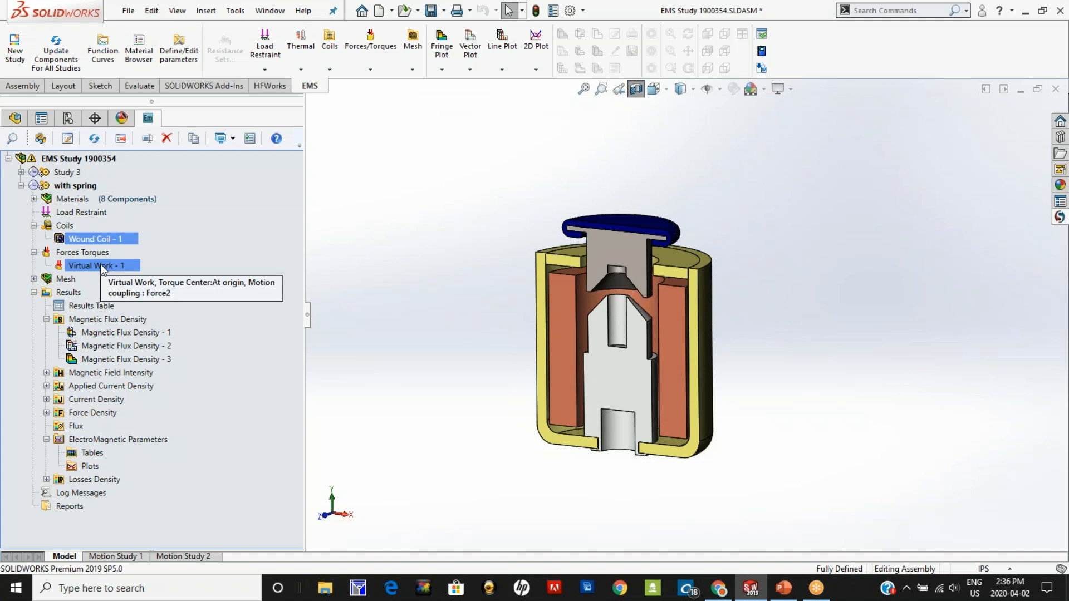
click(184, 556)
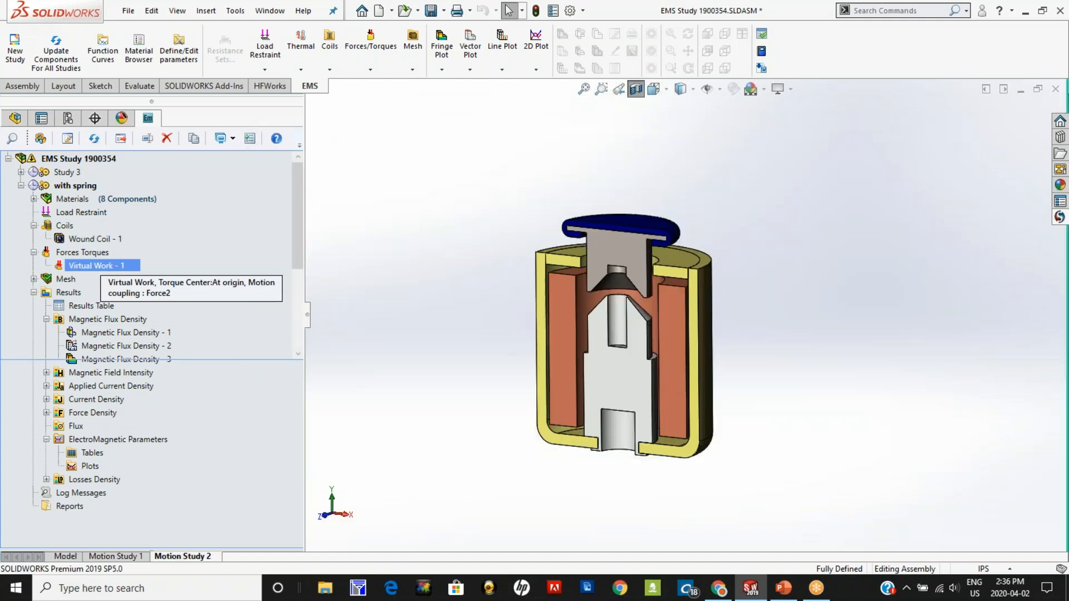
right_click(100, 262)
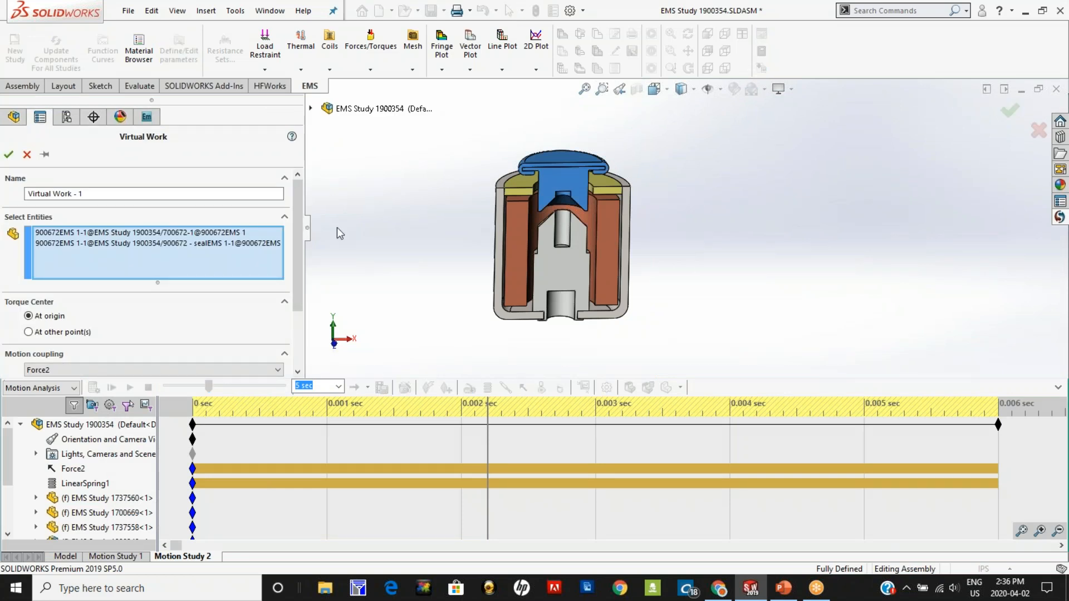
scroll(535, 216, down, 3)
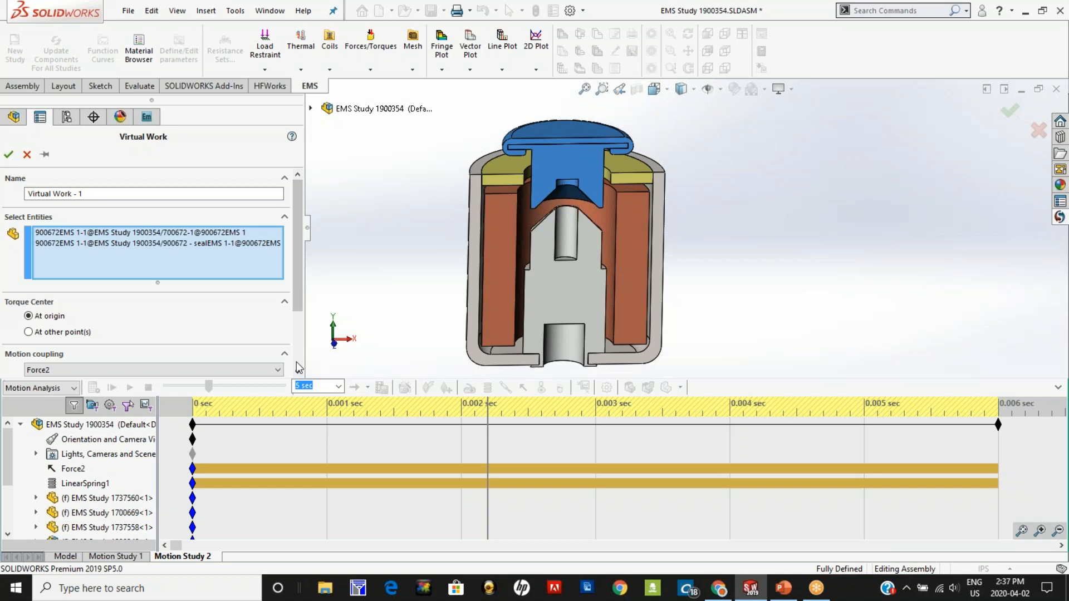
click(9, 154)
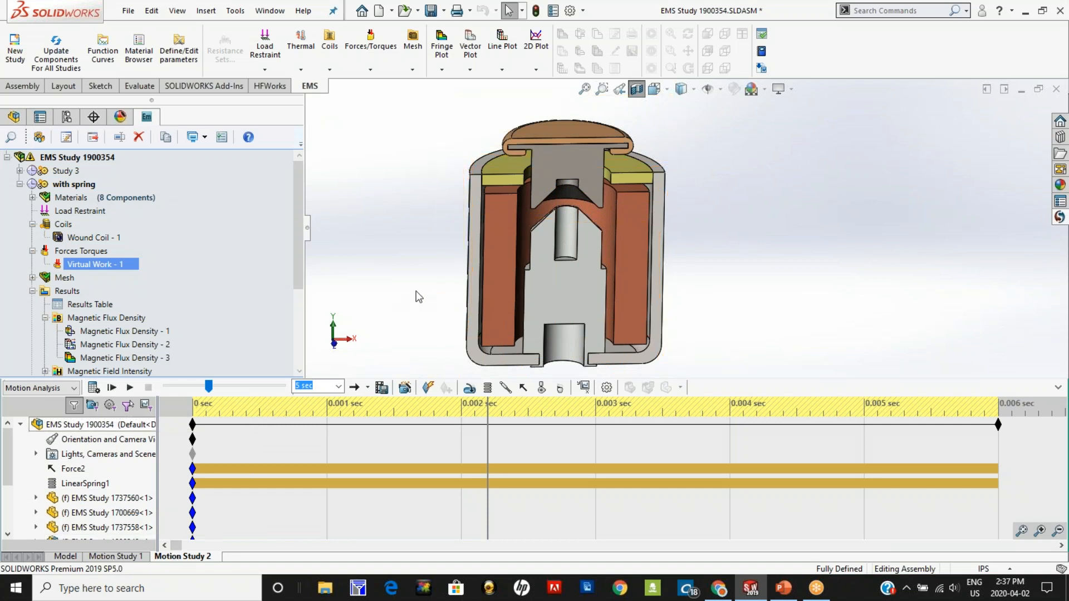
Step: Review the endpoints and spring parameters of LinearSpring1 in Motion Study 2, and leave its definition without changes
right_click(107, 487)
click(357, 344)
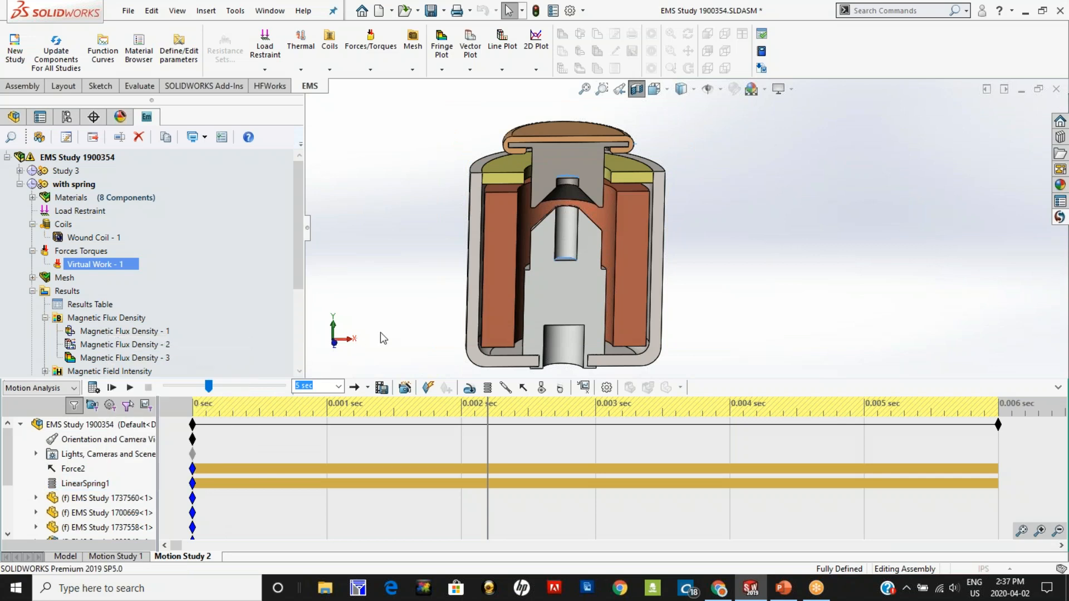
scroll(517, 201, up, 3)
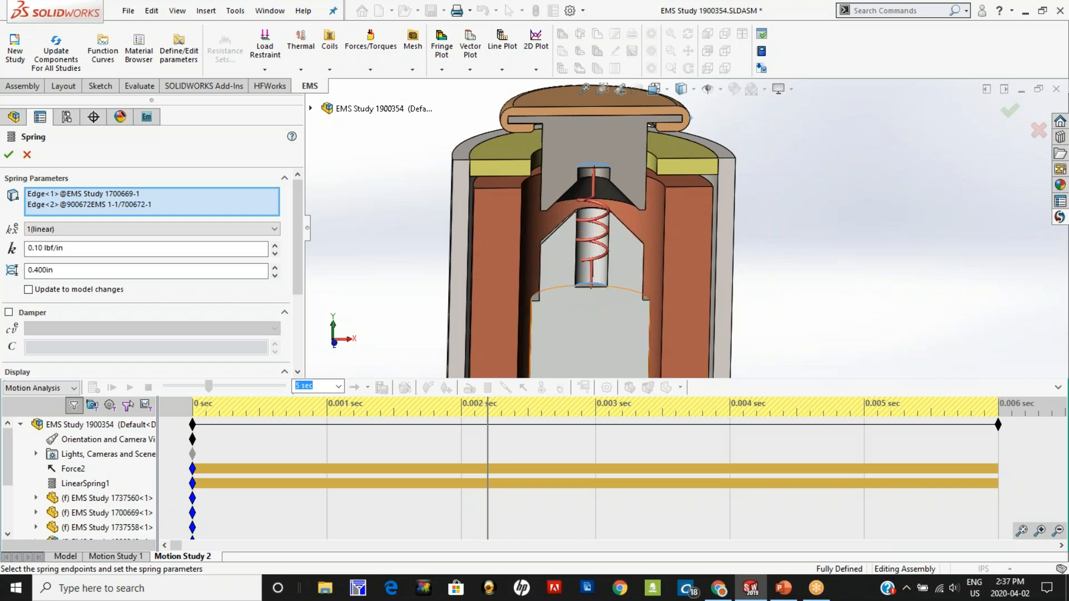
click(27, 155)
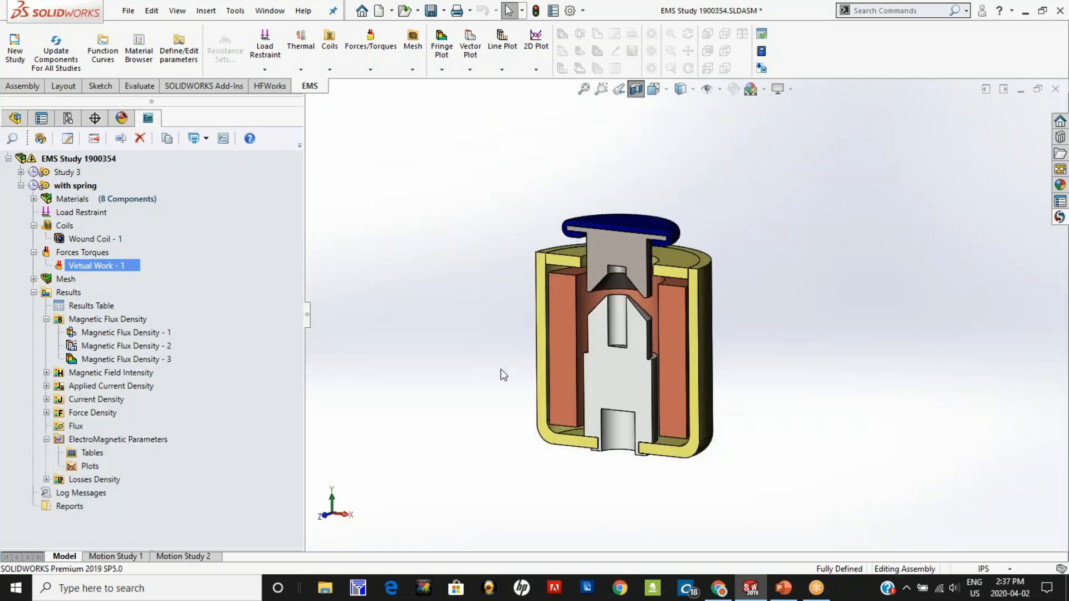
Step: Turn off the actuator's section view and open the Results Table of the "with spring" study
scroll(777, 470, down, 1)
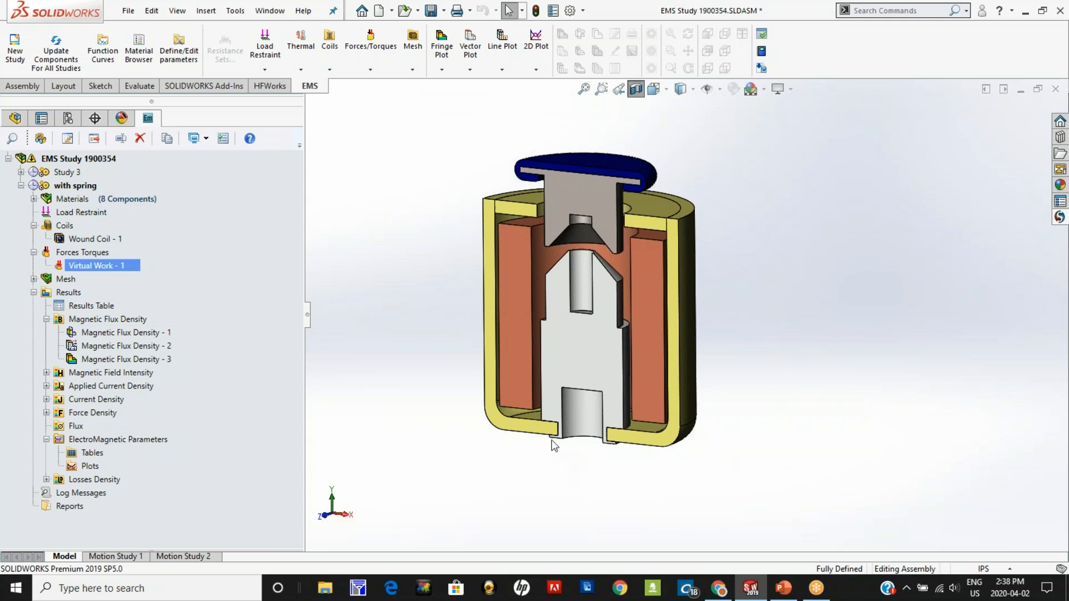
click(636, 89)
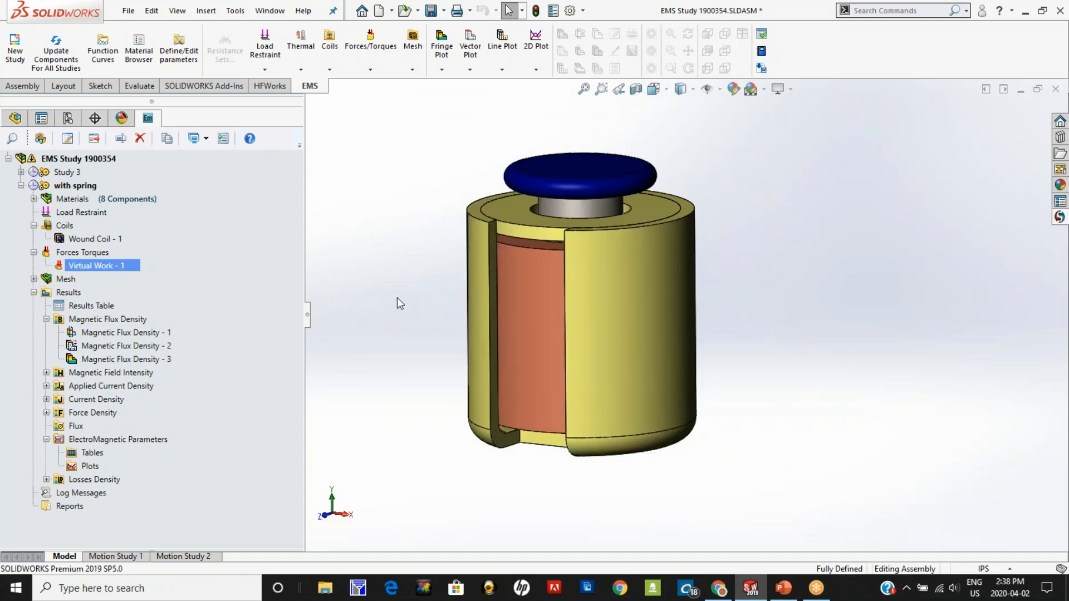
double_click(89, 307)
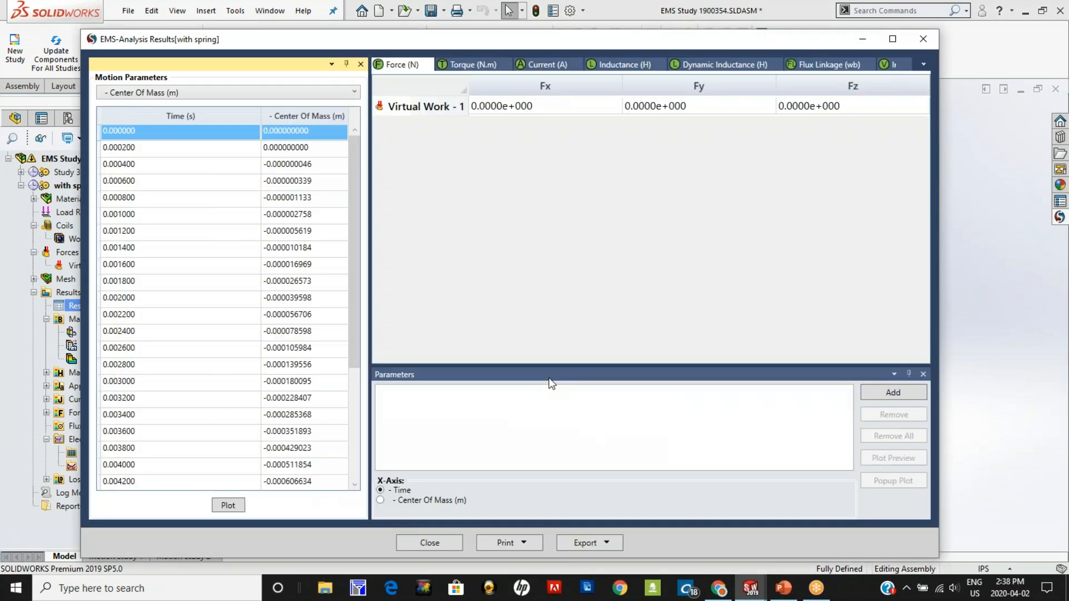
drag(590, 42, 559, 38)
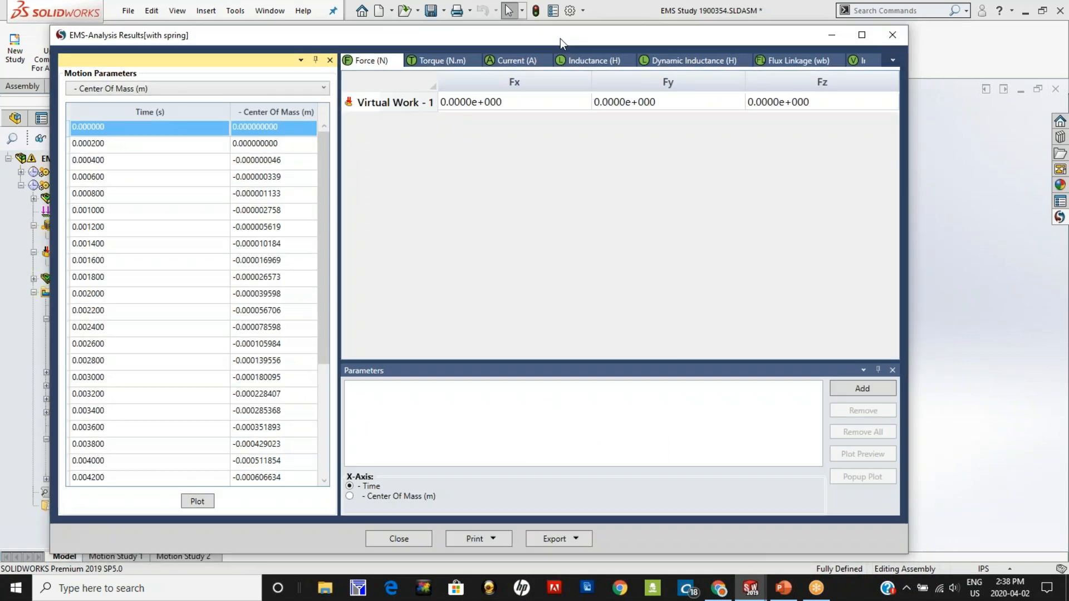
Step: Plot the center of mass and the linear velocity of Force2 against time, closing each chart after viewing it
click(197, 501)
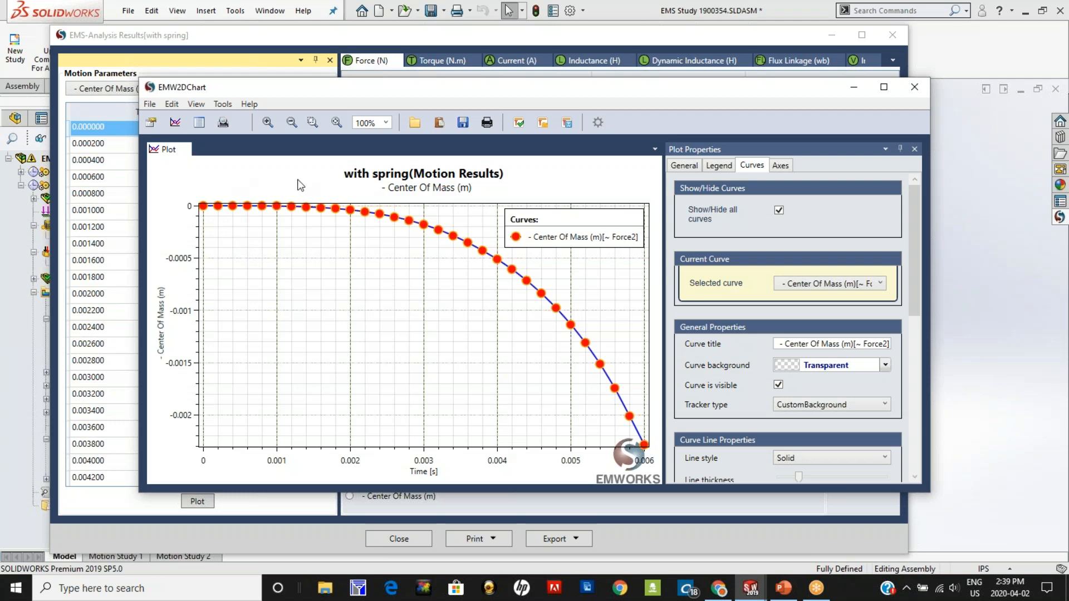
click(909, 86)
click(193, 89)
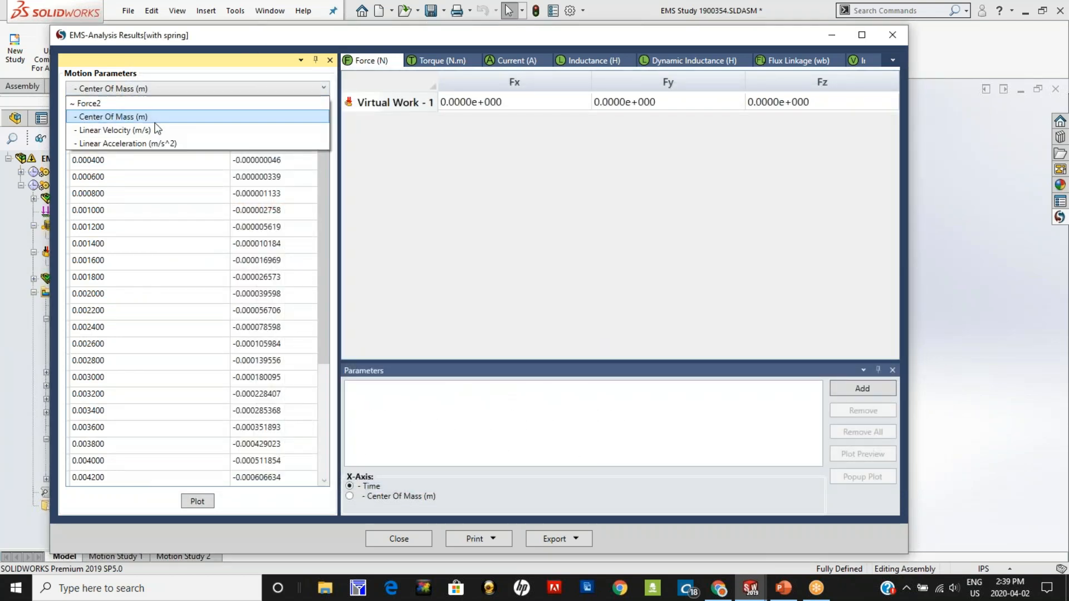
click(157, 128)
click(198, 501)
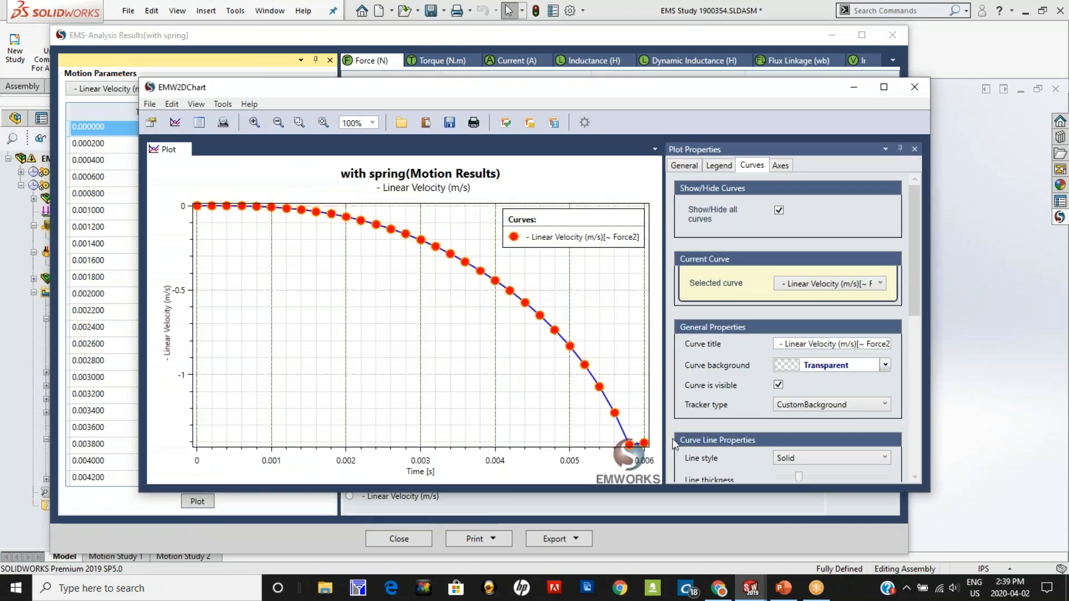
click(913, 89)
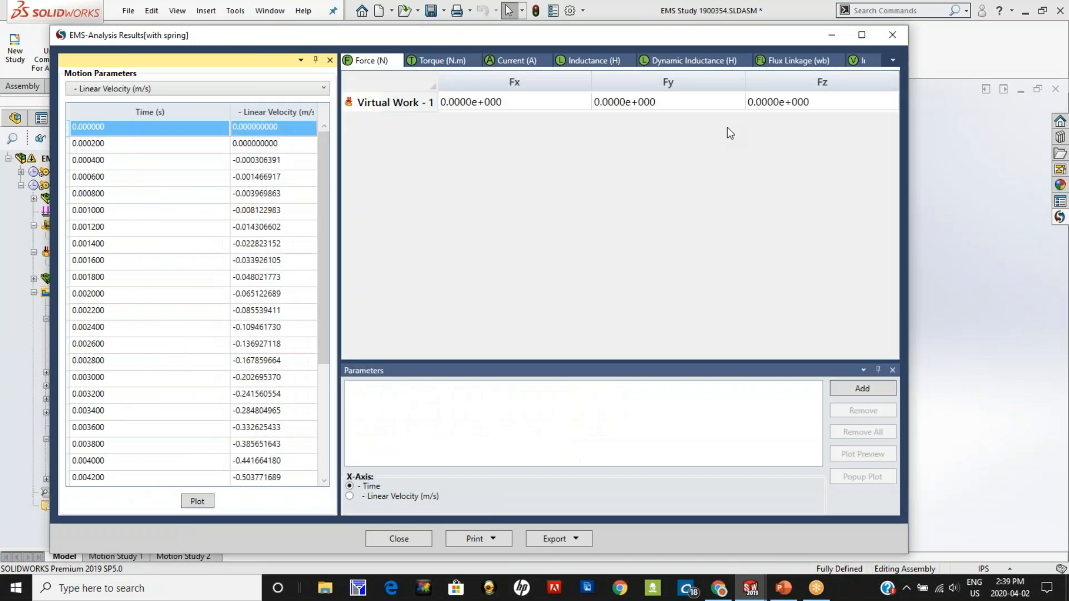
Step: Plot the Fy force of Virtual Work - 1 against time, move the legend clear of the curve, and close the chart
mouse_move(544, 38)
mouse_down()
mouse_move(875, 458)
mouse_move(1006, 280)
mouse_move(959, 247)
mouse_move(551, 117)
mouse_move(523, 31)
mouse_move(530, 38)
mouse_up()
click(633, 101)
click(810, 388)
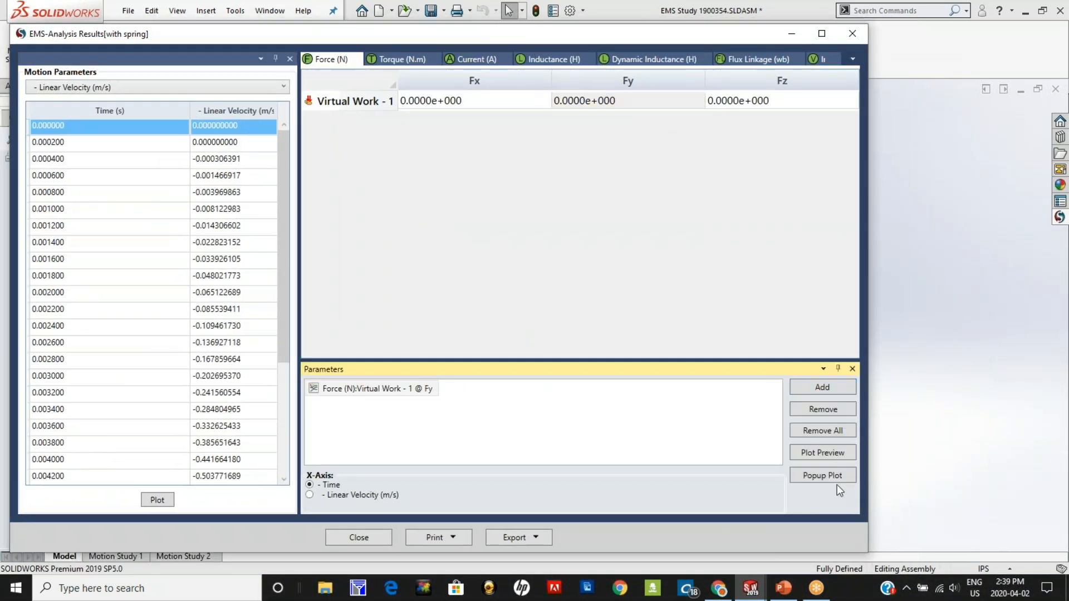
click(825, 476)
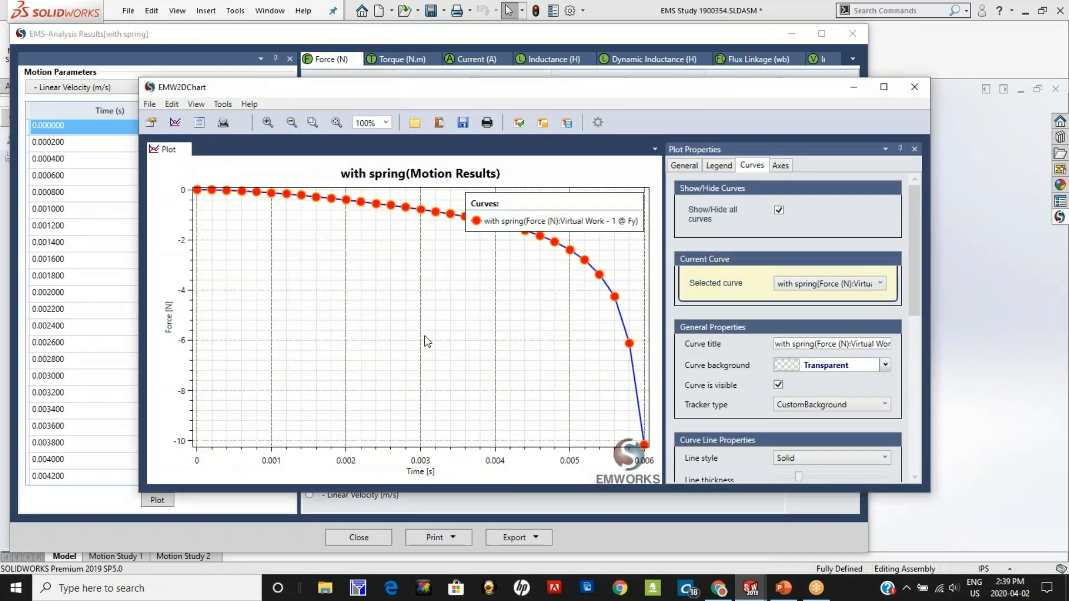
drag(524, 207, 401, 314)
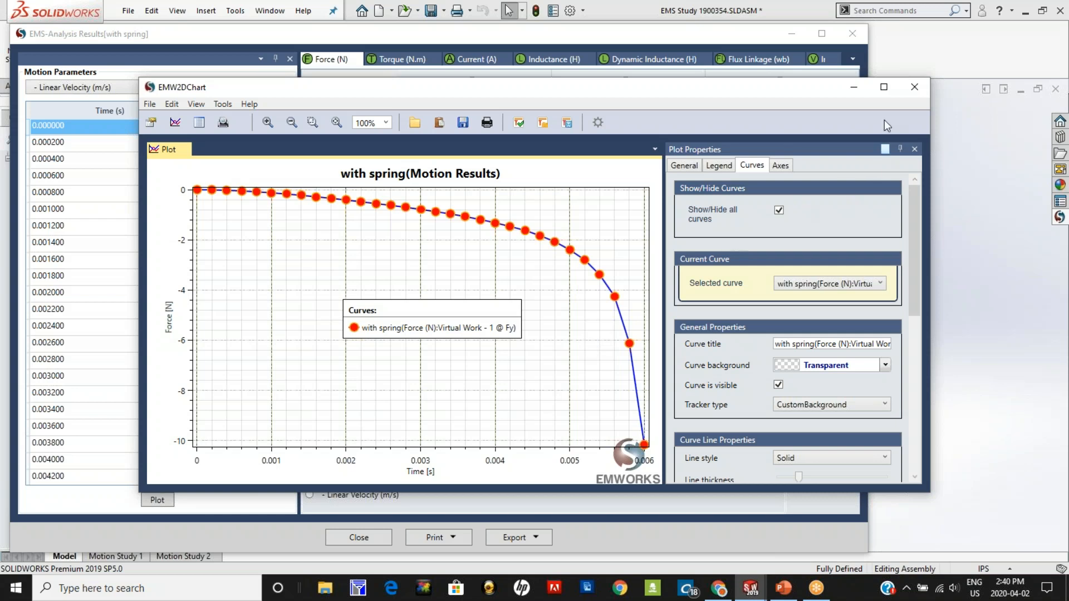
click(914, 88)
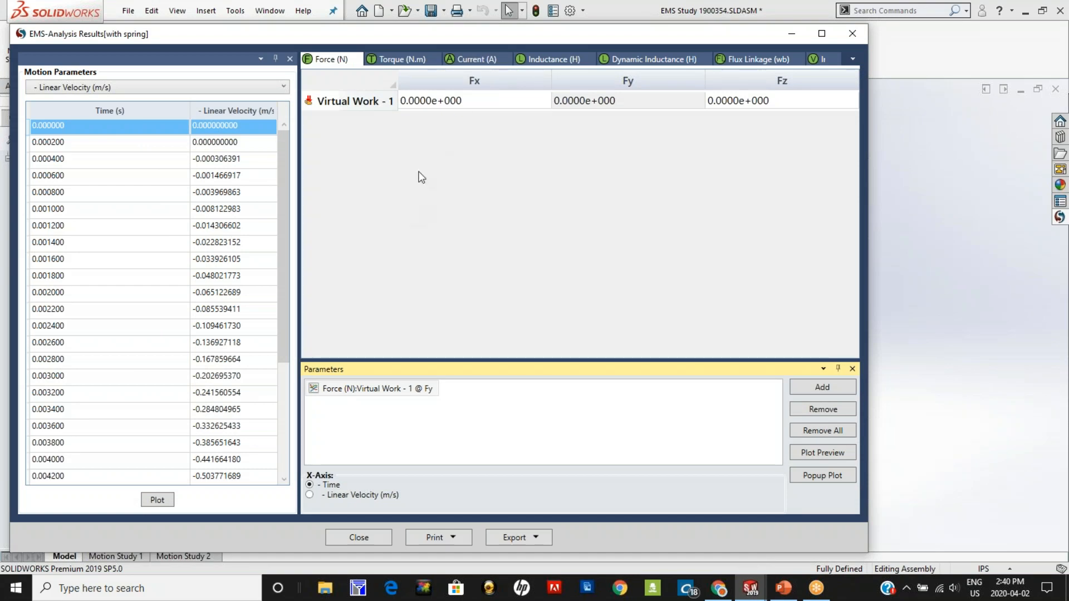
Step: Plot the current of Wound Coil - 1 against time, list the curve's points, and close the chart
click(473, 59)
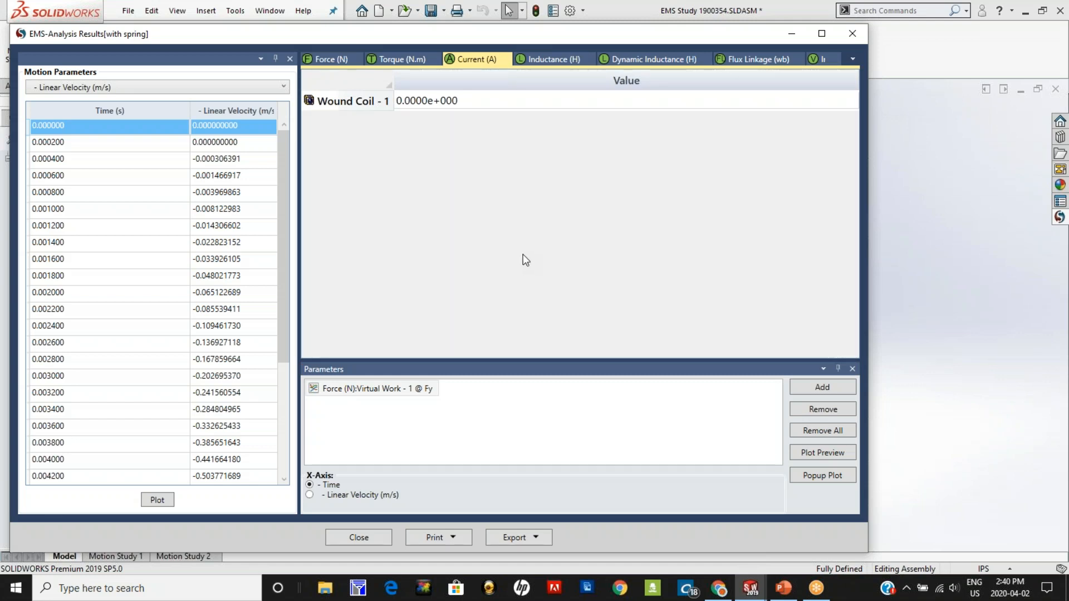
click(431, 105)
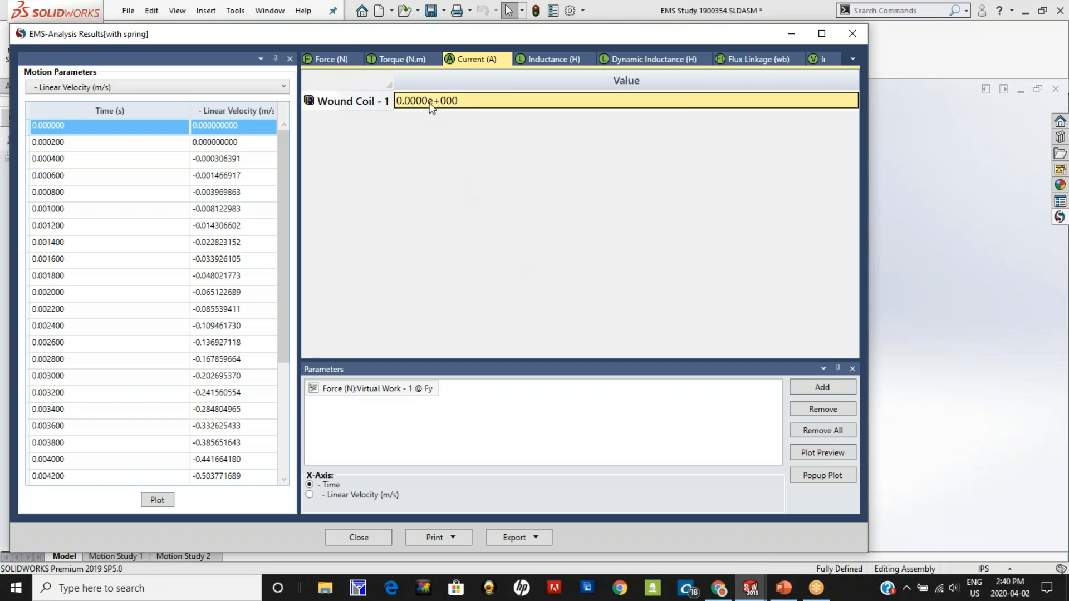
click(808, 392)
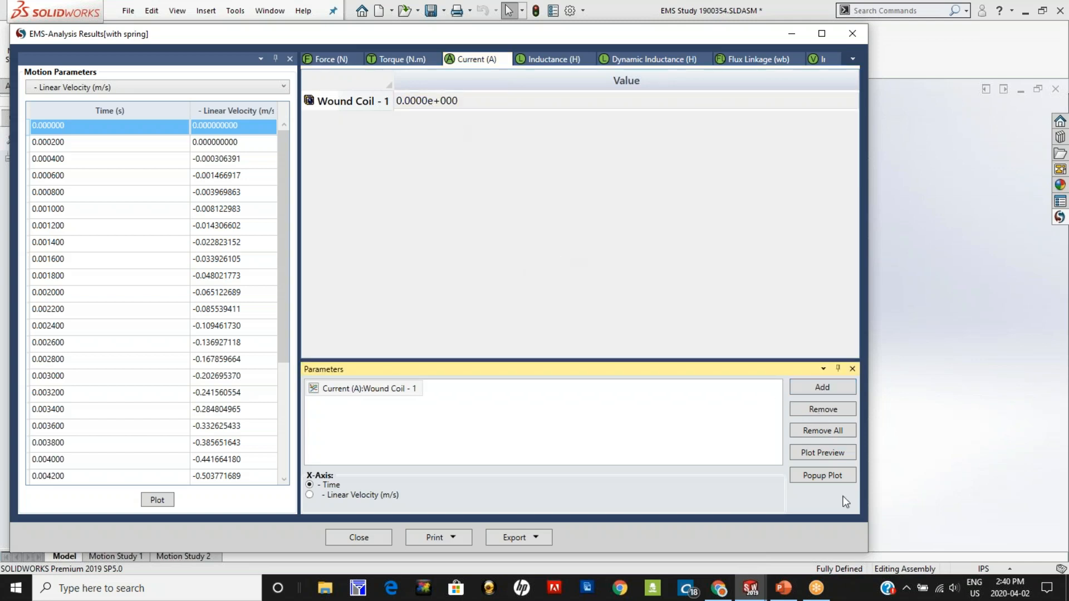
click(819, 477)
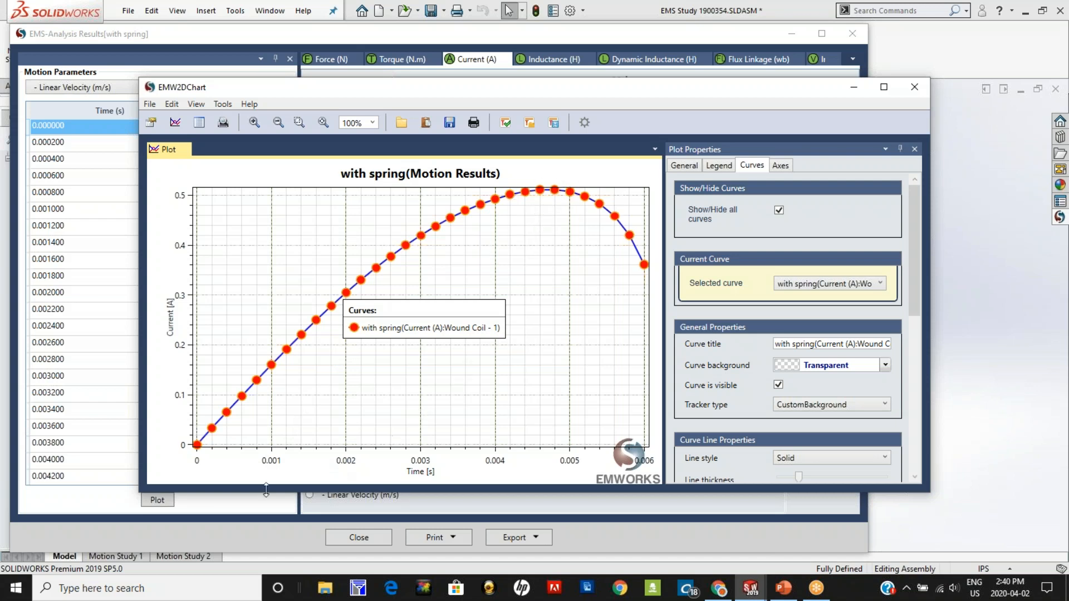
click(199, 122)
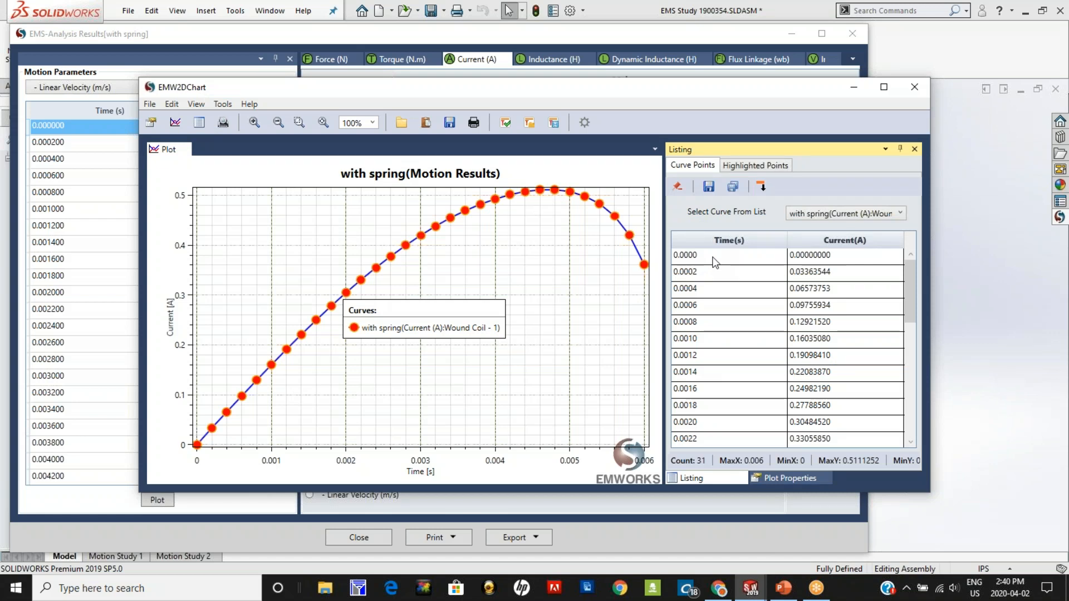
click(914, 86)
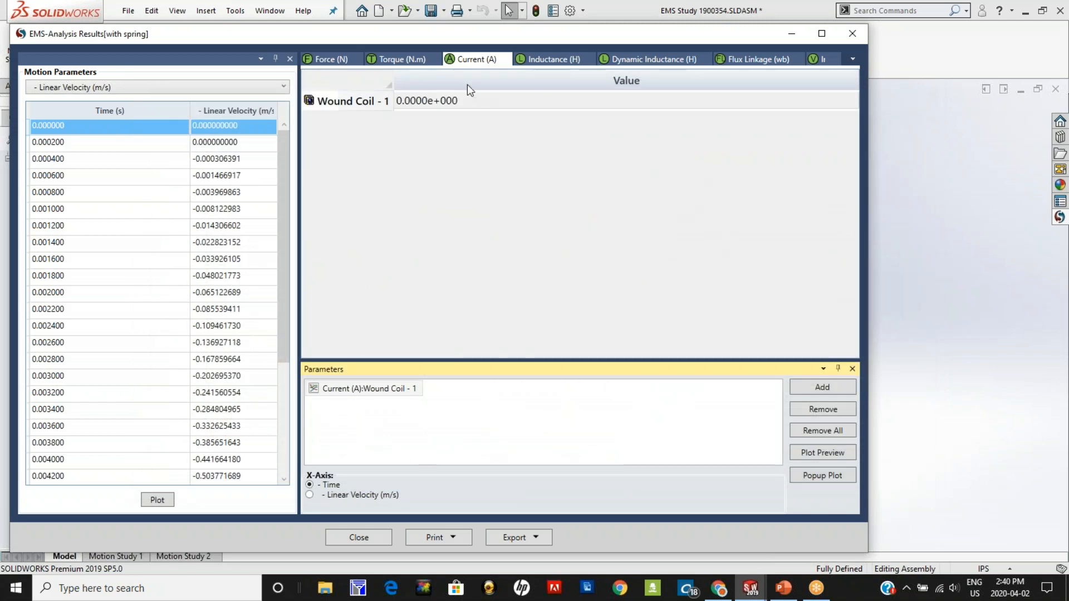
Step: Review the inductance, flux linkage and resistance results of Wound Coil - 1, and close the results table
click(548, 59)
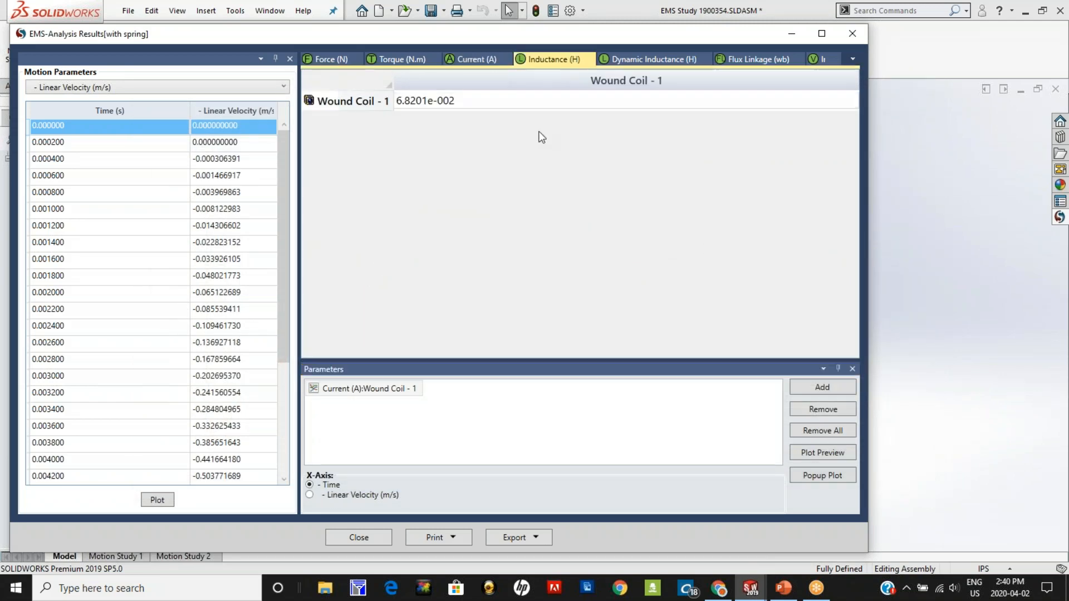
click(450, 108)
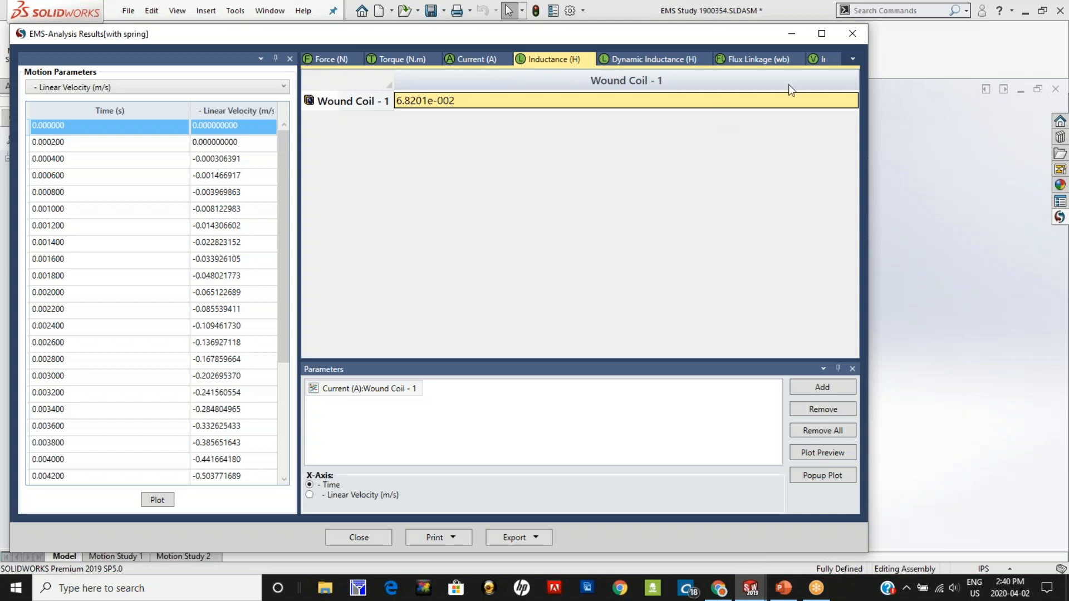
click(760, 59)
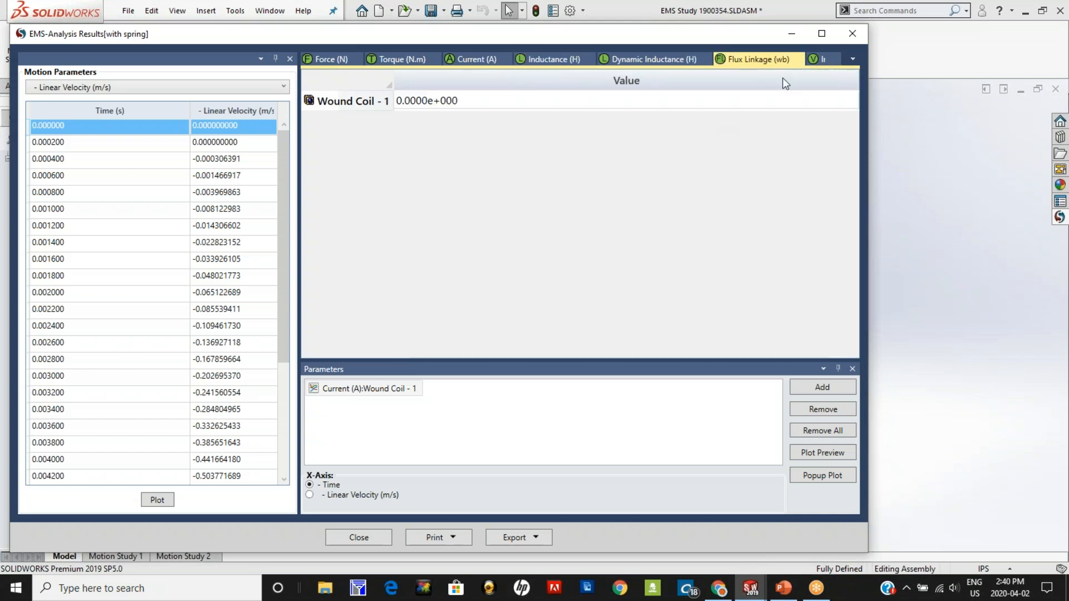
click(851, 59)
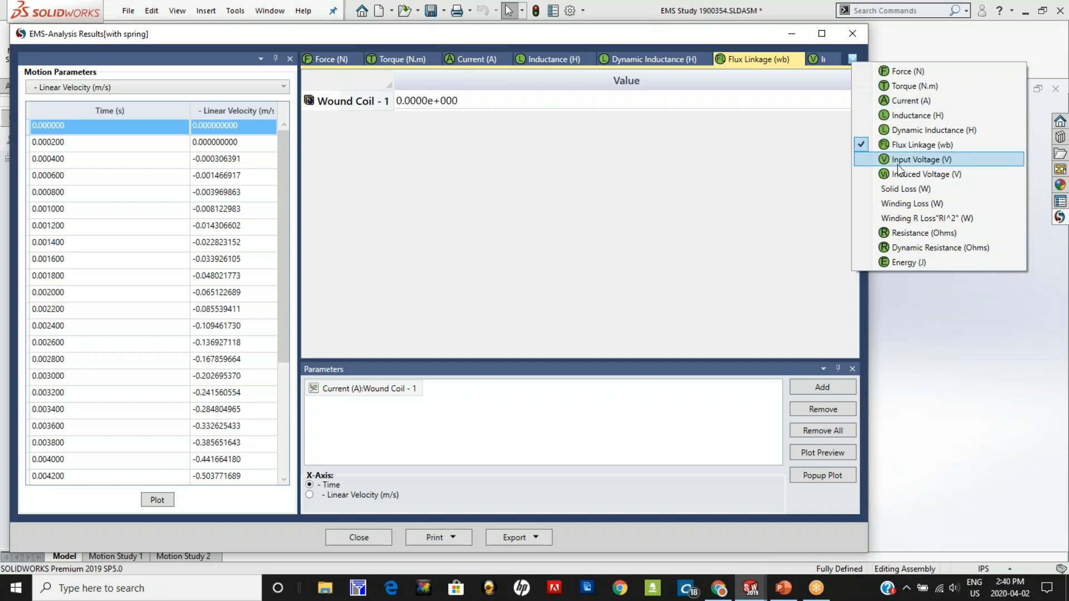
click(901, 233)
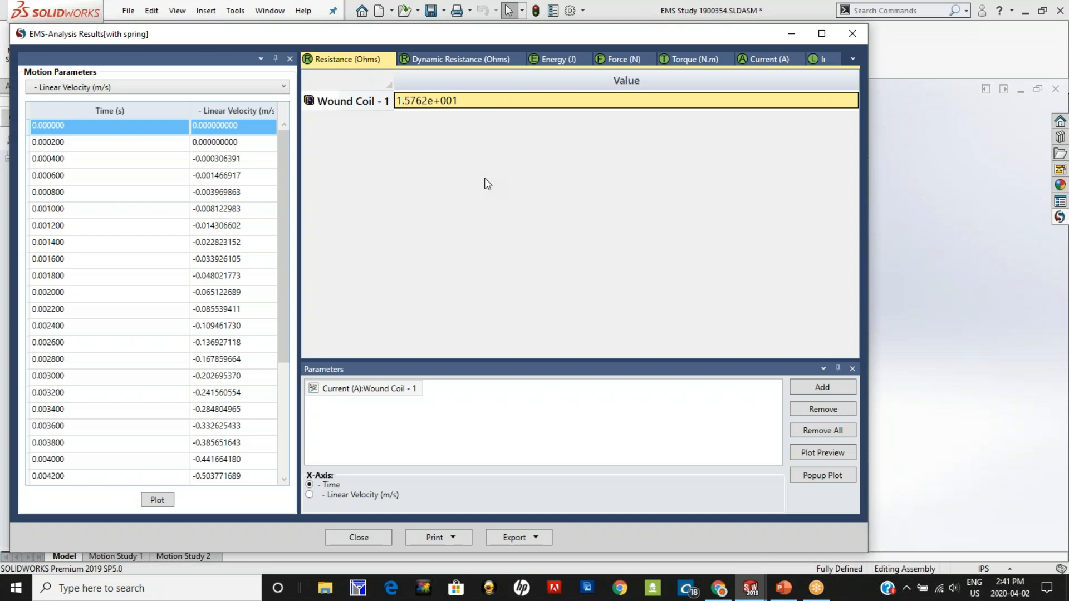
click(381, 542)
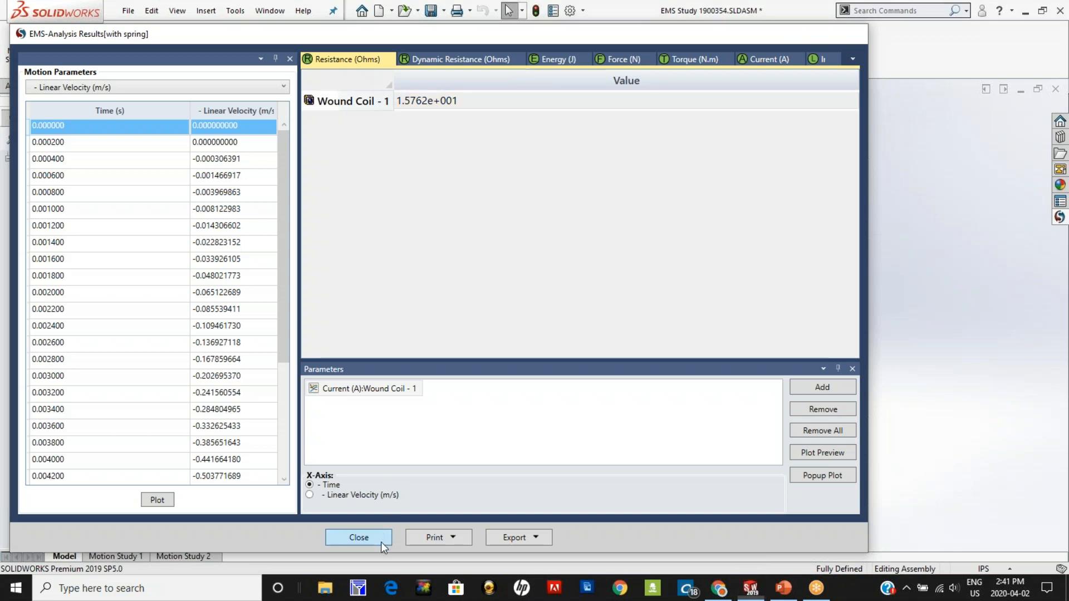
Step: Display the Magnetic Flux Density - 1 plot, enlarge its color legend, and inspect the flux distribution in the actuator
double_click(108, 334)
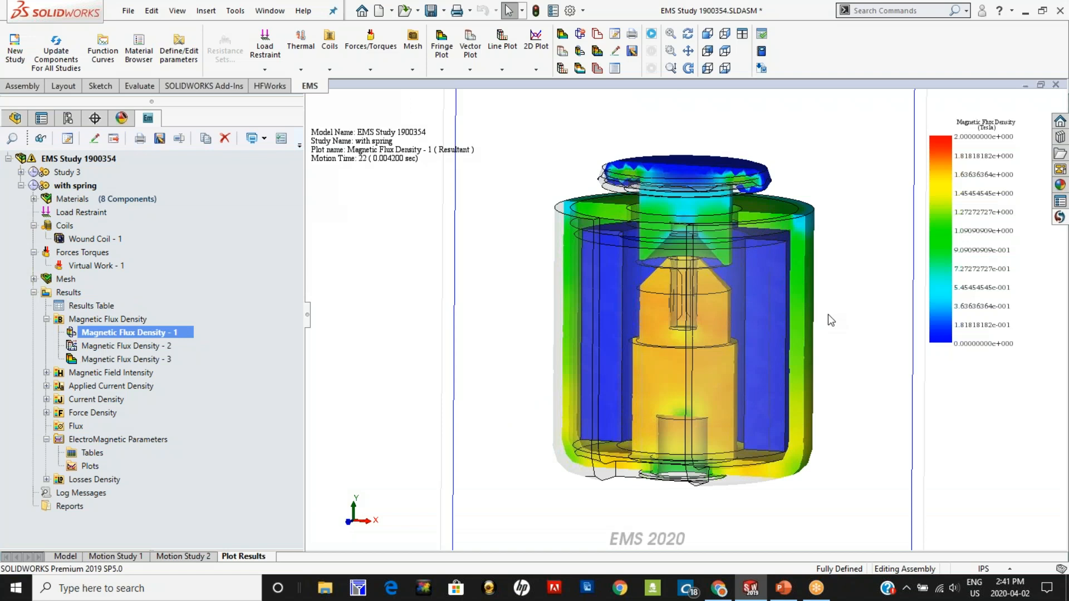
scroll(828, 315, up, 1)
scroll(816, 279, down, 1)
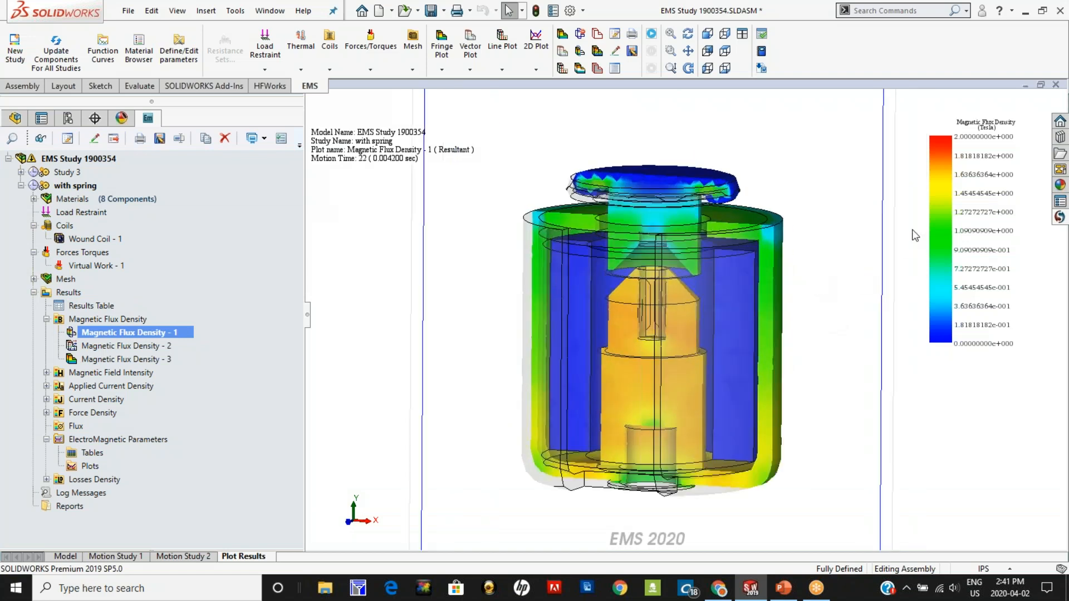
drag(927, 233, 856, 249)
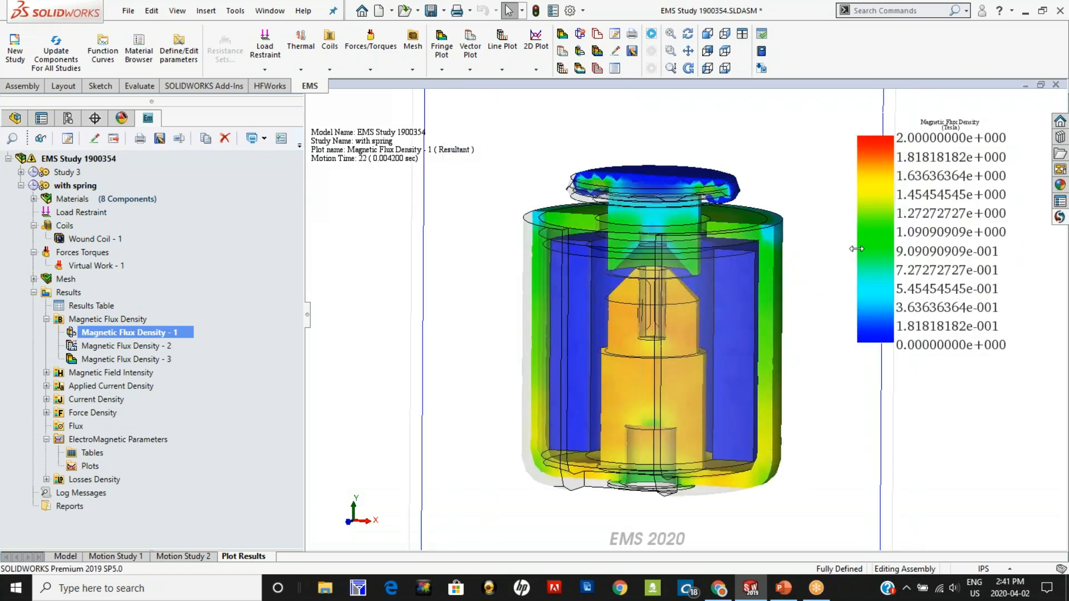
middle_drag(765, 438, 745, 470)
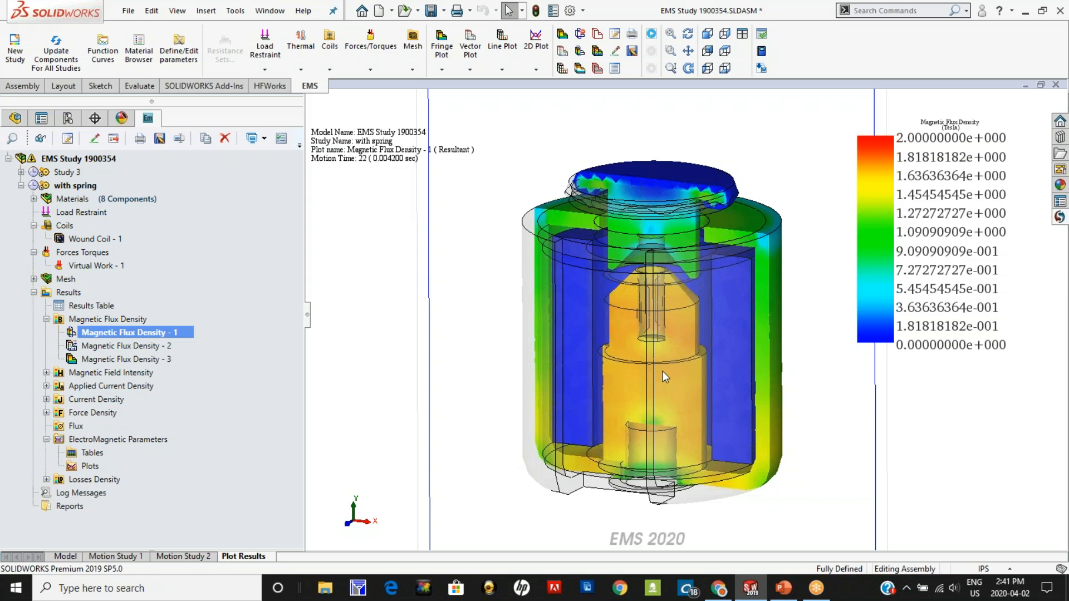
Step: View the Magnetic Flux Density - 2 vector plot and return to the Magnetic Flux Density - 1 plot
ctrl+click(111, 345)
double_click(111, 345)
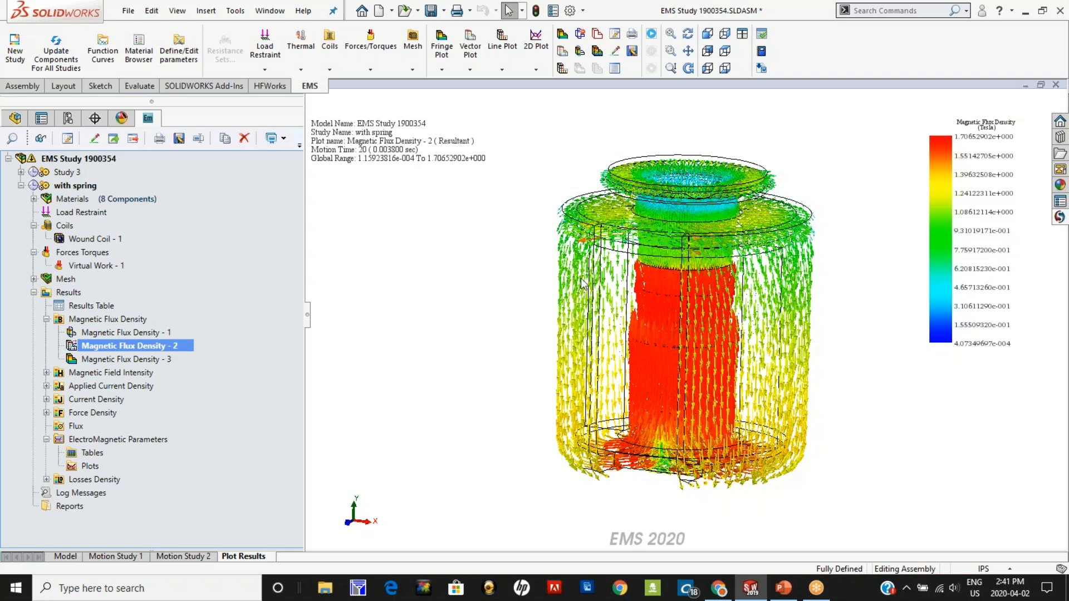
double_click(108, 334)
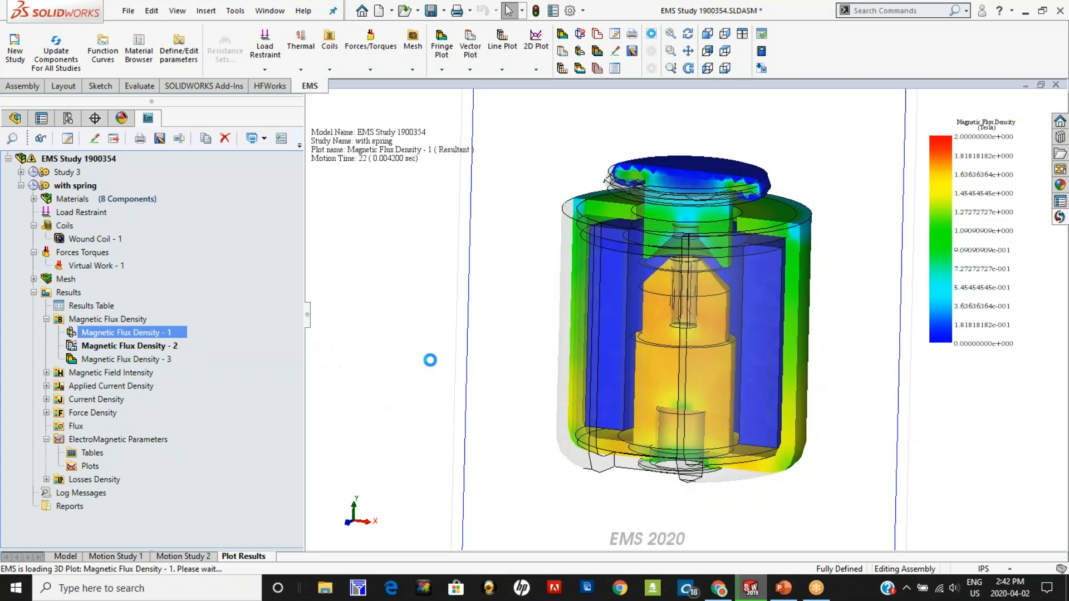
Step: Animate the Magnetic Flux Density - 1 plot over the motion steps, stop the playback, and close the animation settings
right_click(153, 337)
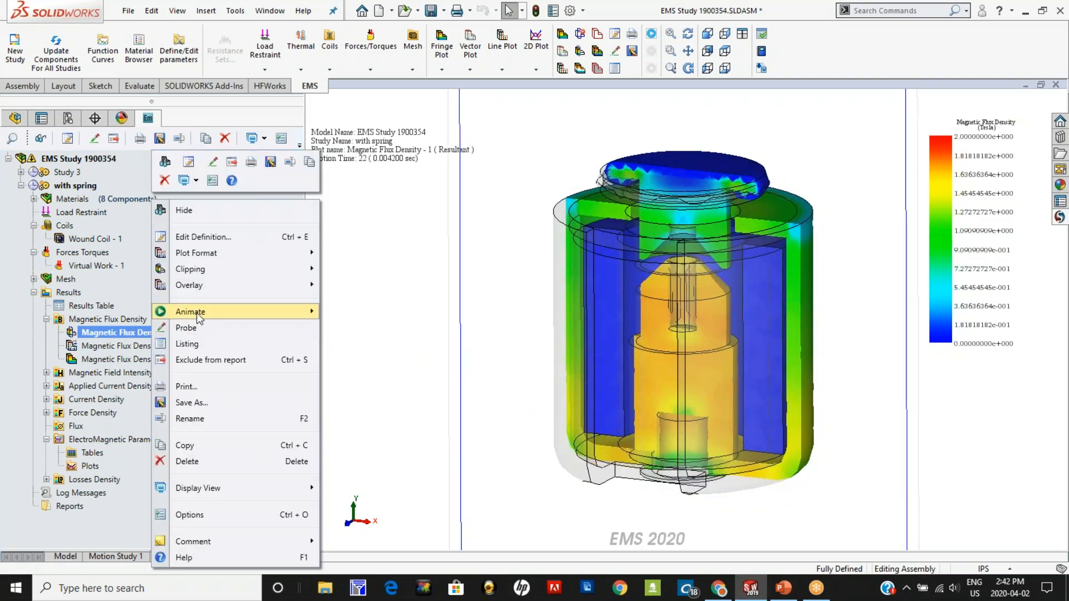
mouse_move(196, 311)
click(381, 328)
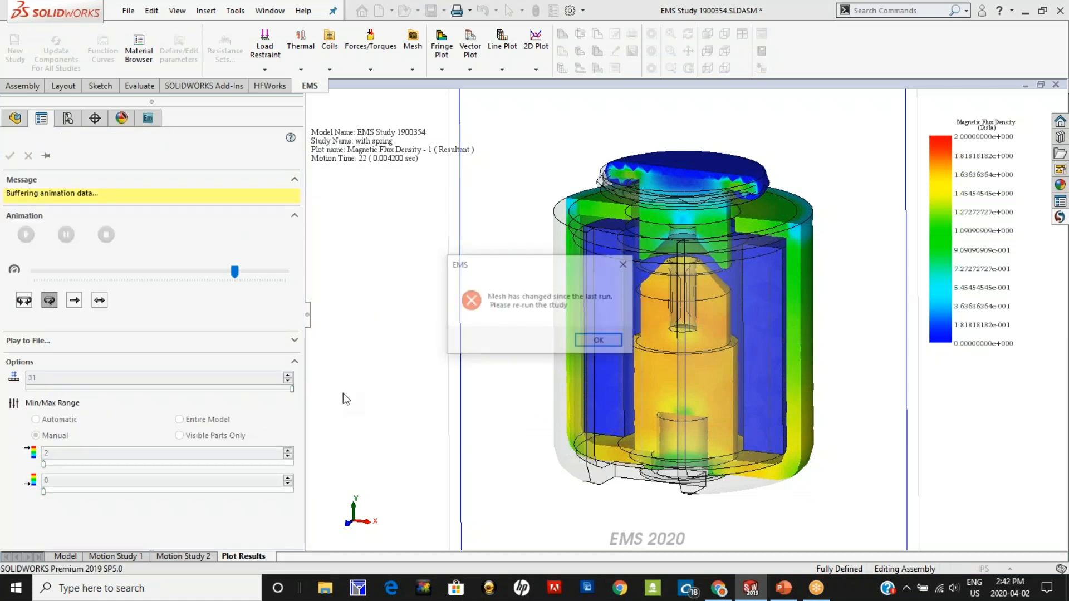
click(600, 341)
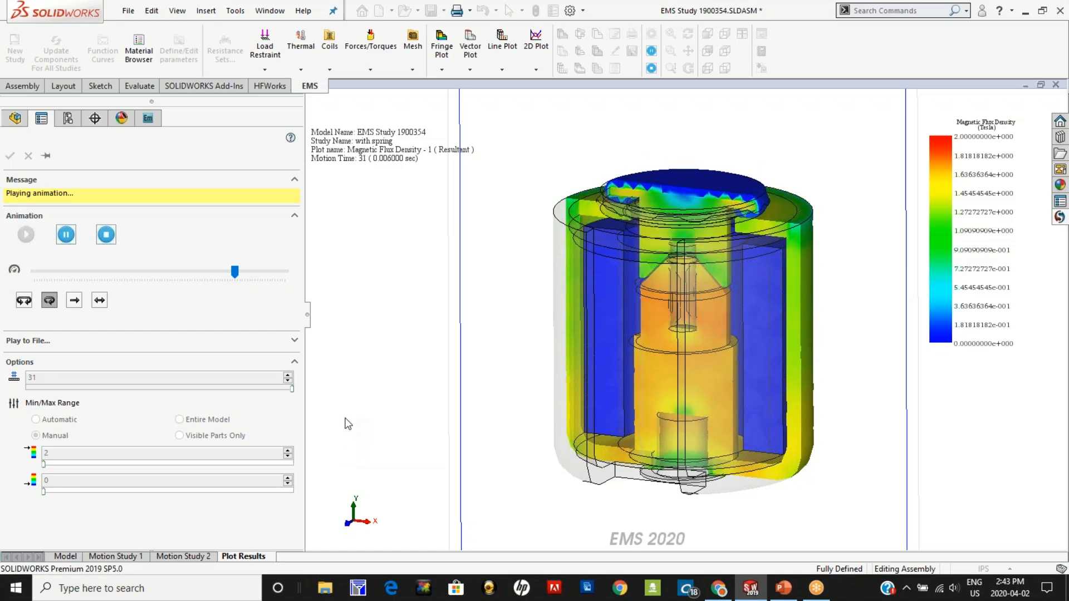
click(107, 235)
click(28, 156)
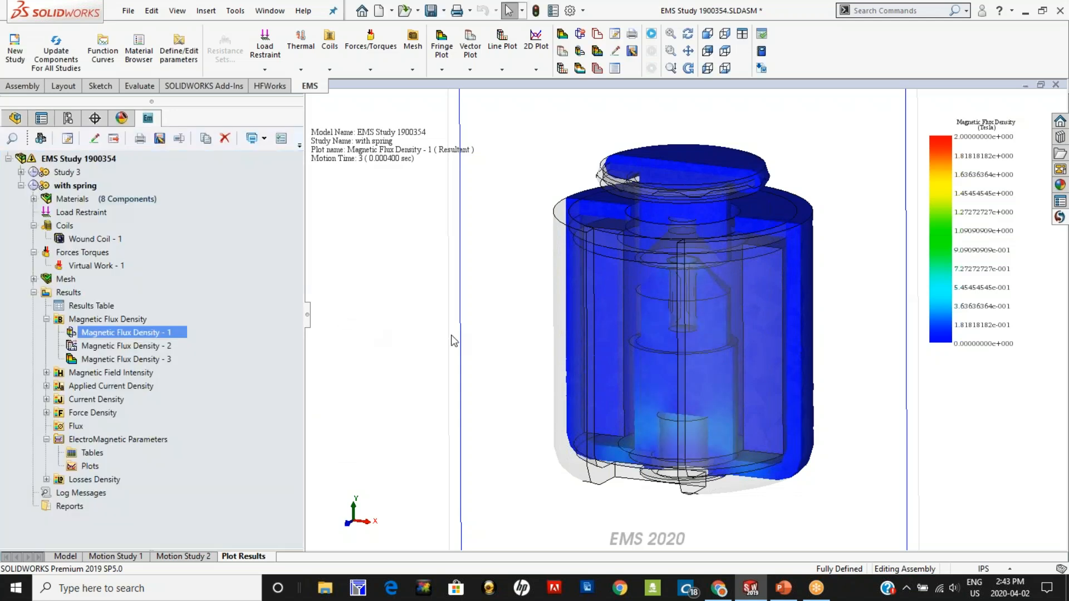
Step: Switch to the PowerPoint presentation on modeling and simulating electro-magnetic linear actuators
click(783, 588)
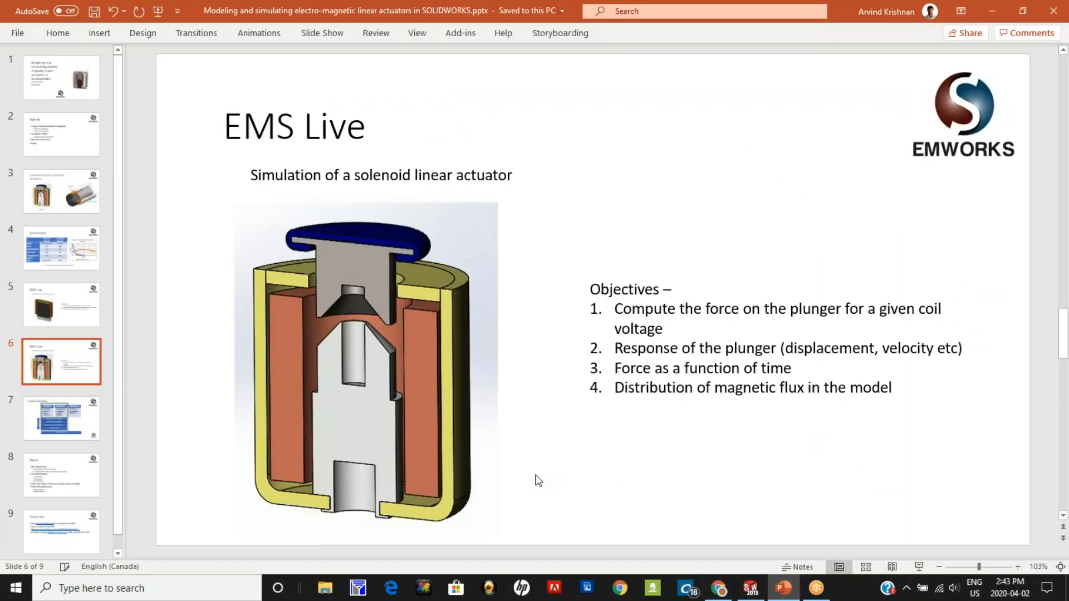